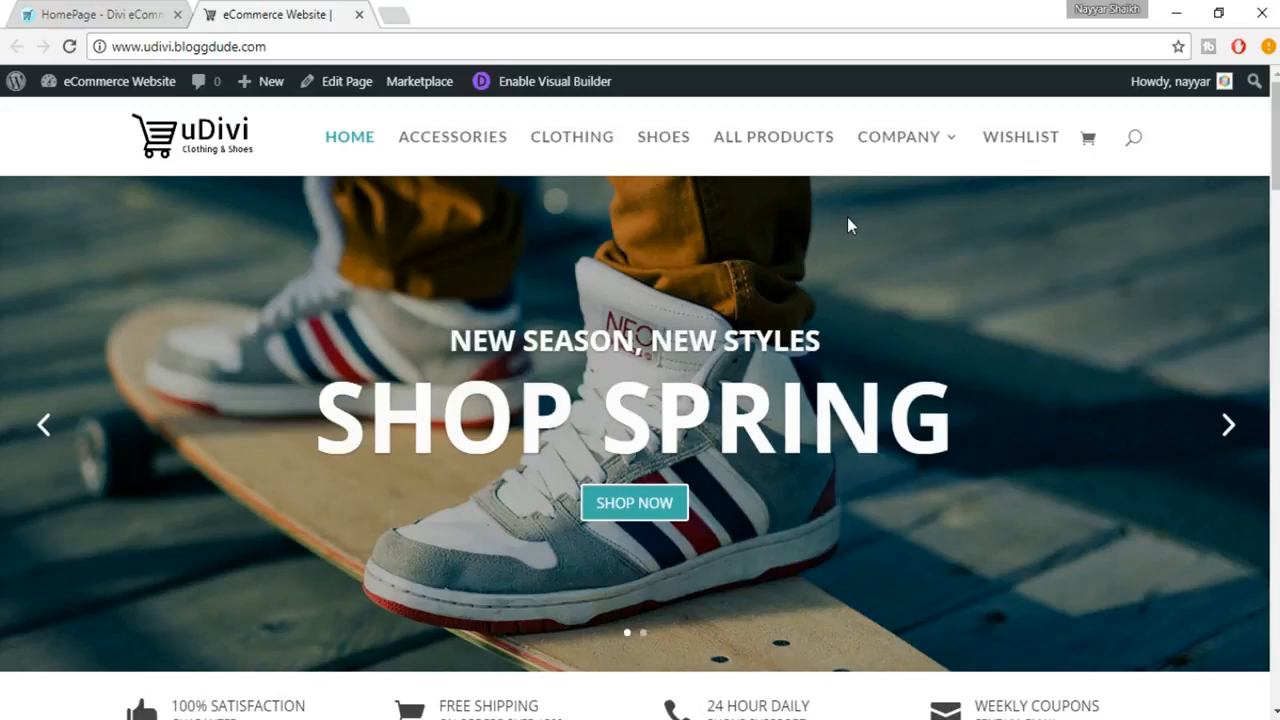
Open the WordPress admin dashboard of the eCommerce Website in a new browser tab and switch to it
mouse_move(140, 92)
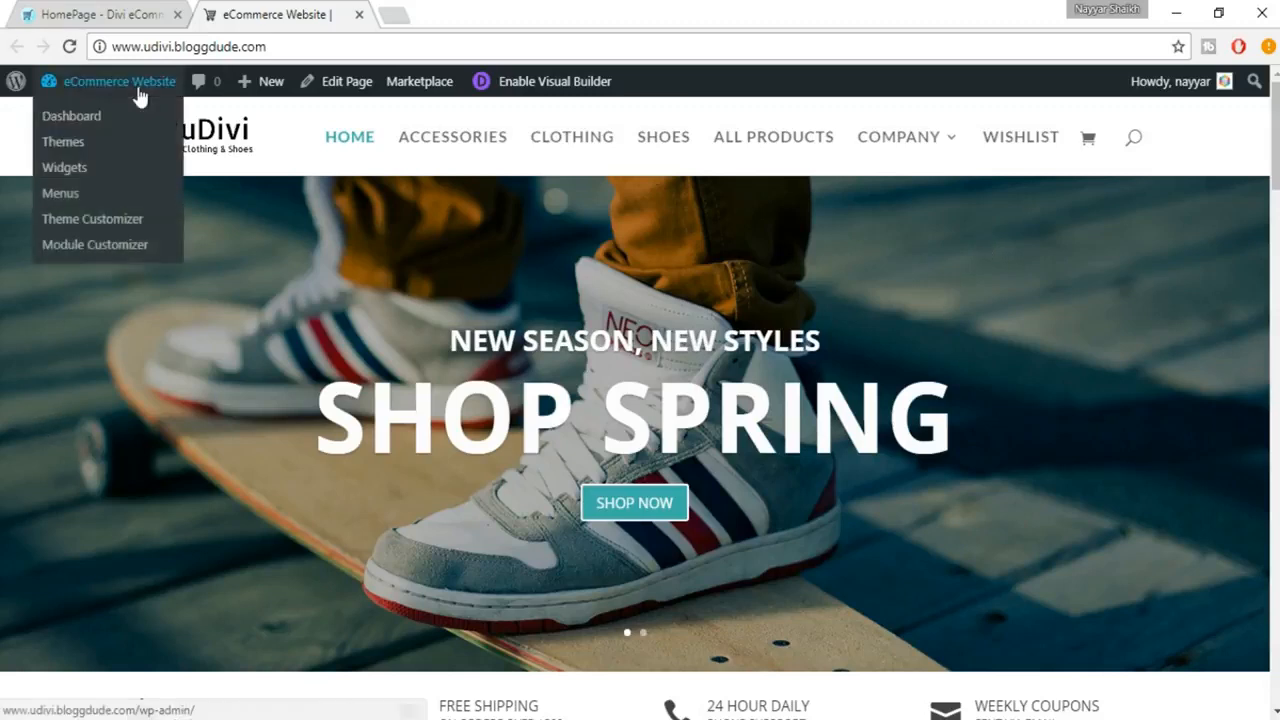
right_click(94, 117)
click(105, 126)
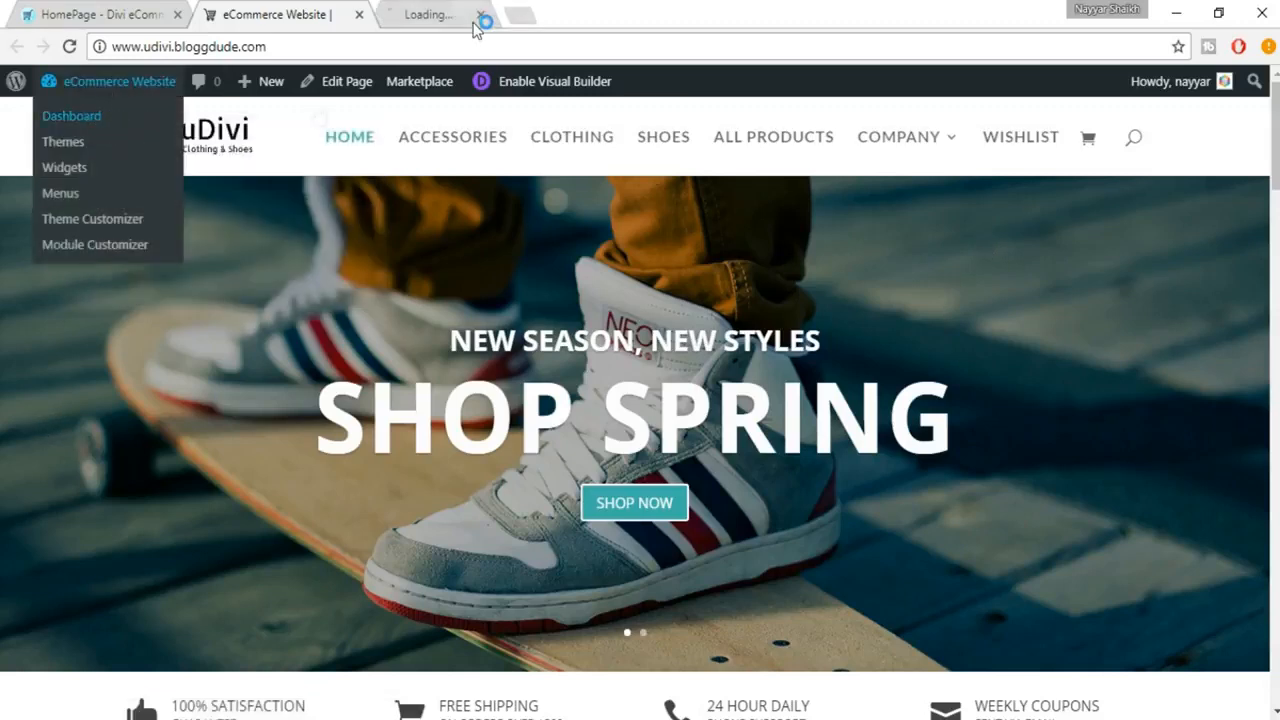
click(478, 18)
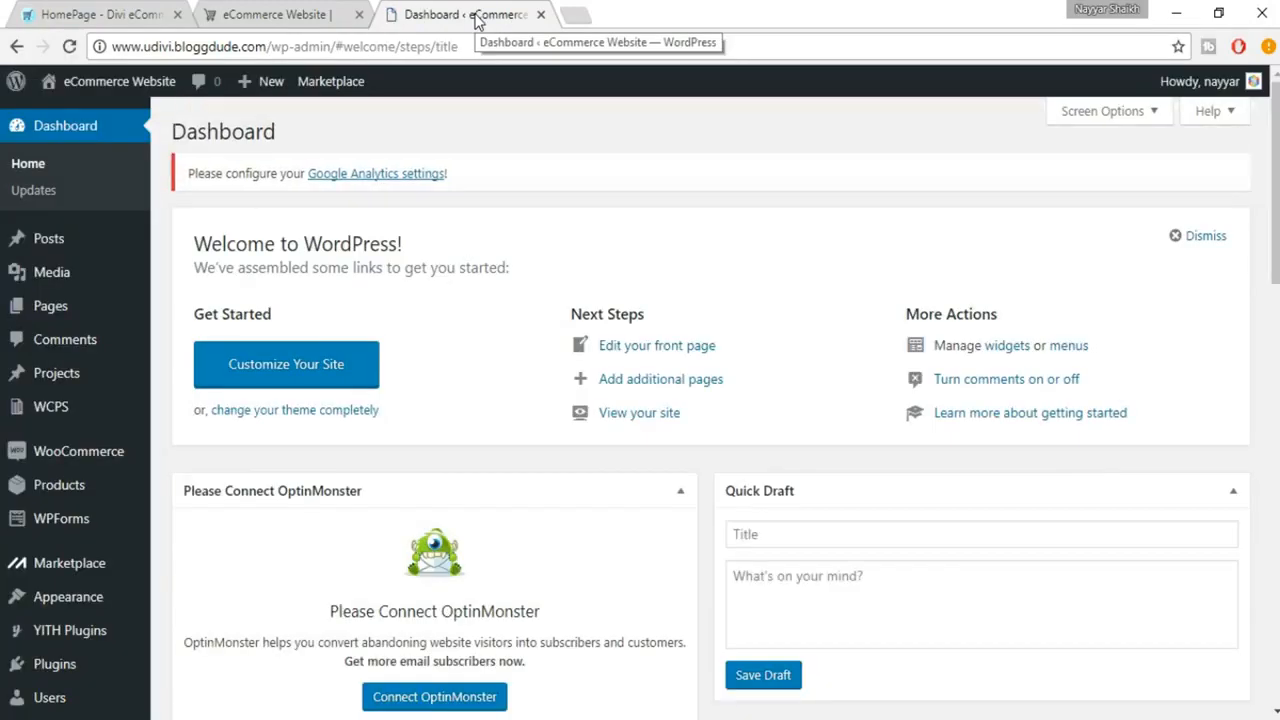
Go to the page for adding new plugins and search for "yoast"
scroll(180, 410, down, 3)
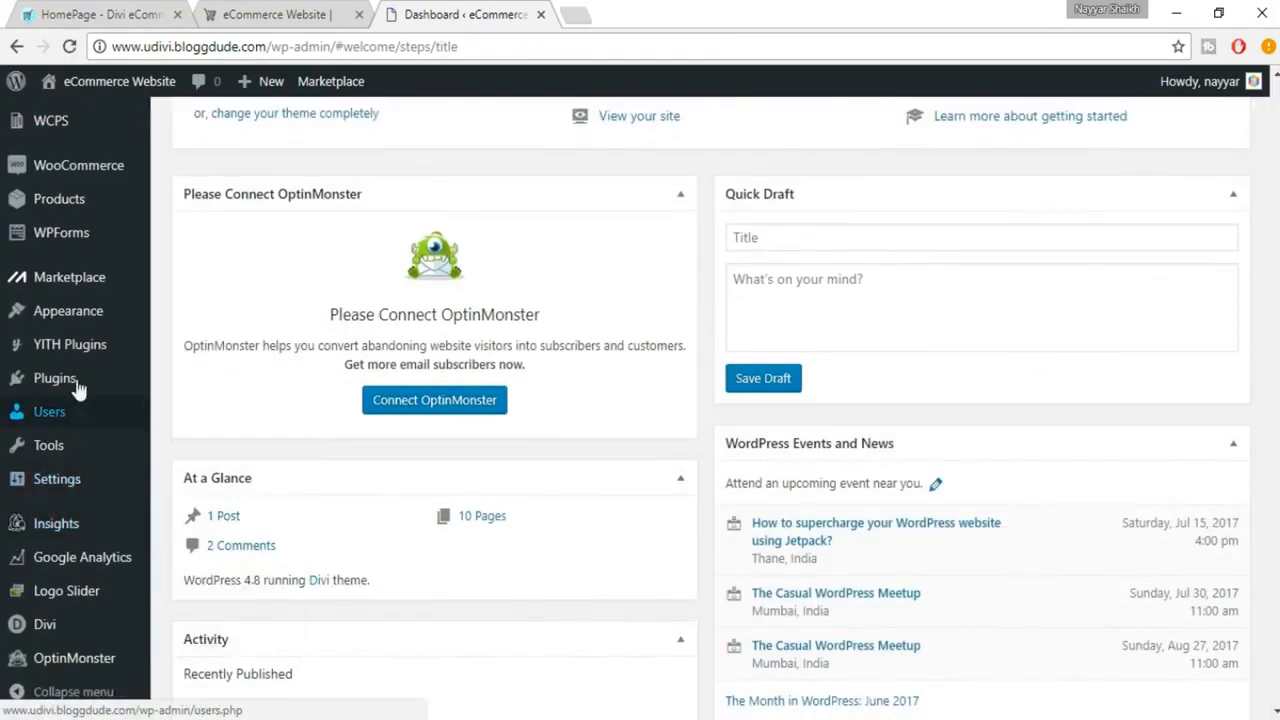
mouse_move(85, 378)
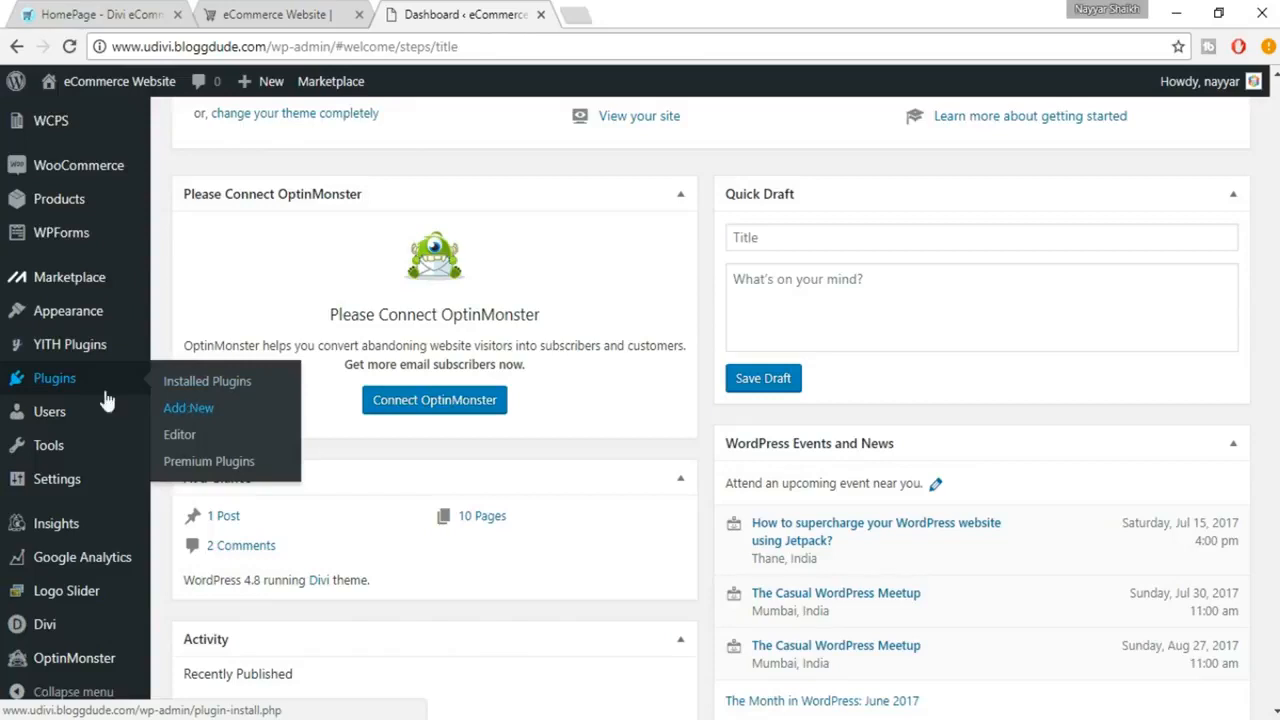
click(182, 410)
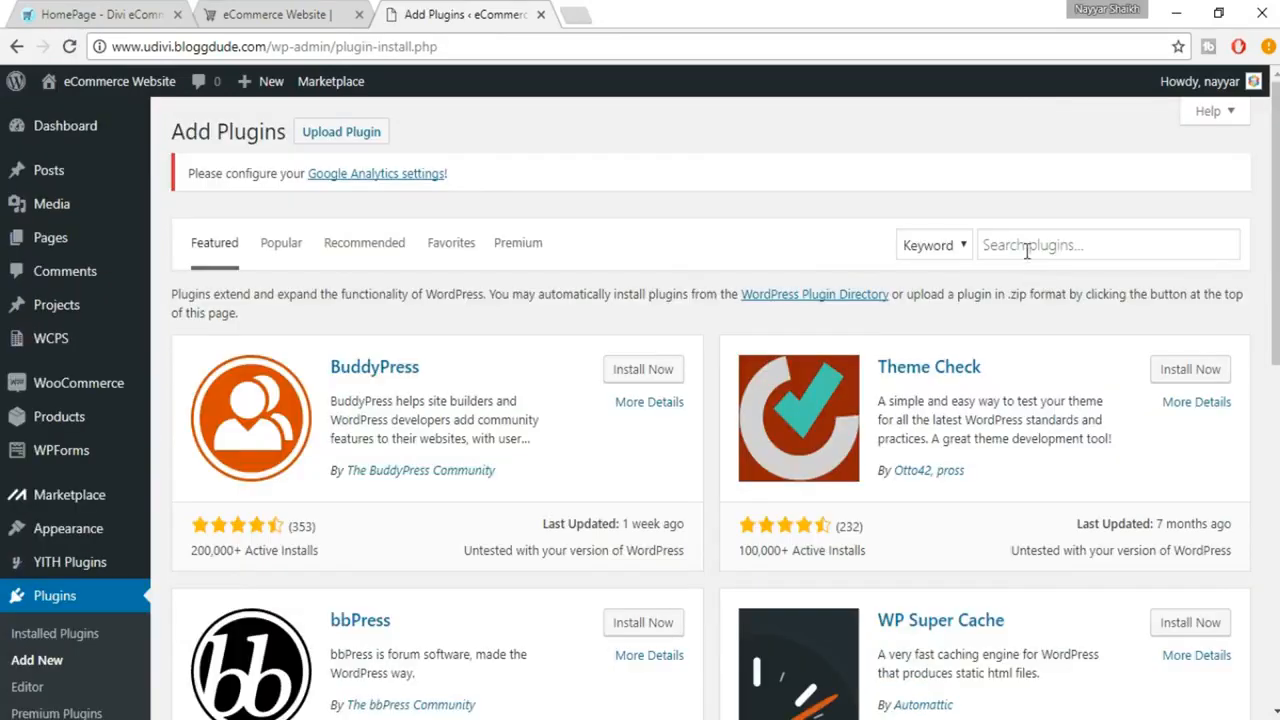
click(1027, 251)
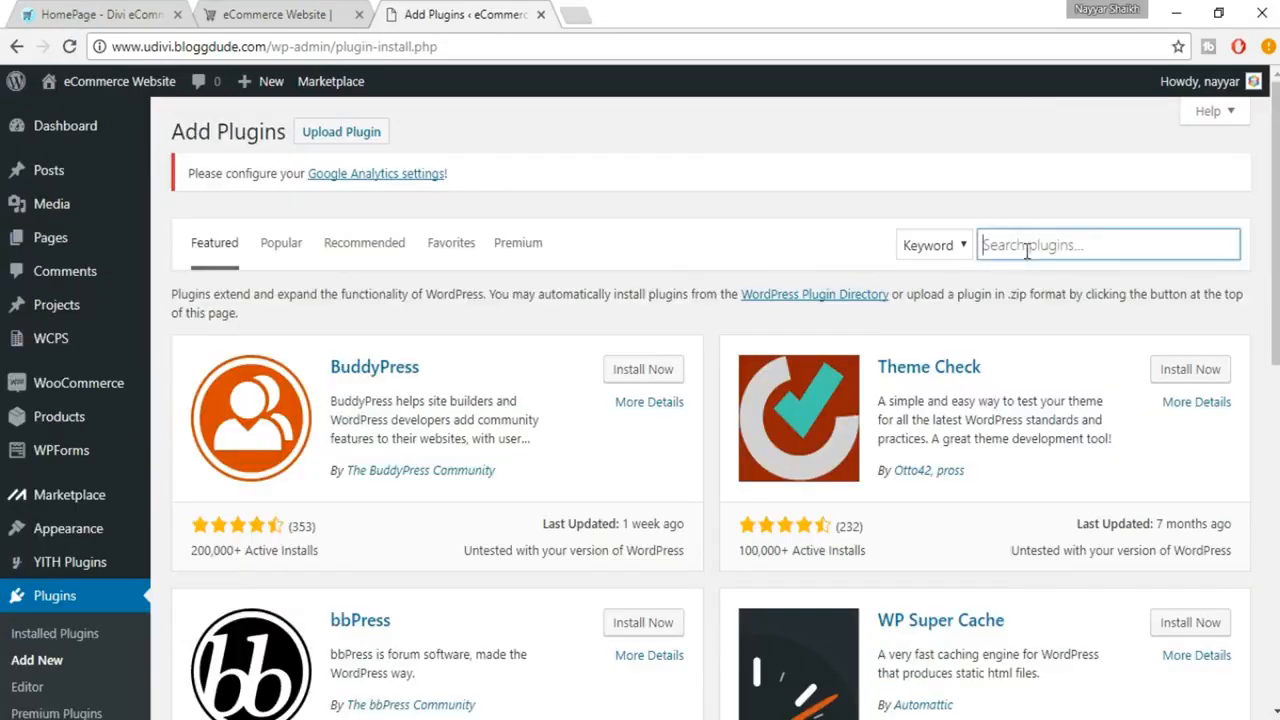
text(yoast)
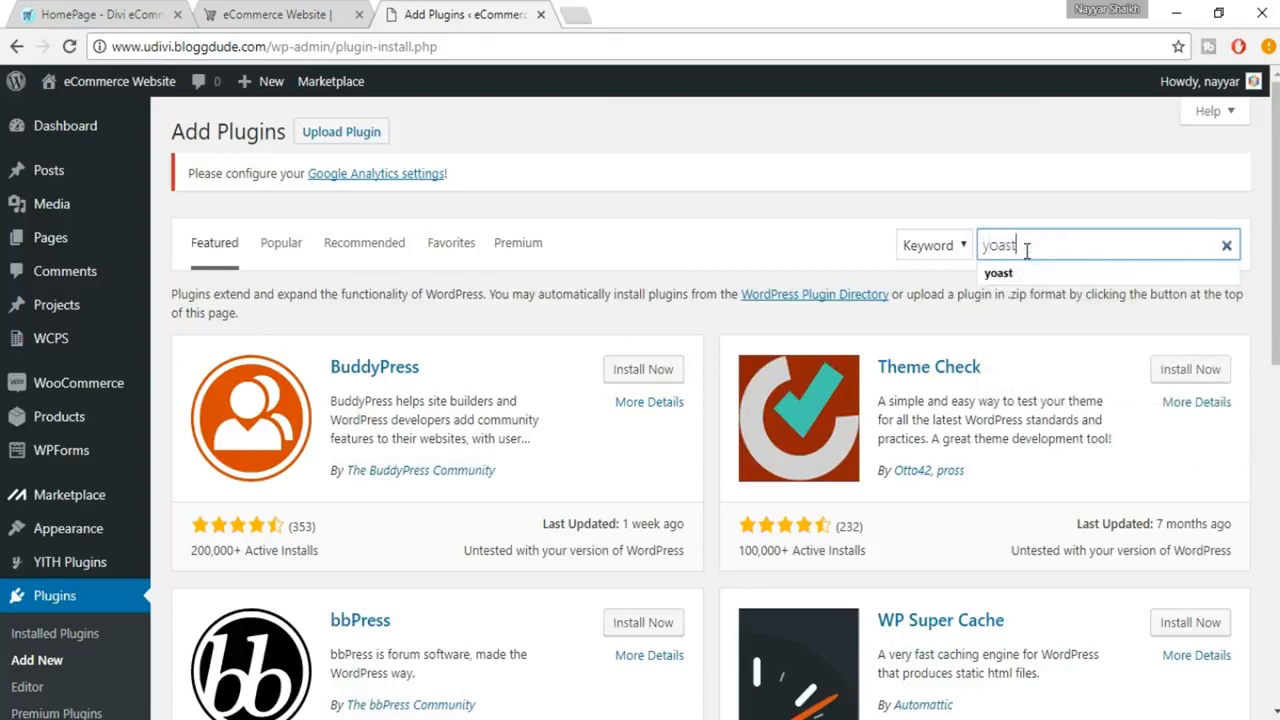
key(Return)
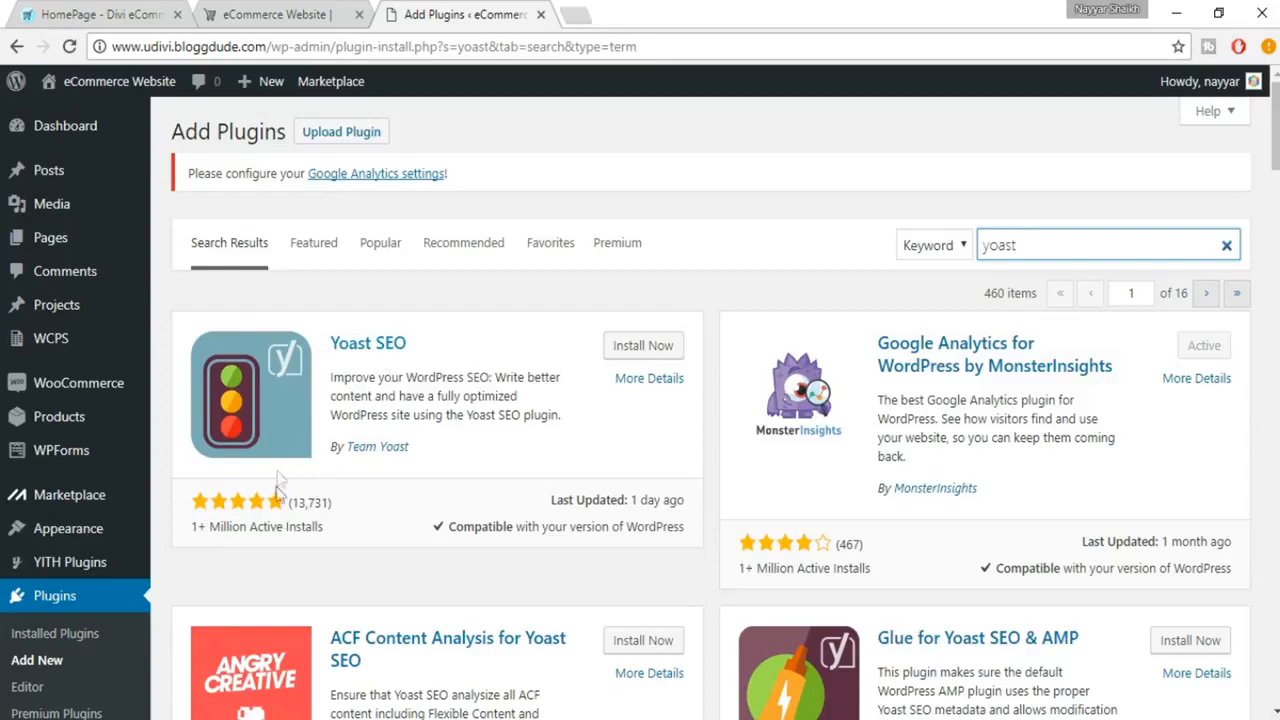
Install and activate the Yoast SEO plugin from the search results
drag(193, 526, 343, 527)
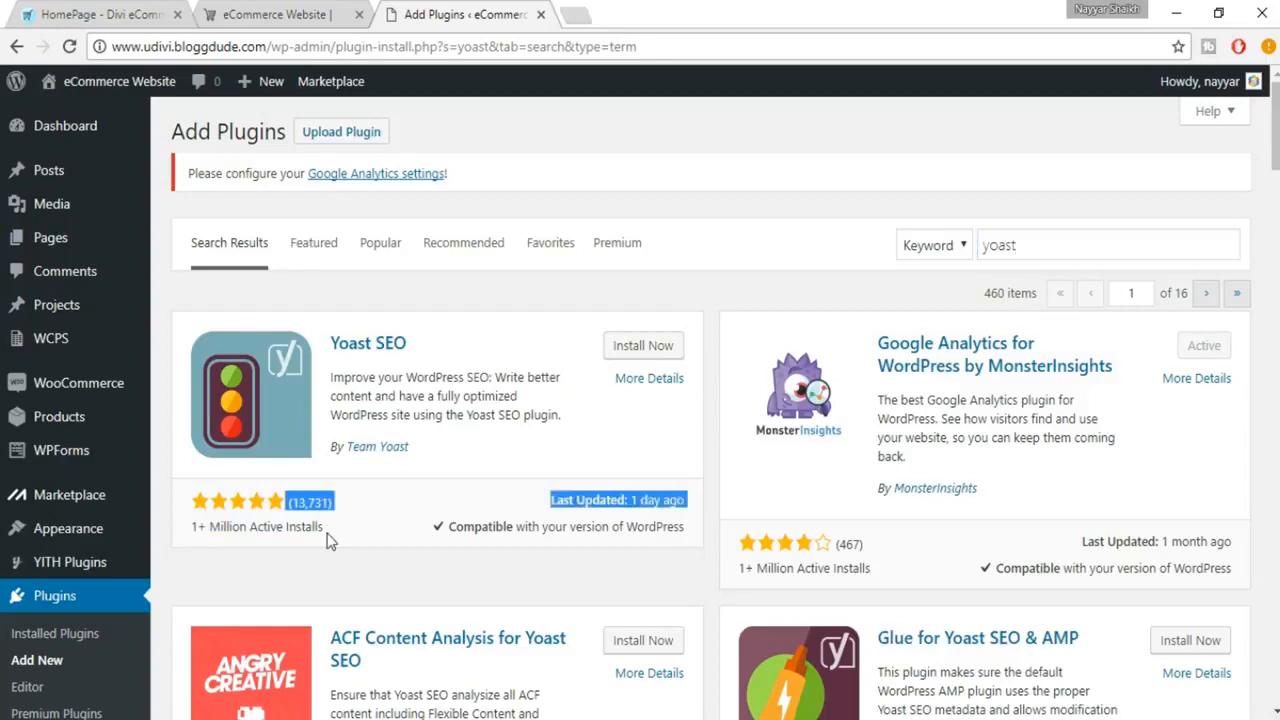
click(330, 540)
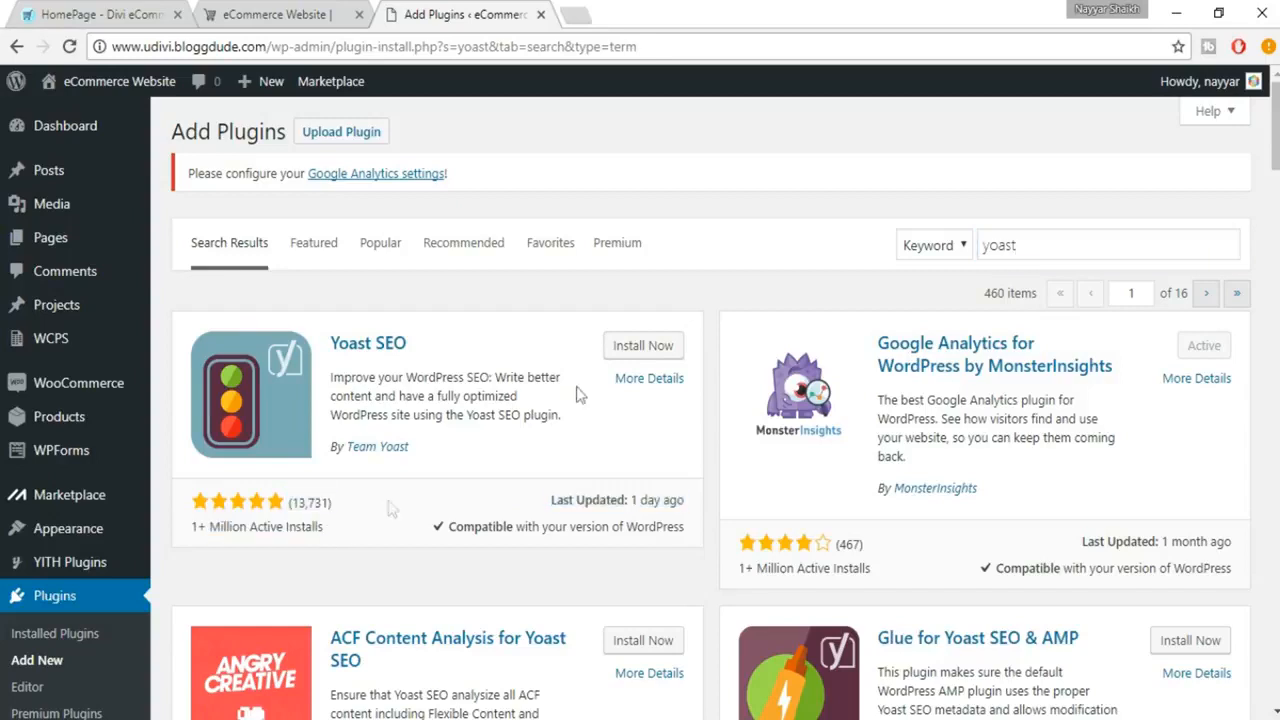
click(640, 355)
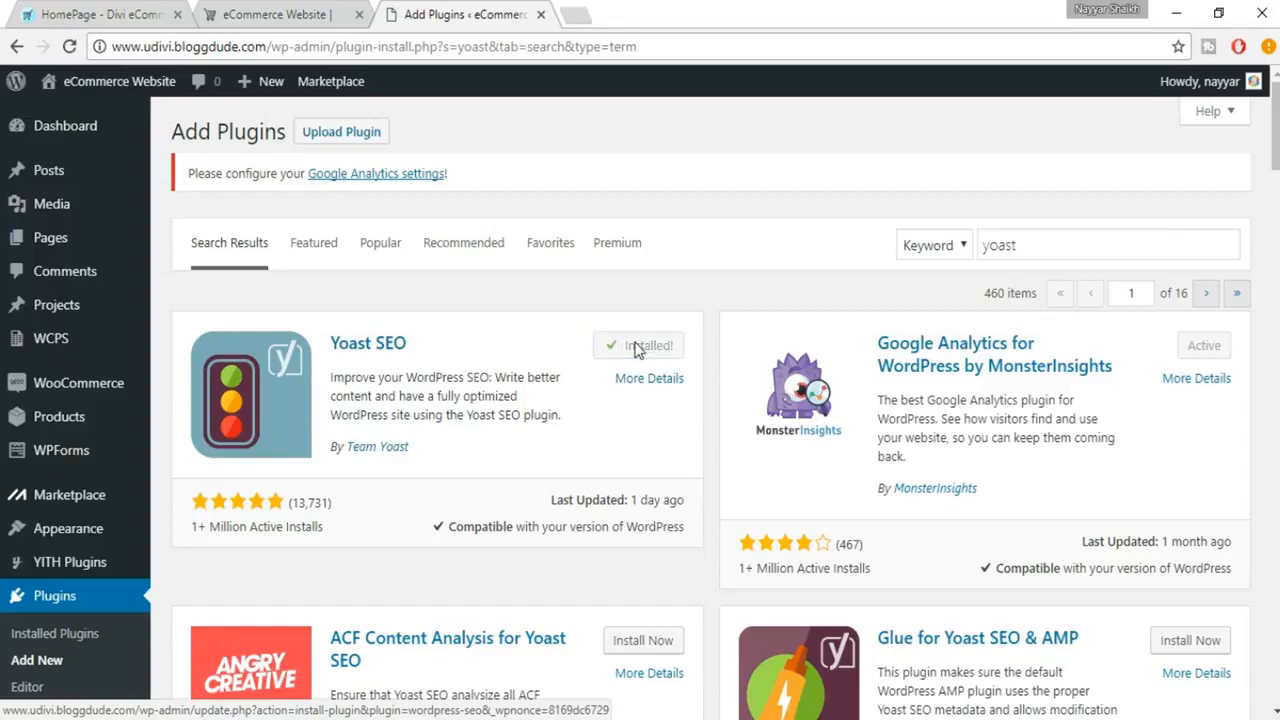
click(642, 356)
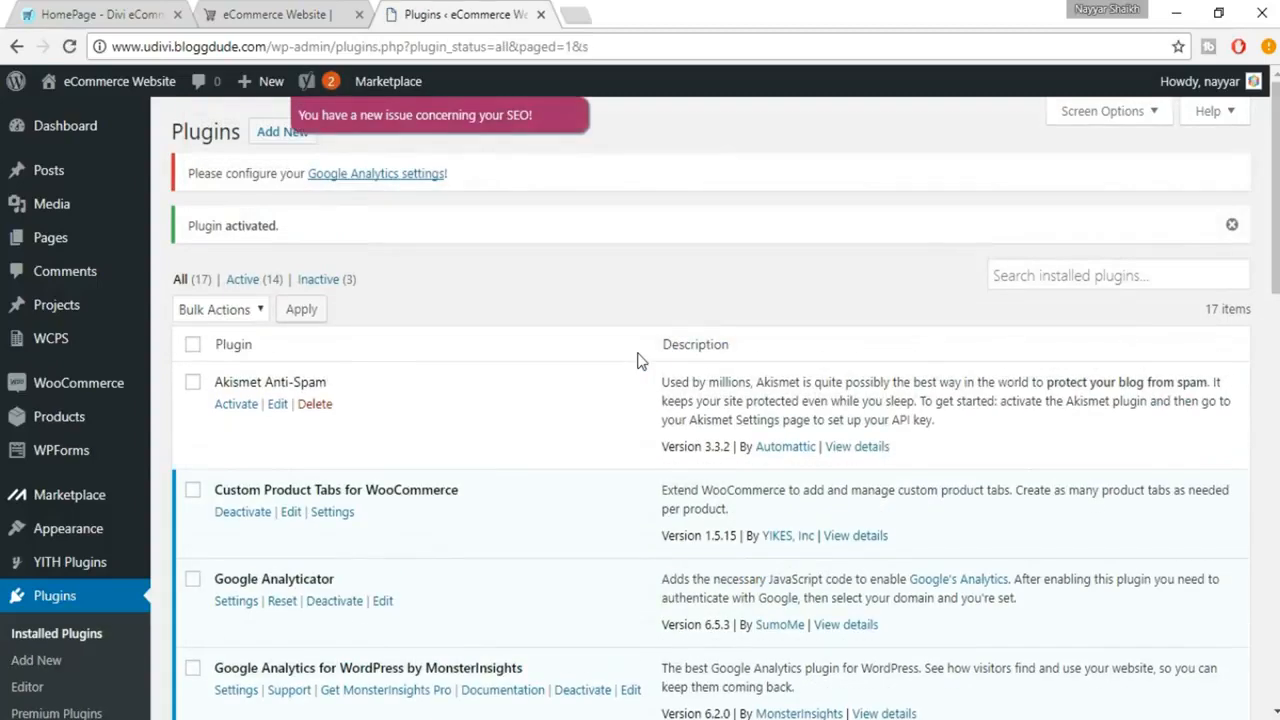
Open the Yoast SEO dashboard and review its problems and notifications
scroll(597, 391, down, 6)
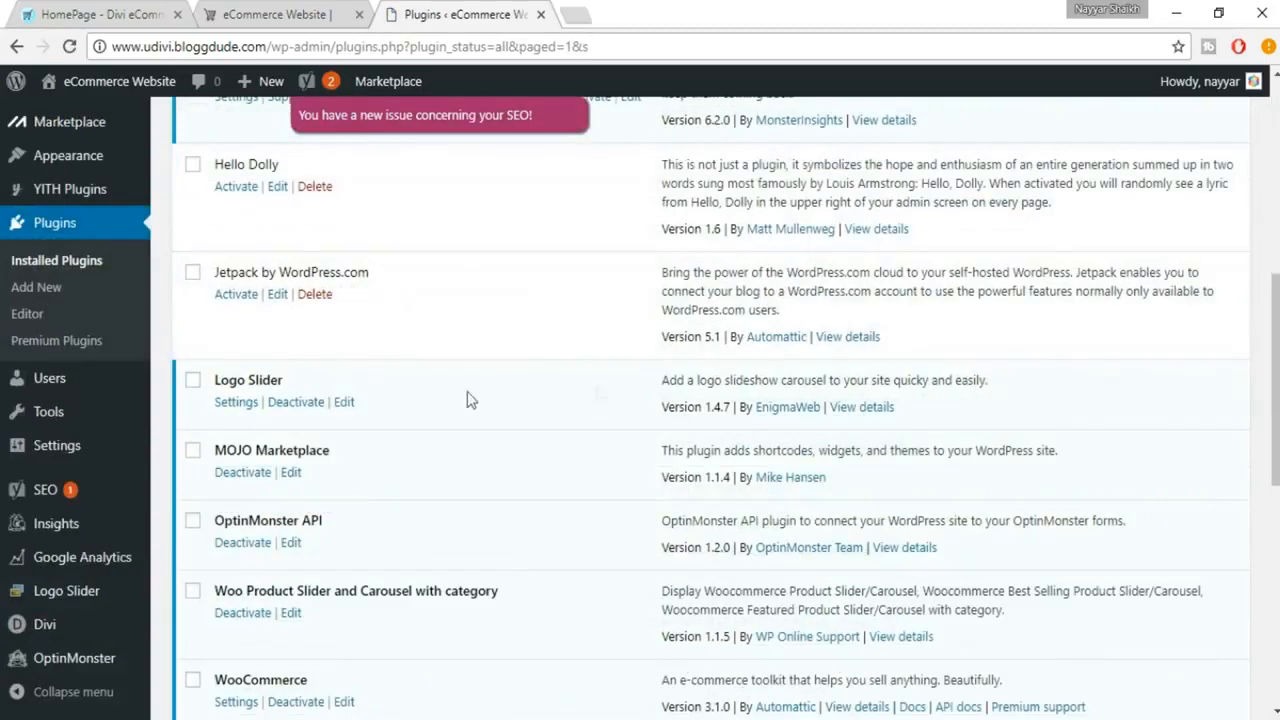
mouse_move(86, 500)
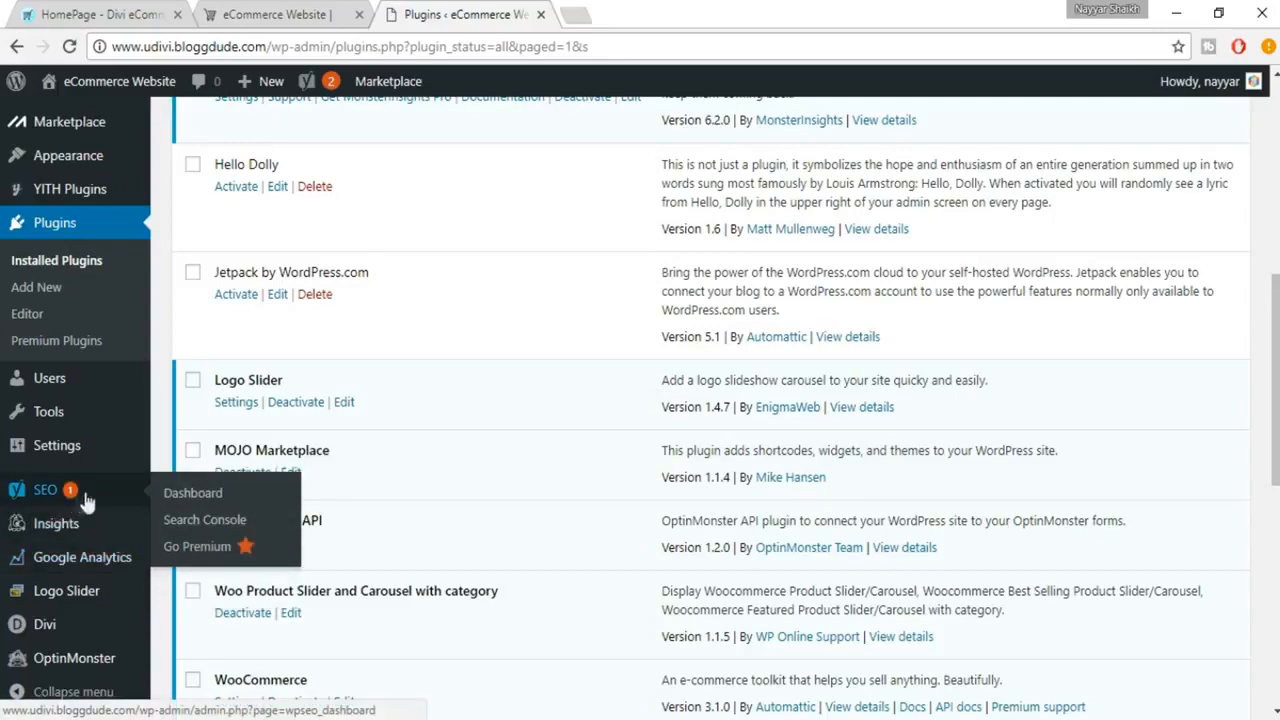
click(69, 494)
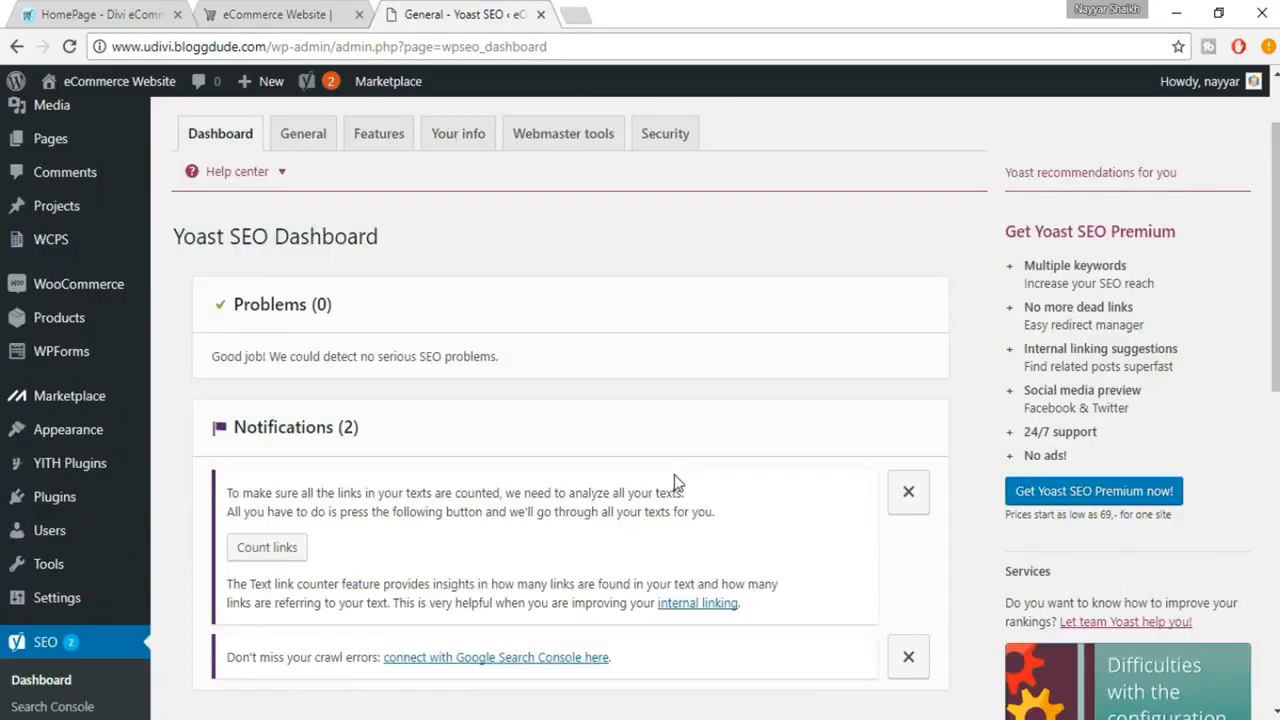
scroll(467, 369, down, 1)
scroll(354, 316, down, 1)
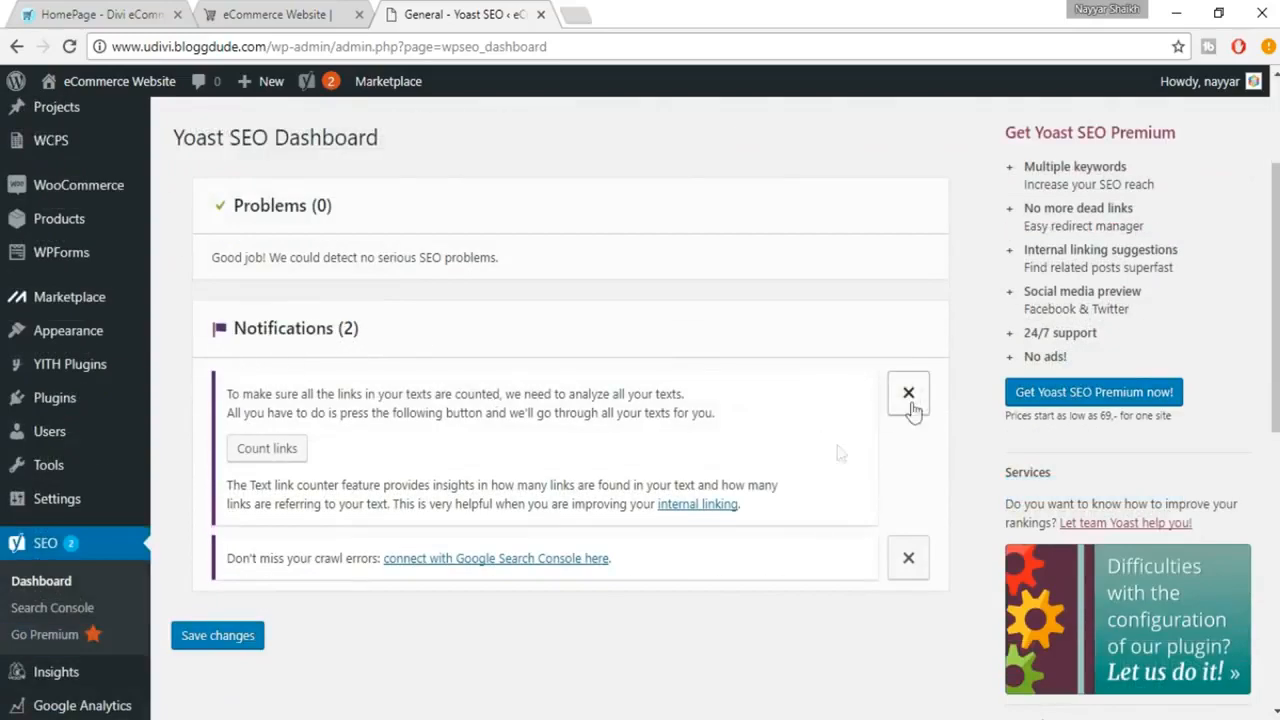
scroll(485, 560, up, 2)
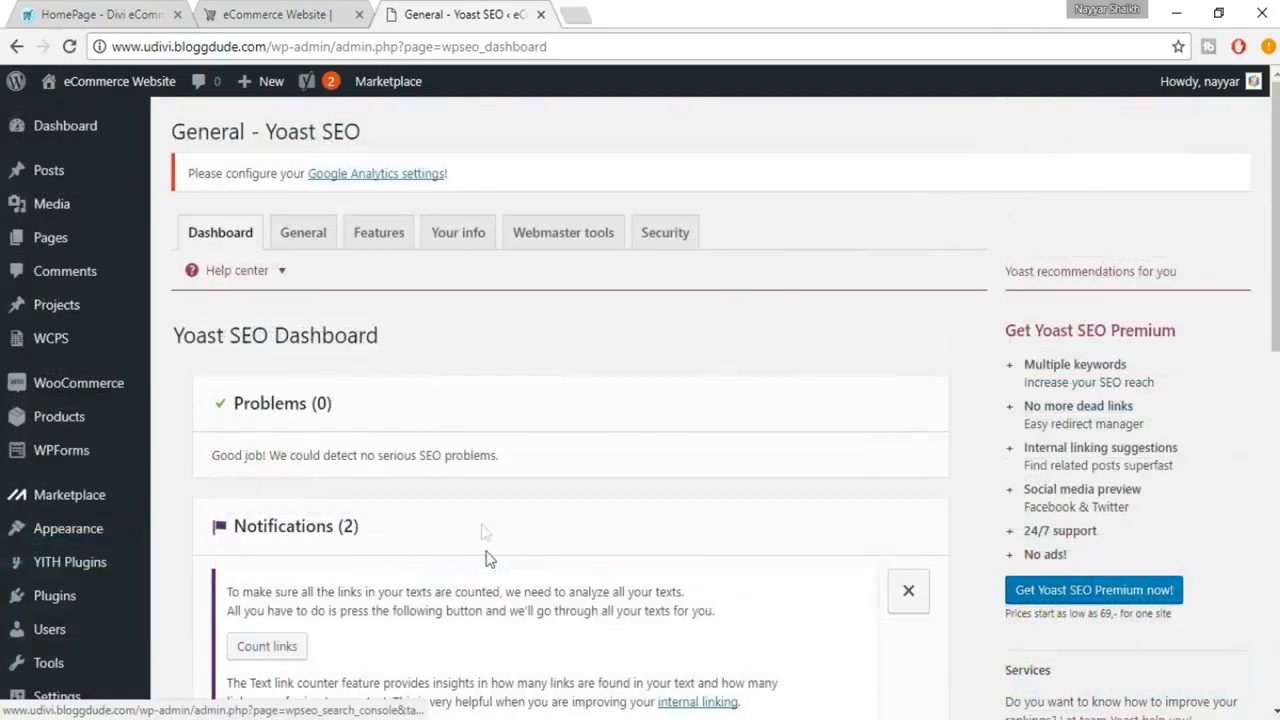
Open the configuration wizard from the General settings and start configuring Yoast SEO in a few steps
click(310, 253)
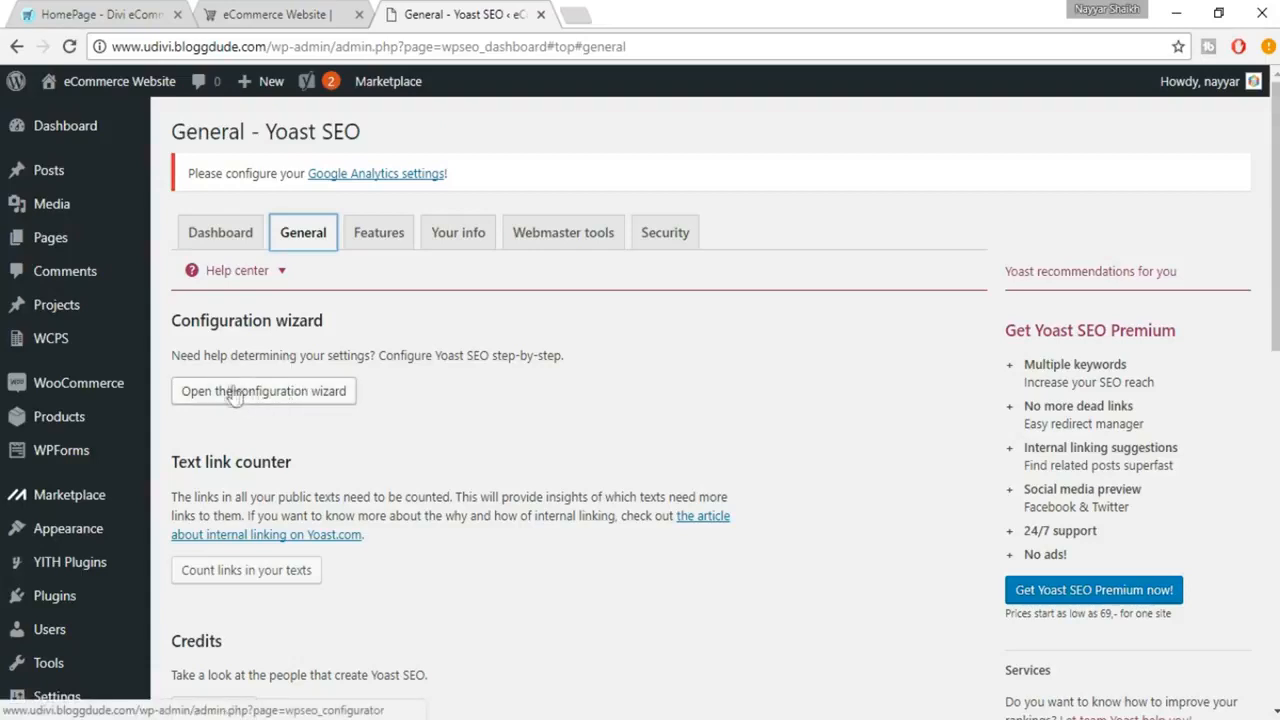
click(295, 396)
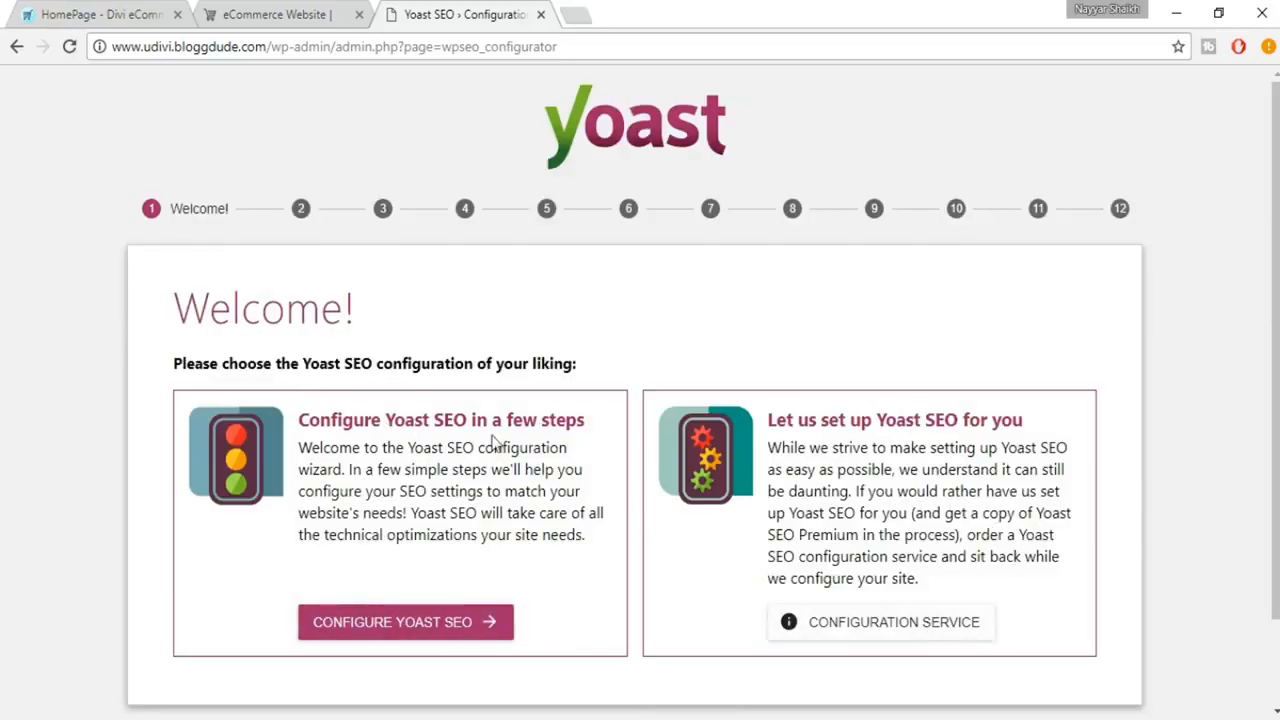
click(442, 627)
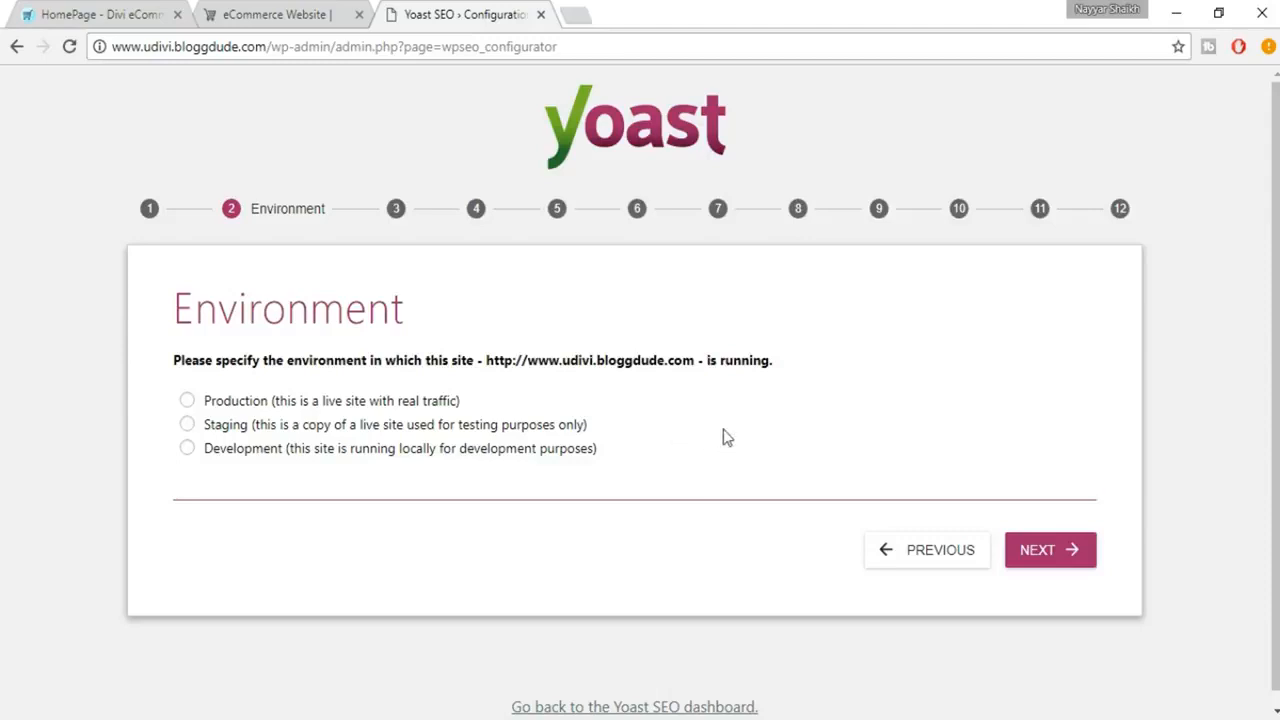
Set the site's environment to Production and its site type to Webshop, continuing to the company or person stage
click(392, 402)
click(1050, 557)
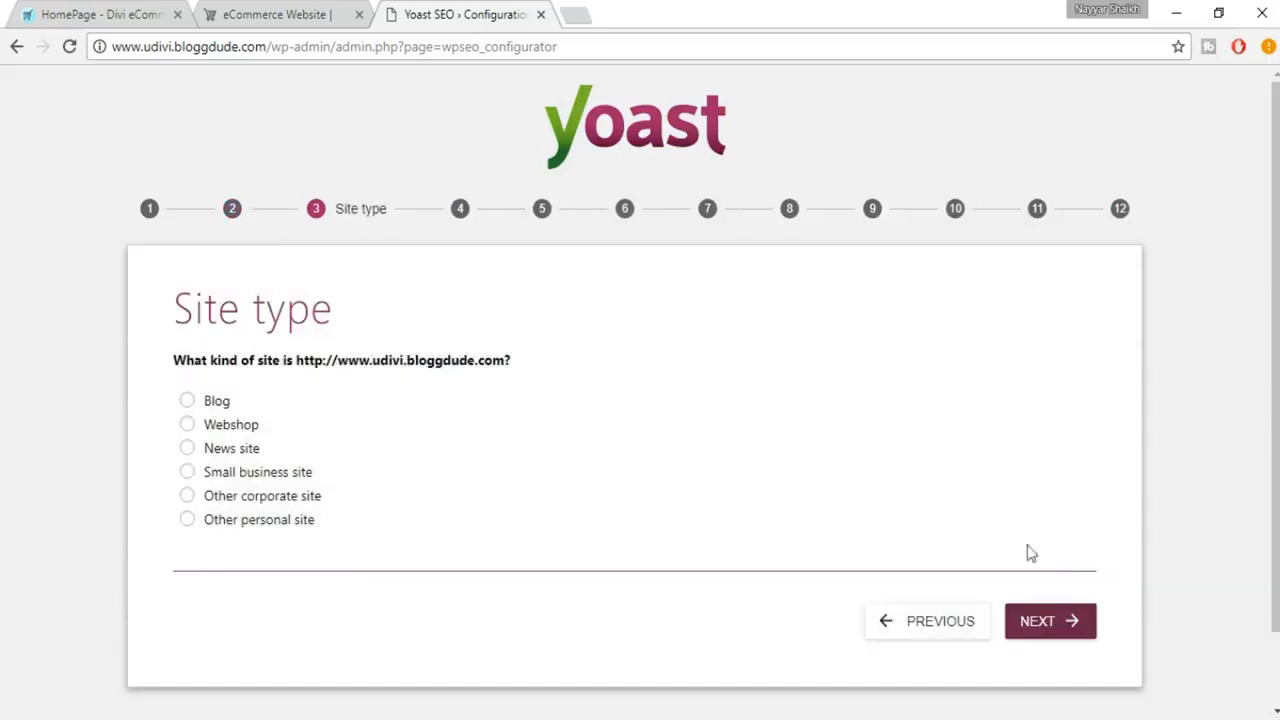
click(246, 432)
click(1077, 626)
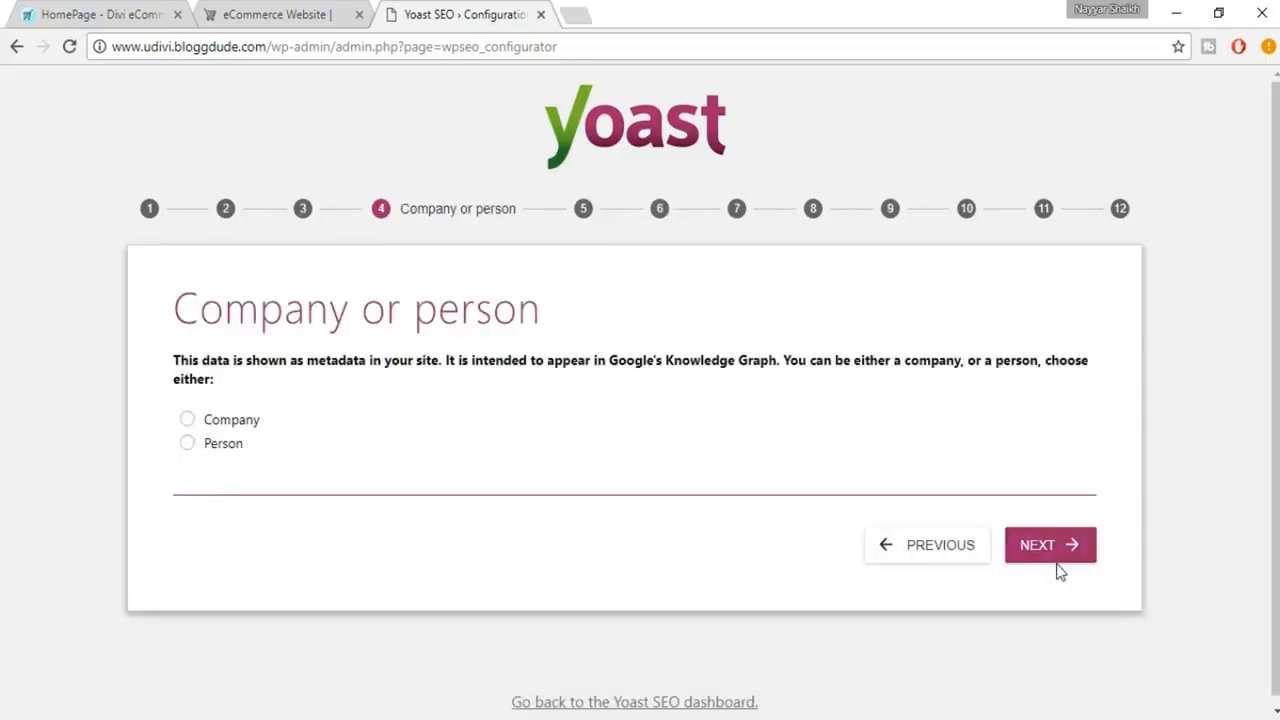
Identify the site as a Company and enter "BloggDude Inc." as the company name
click(218, 424)
scroll(487, 470, down, 1)
click(311, 427)
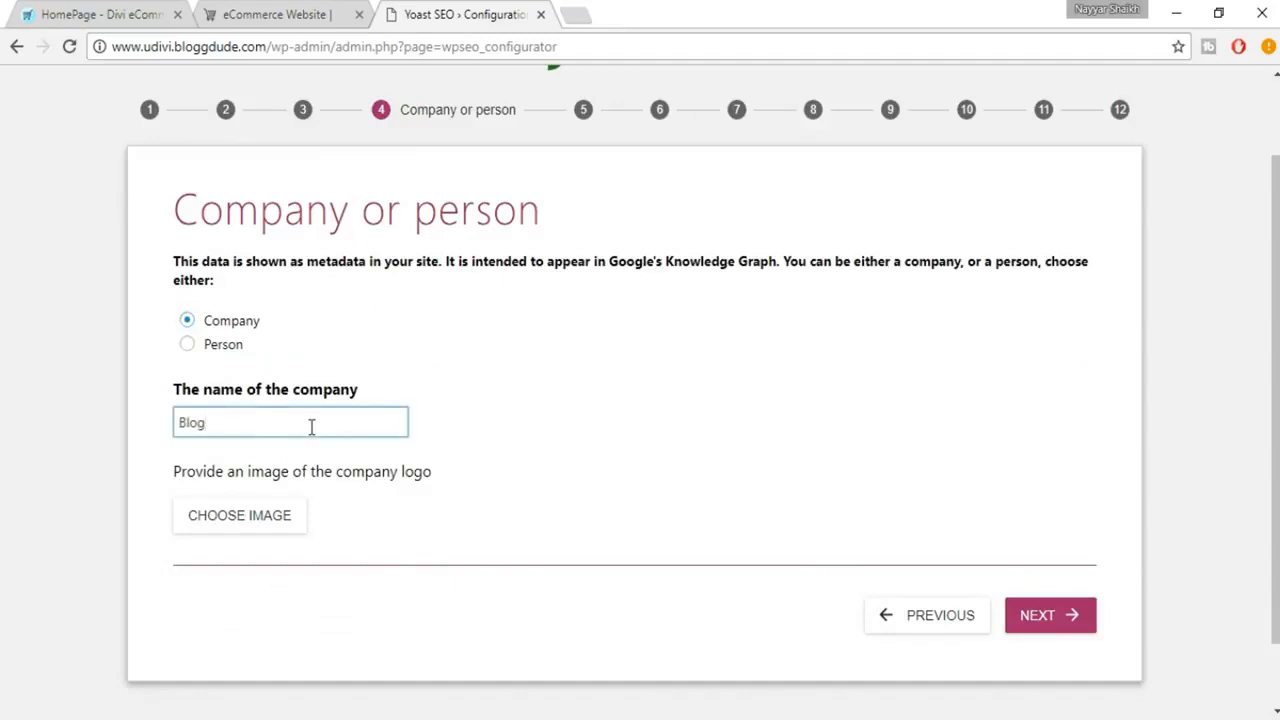
text(BloggDude Inc.)
Choose the uDivi Clothing & Shoes image from the media library as company logo and continue to the social profiles
click(270, 525)
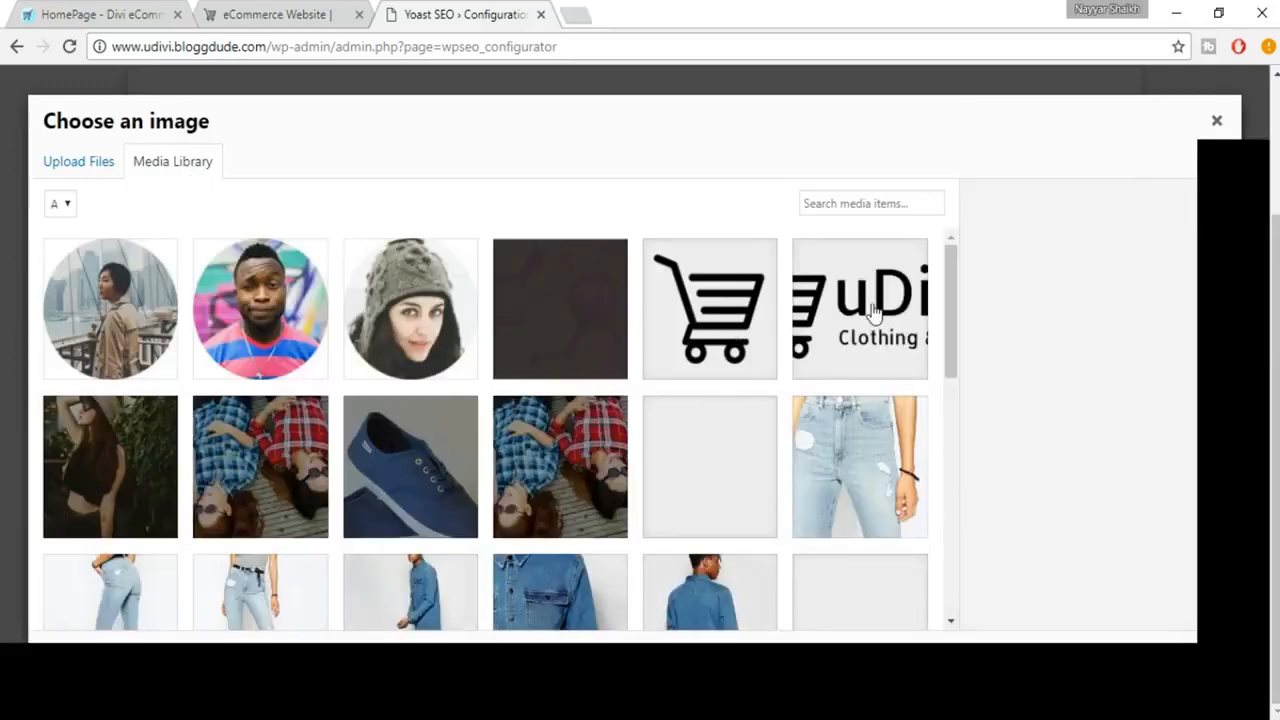
click(872, 315)
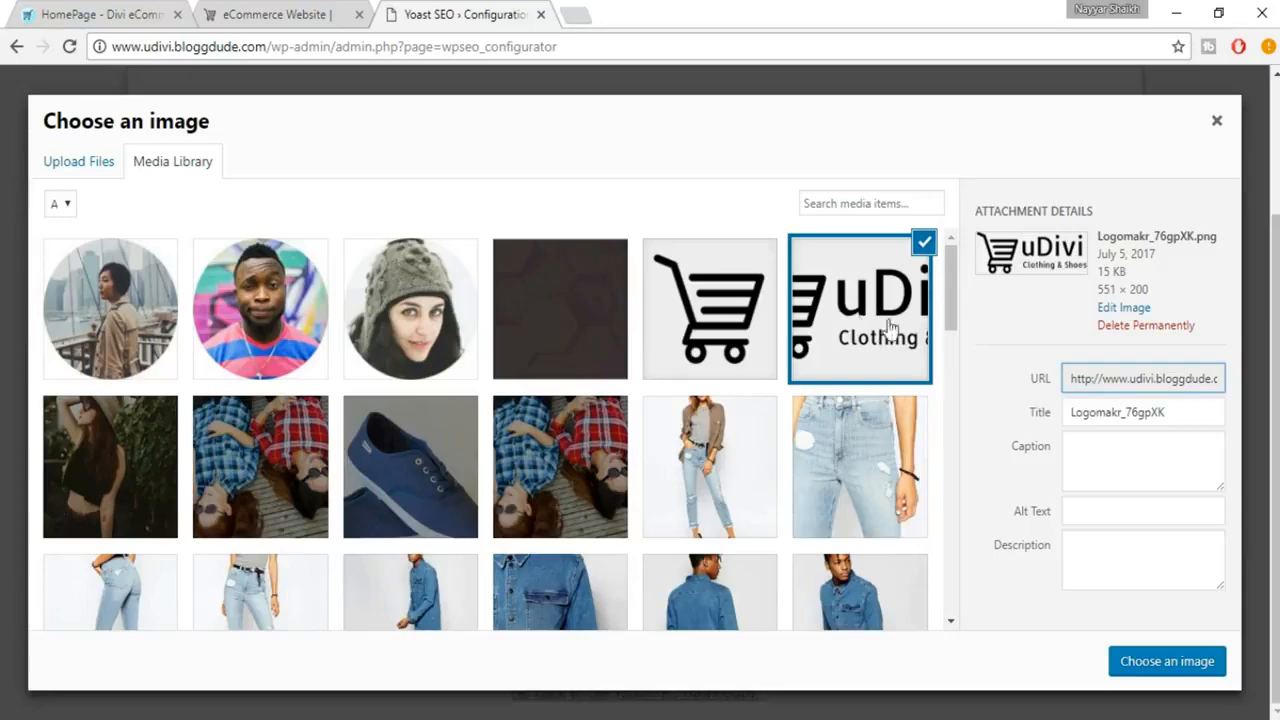
click(1145, 658)
scroll(826, 538, down, 2)
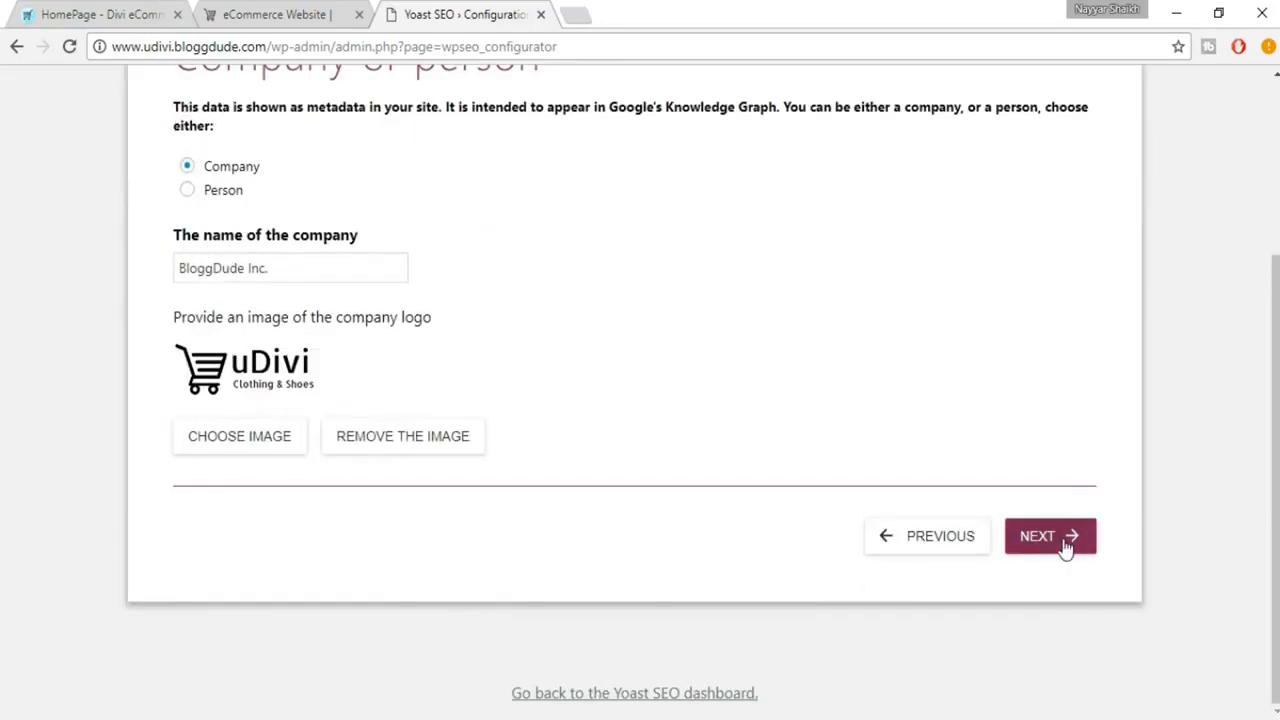
click(1063, 548)
Examine the social profile fields in the wizard, from Facebook Page URL to Google+ URL
scroll(1199, 544, up, 1)
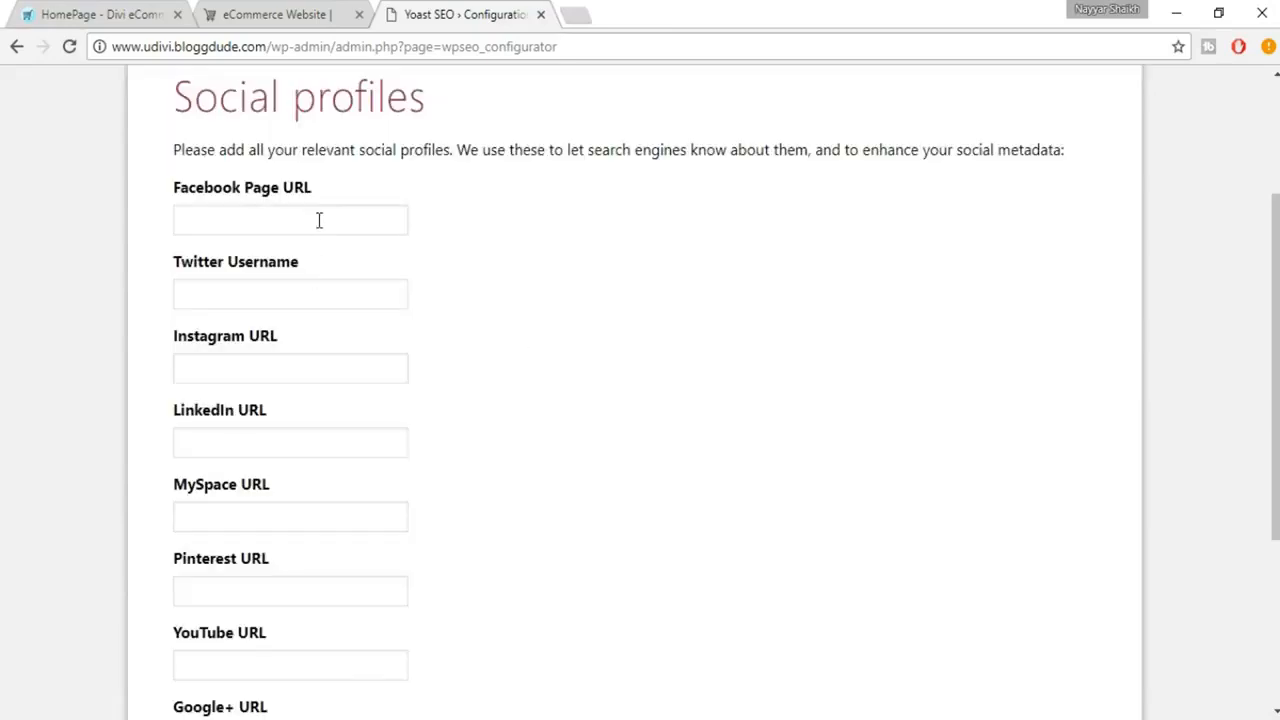
click(319, 220)
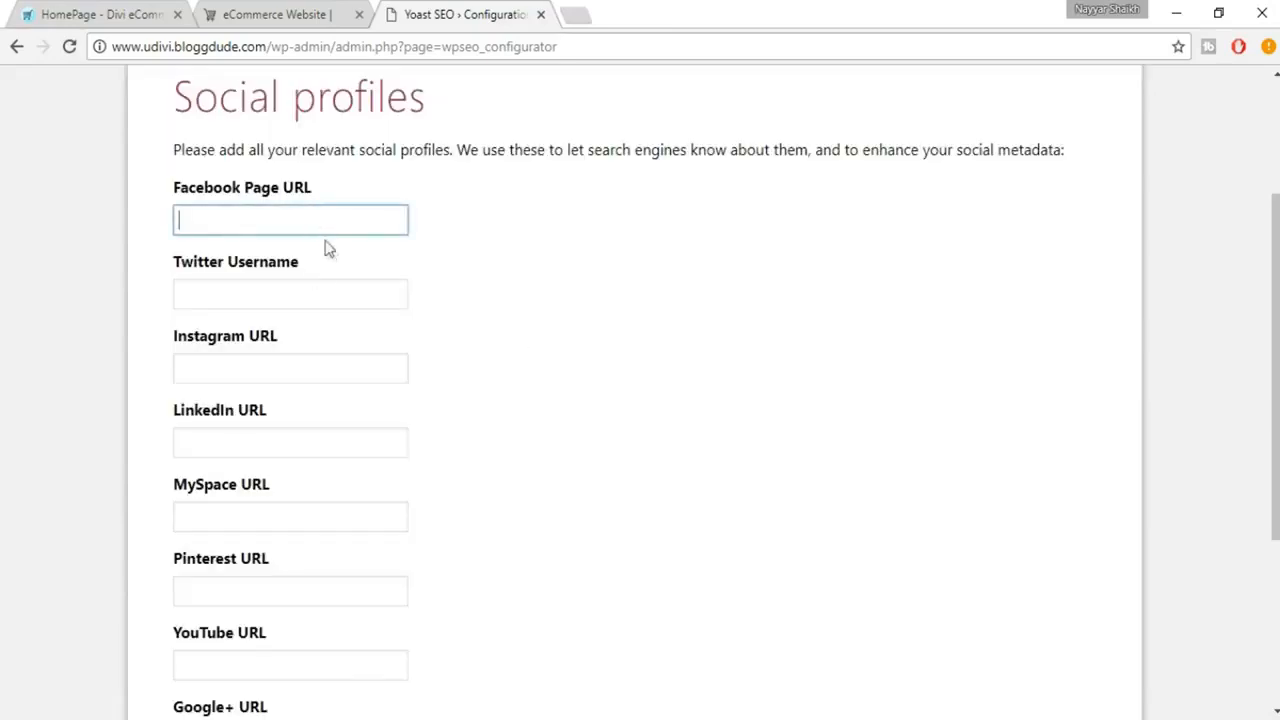
scroll(420, 337, down, 1)
scroll(400, 337, down, 2)
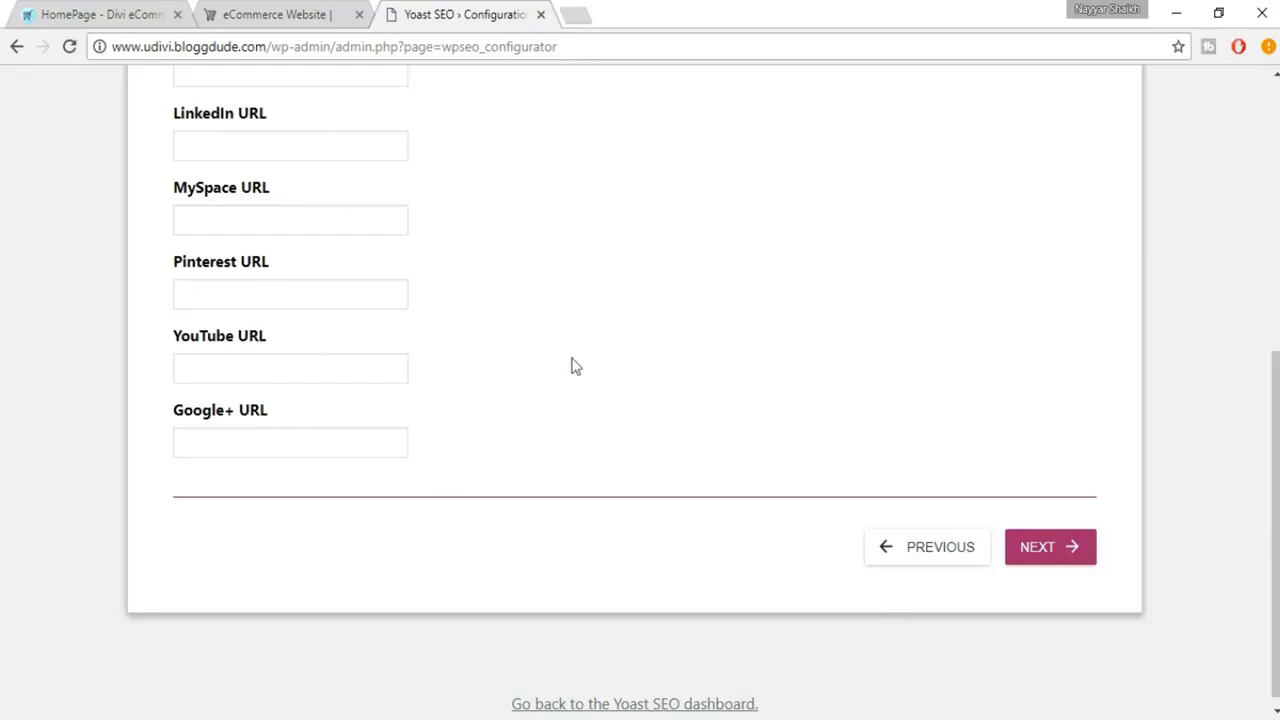
scroll(571, 366, up, 4)
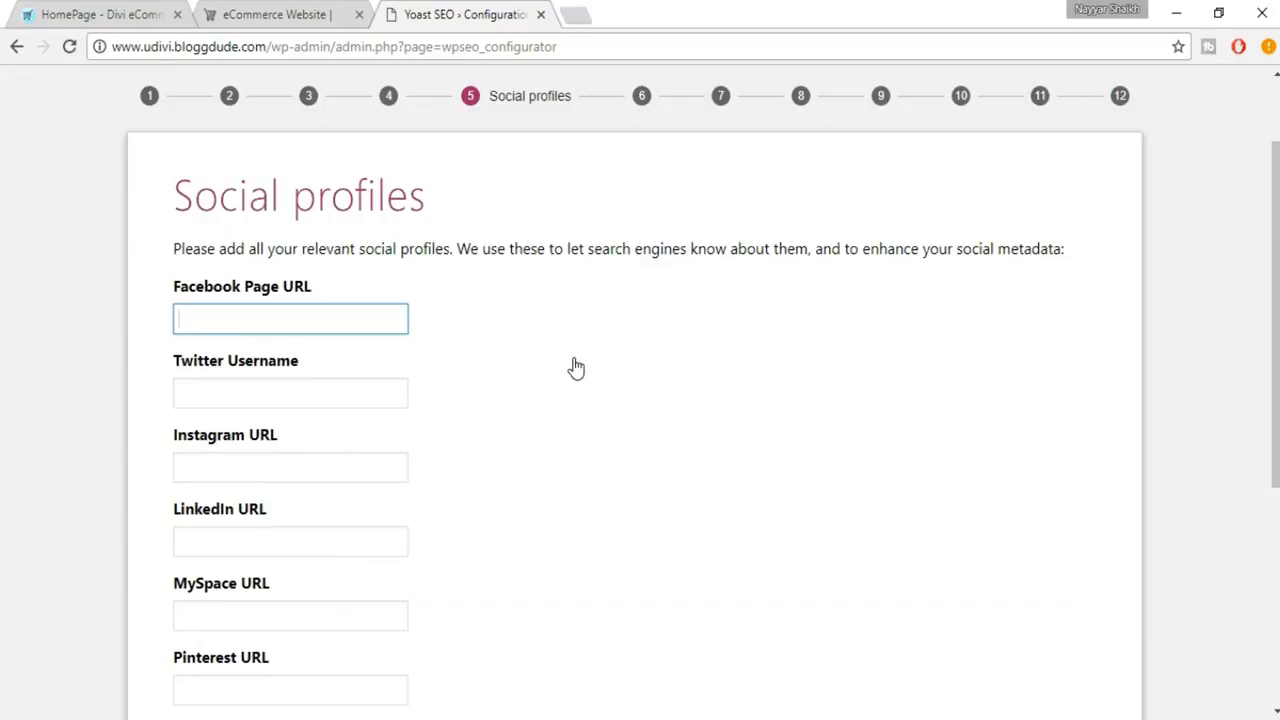
scroll(394, 190, up, 1)
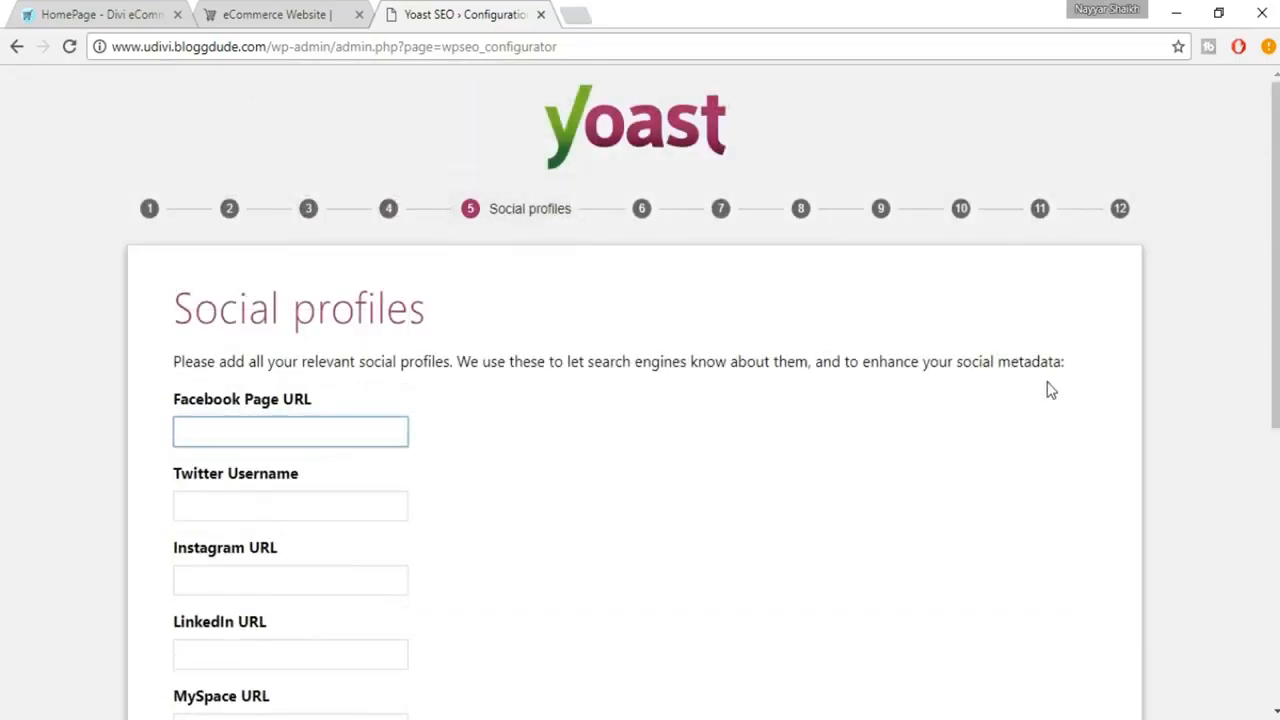
scroll(463, 374, down, 1)
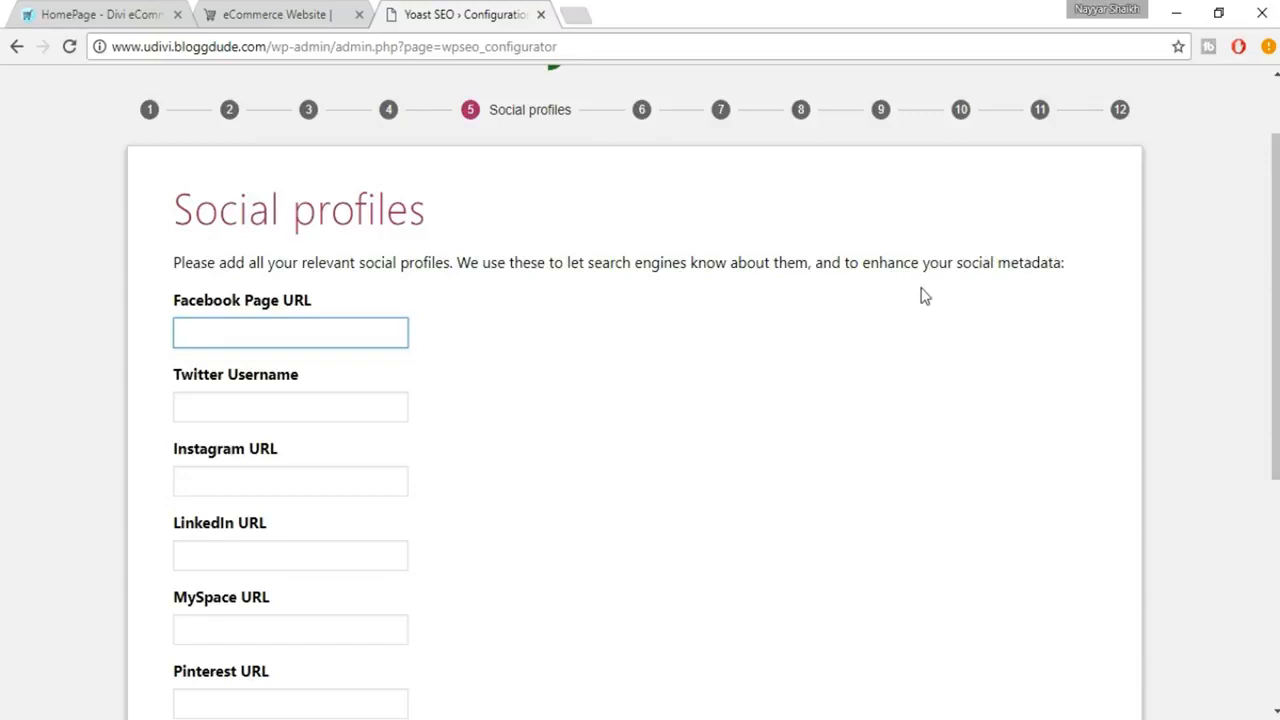
scroll(925, 296, up, 1)
scroll(925, 296, down, 1)
scroll(314, 432, down, 4)
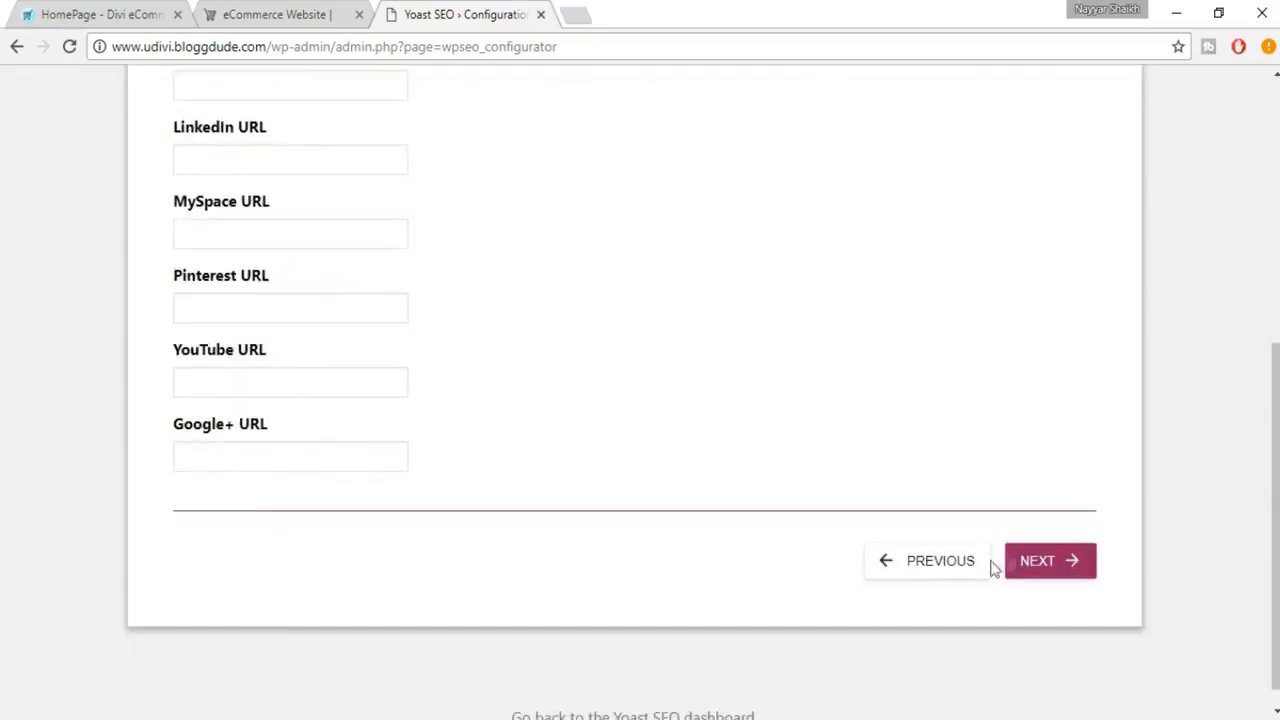
Set the Media post type to Hidden and continue past the multiple authors stage to Google Search Console
click(1046, 570)
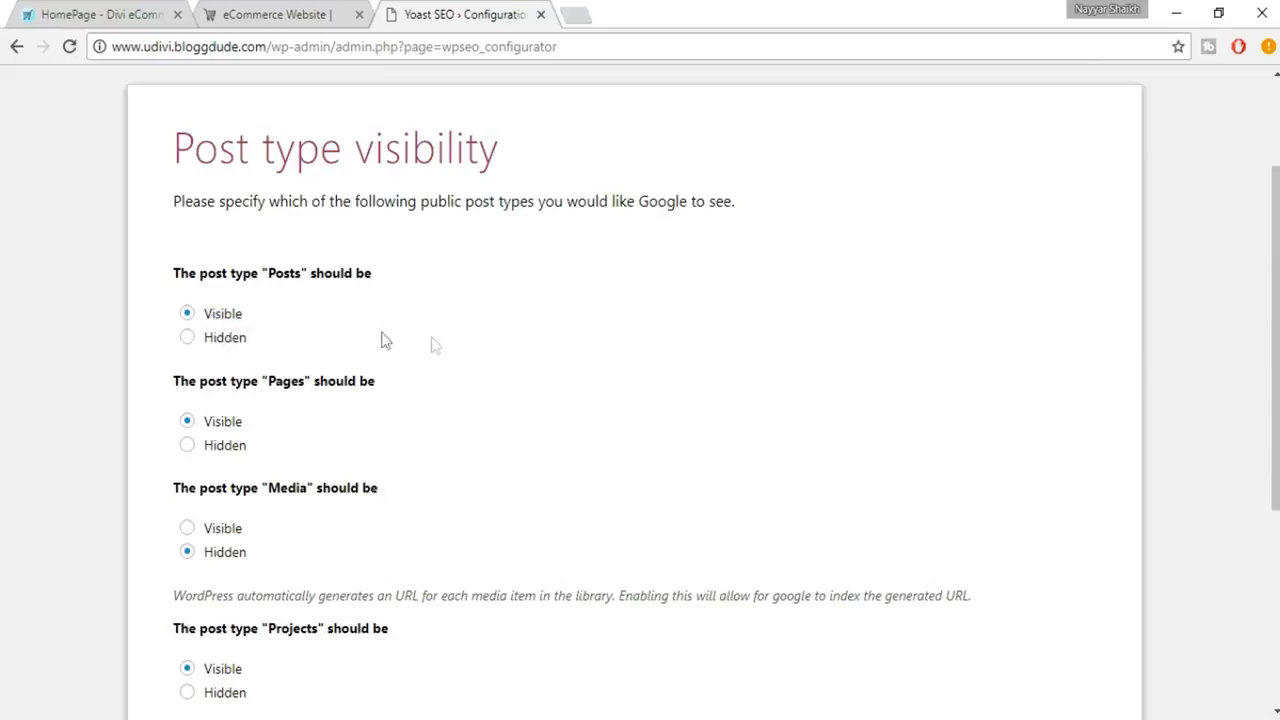
scroll(276, 318, down, 1)
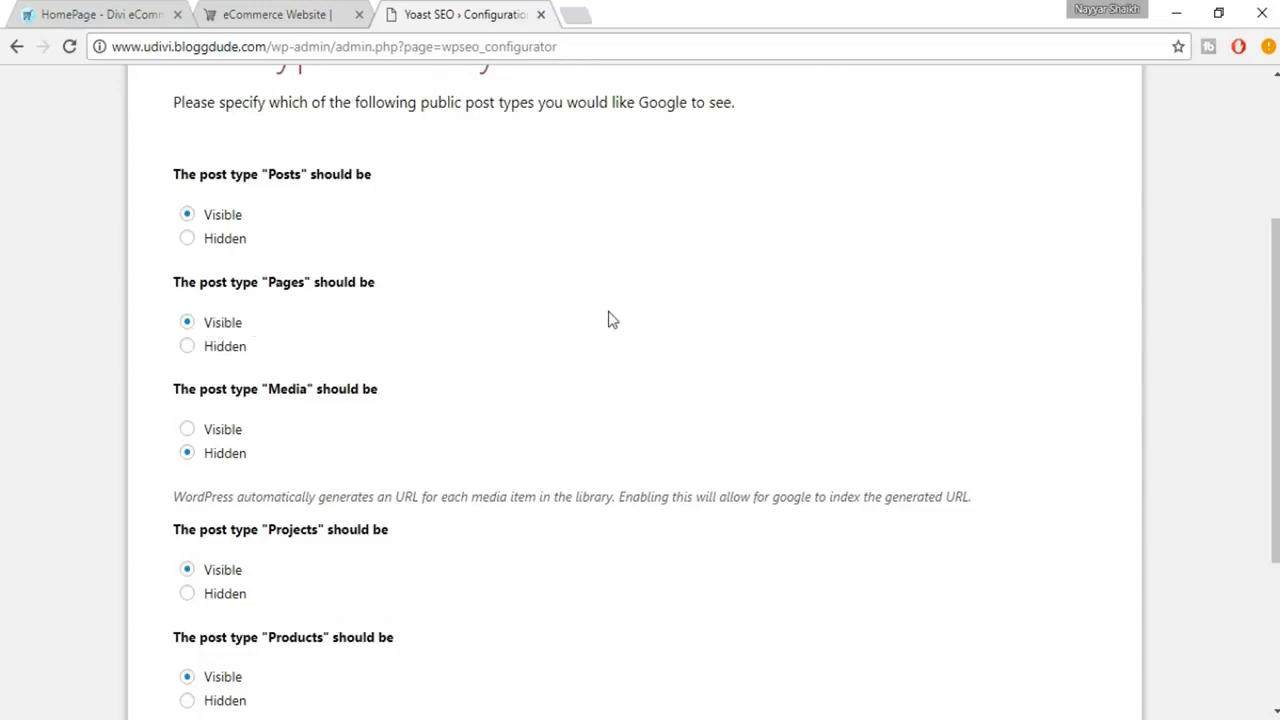
scroll(612, 320, down, 1)
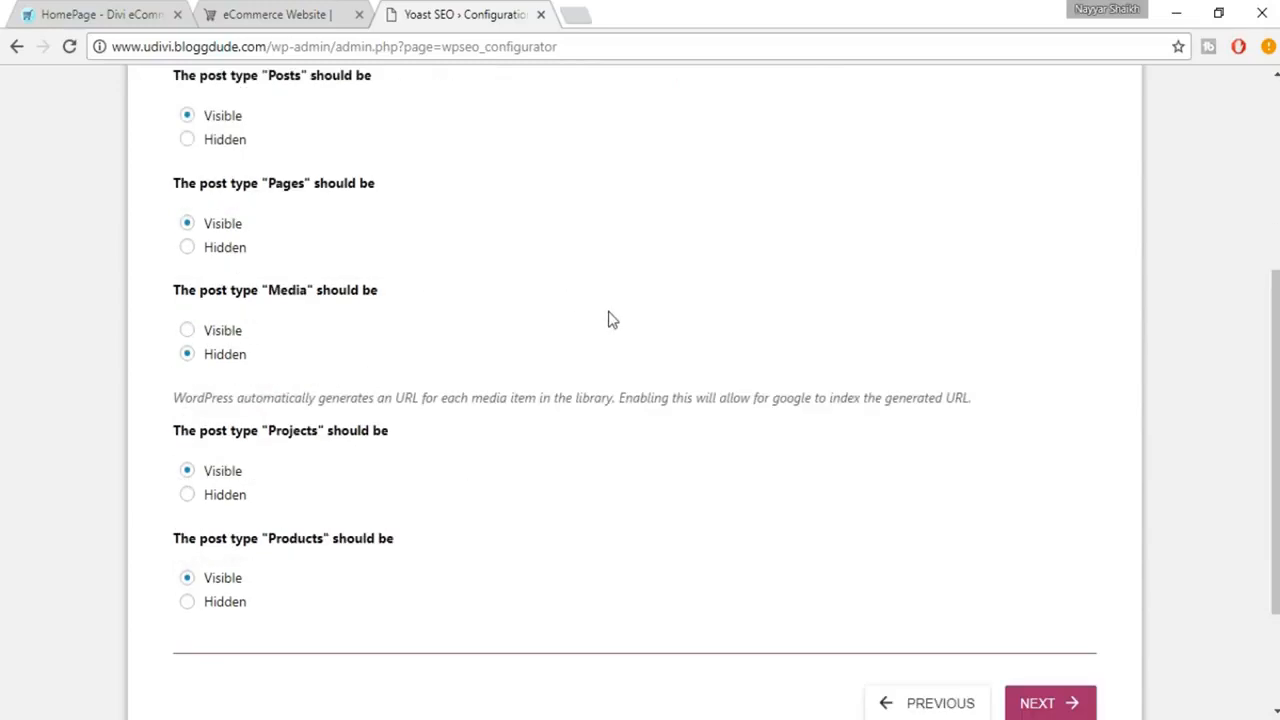
click(211, 354)
scroll(505, 390, down, 2)
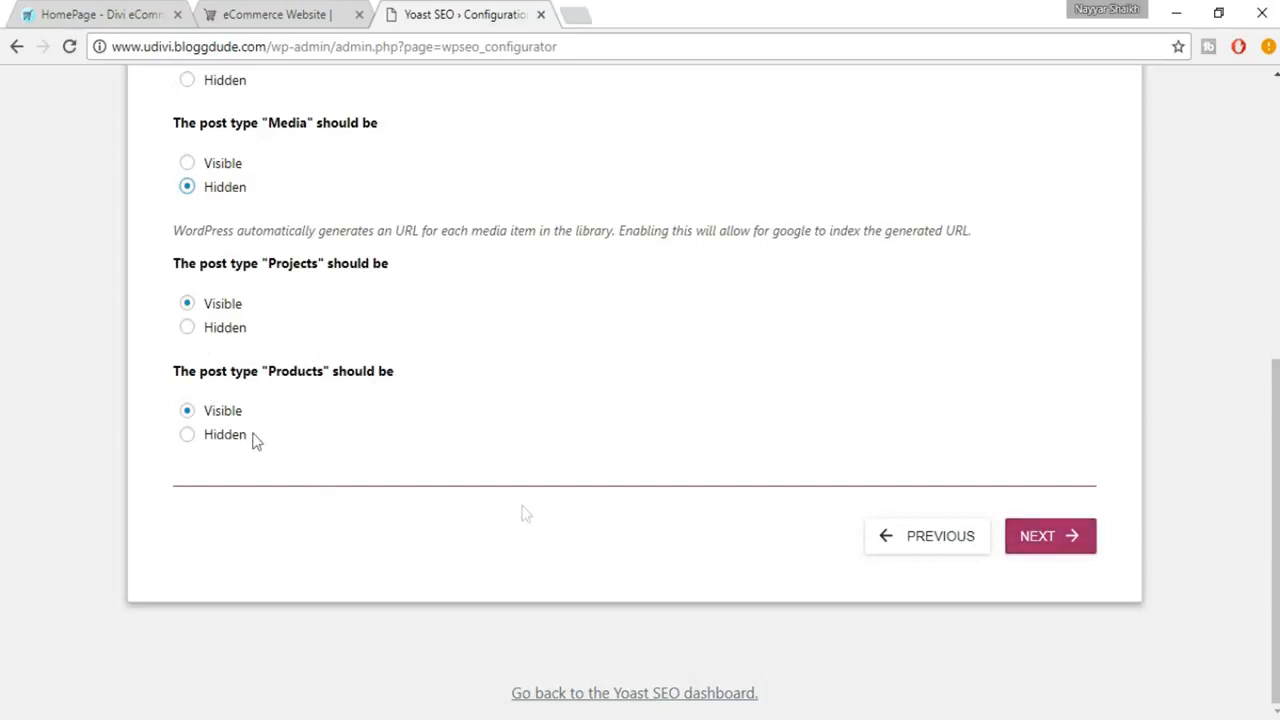
click(1052, 540)
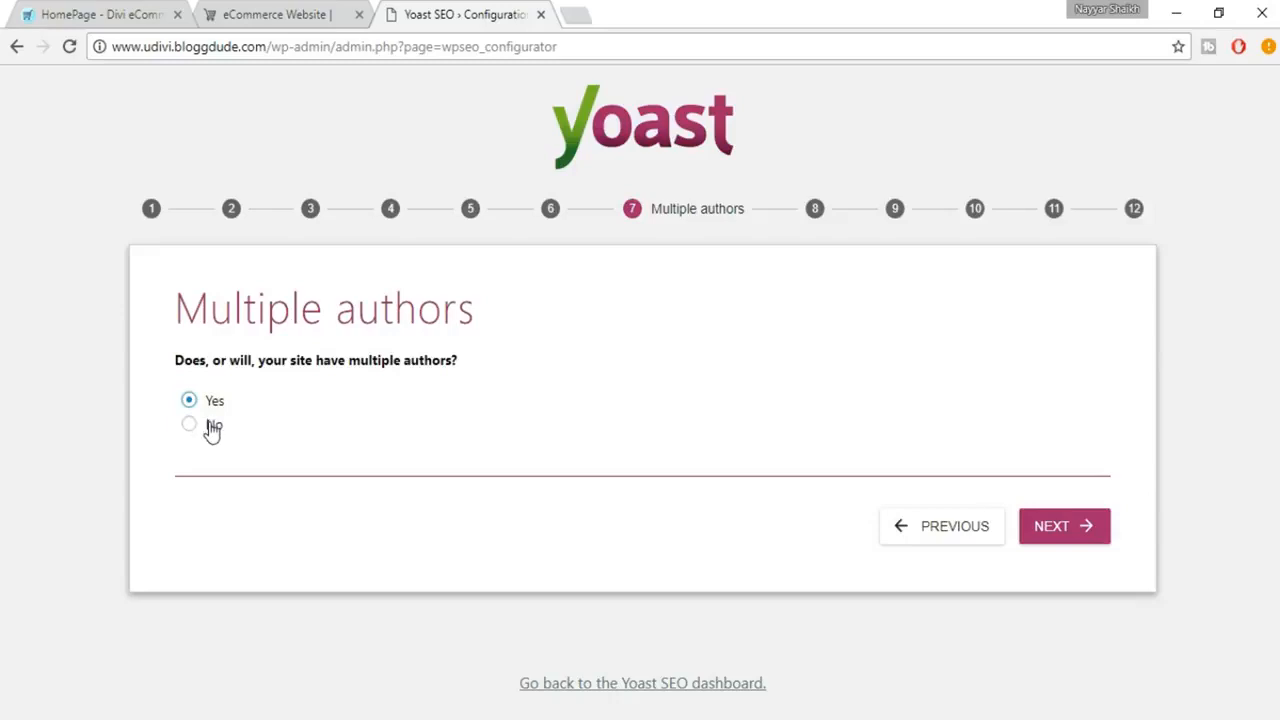
click(1057, 533)
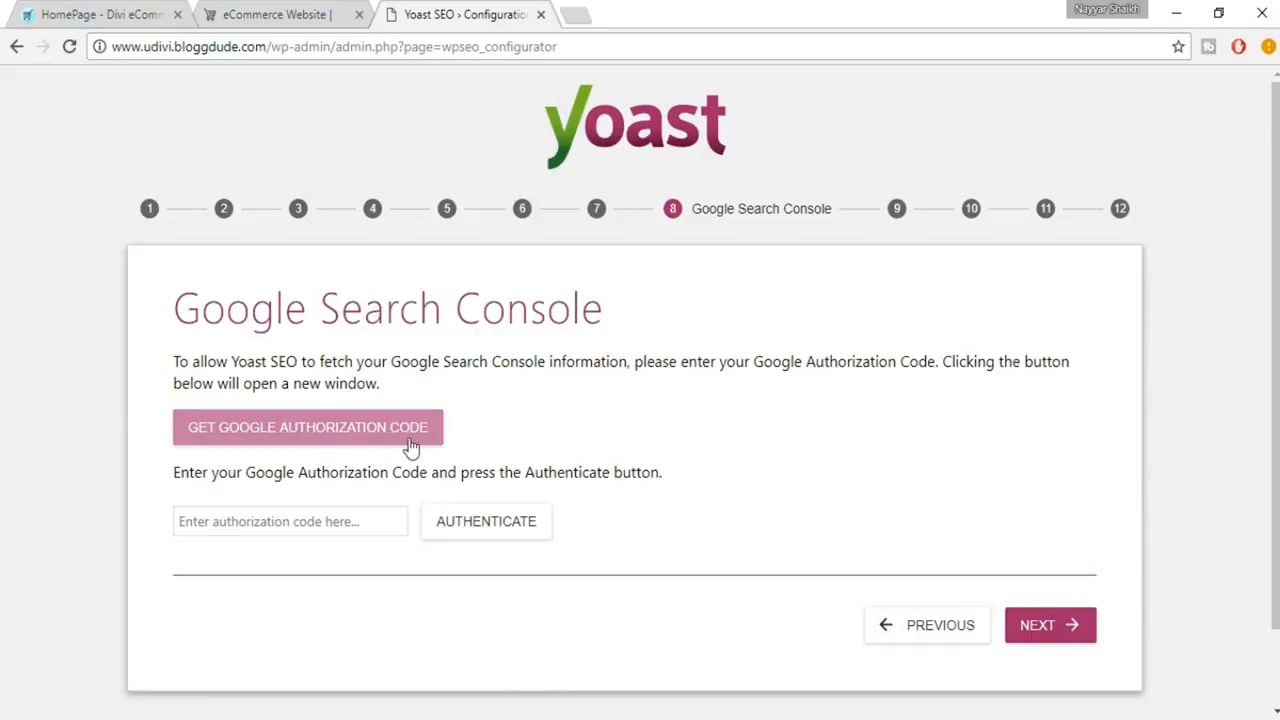
Request a Google authorization code, grant Yoast SEO access to Search Console data with a Google account, and select the code for copying
click(313, 441)
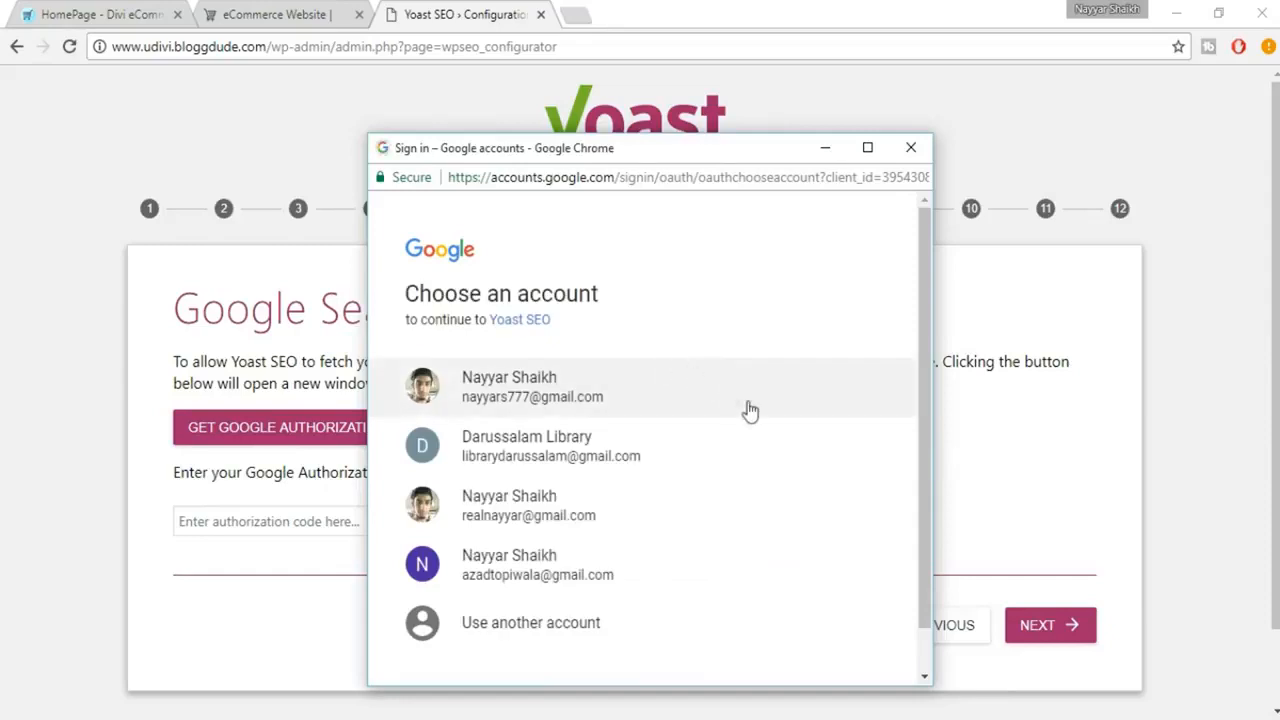
scroll(750, 415, down, 1)
click(569, 531)
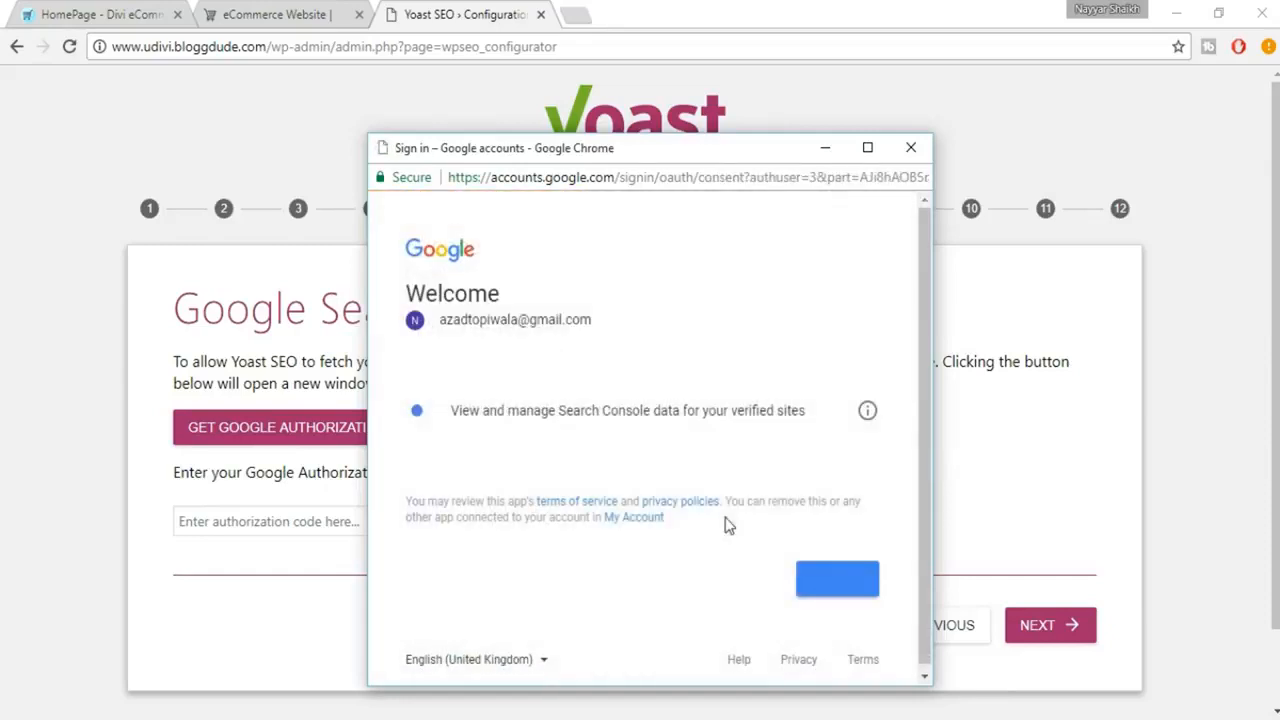
click(838, 586)
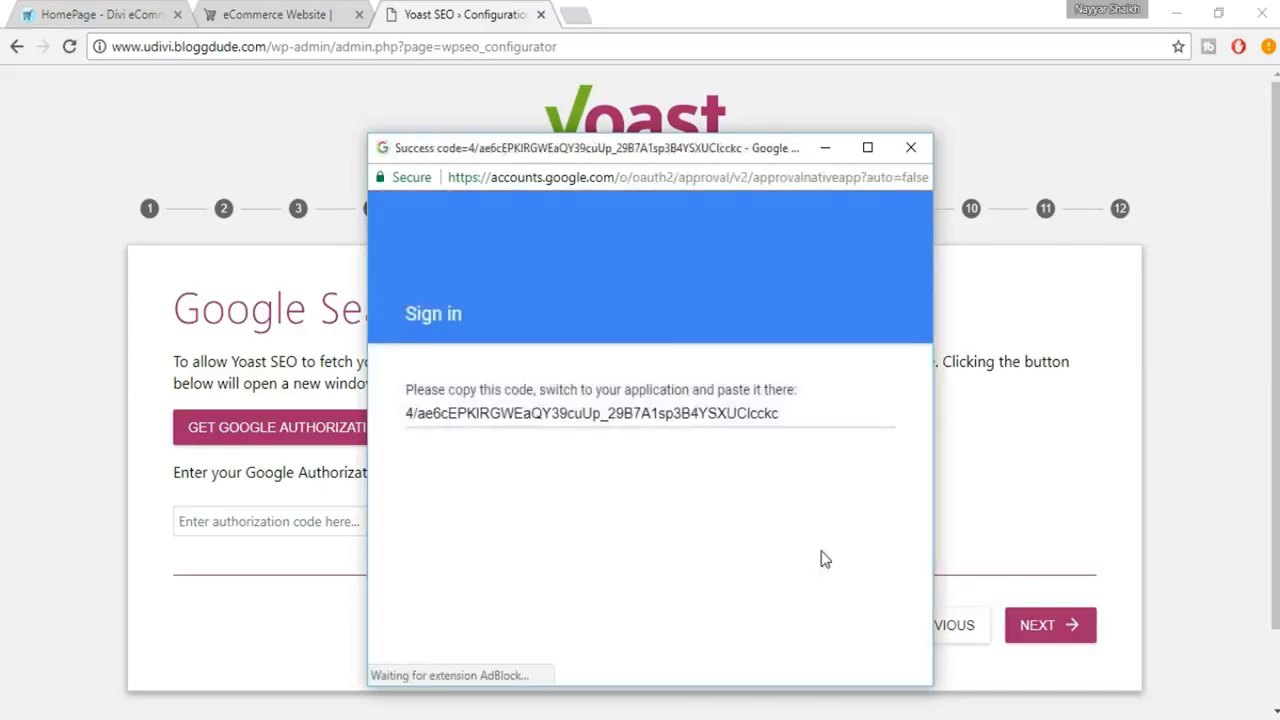
click(614, 421)
key(ctrl+a)
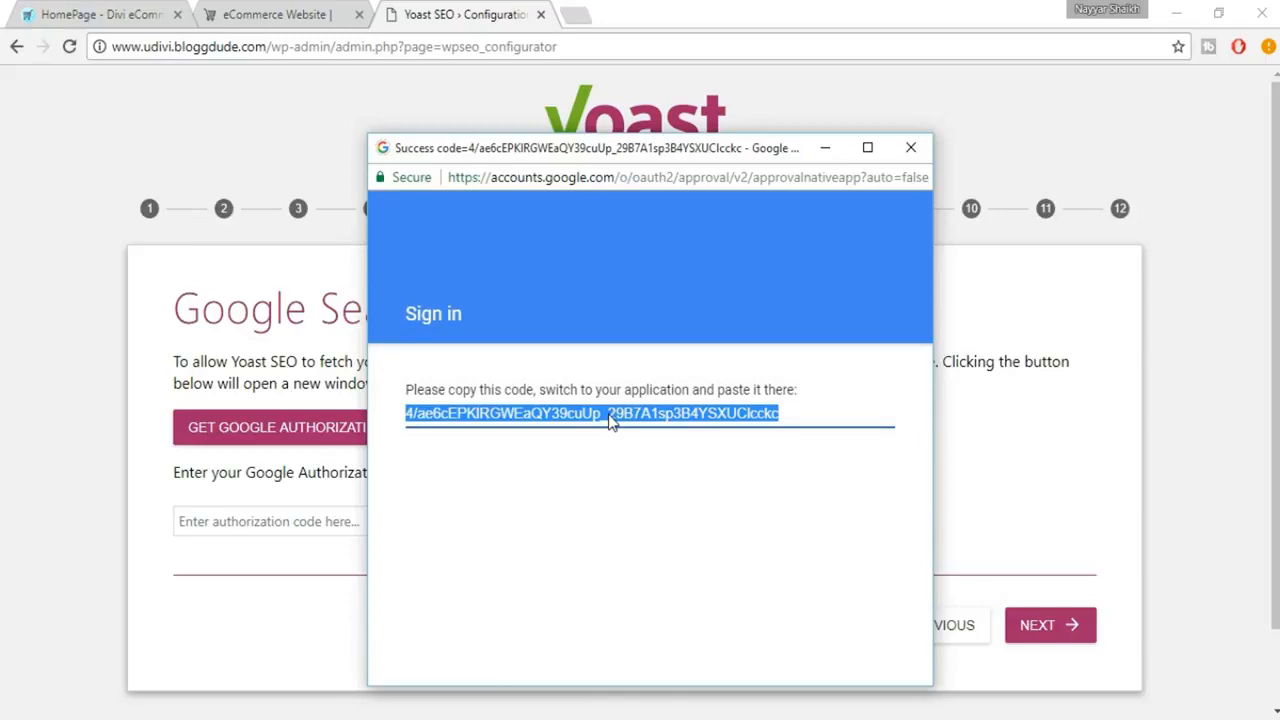
Paste the Google authorization code into the Search Console stage and continue to the title settings
click(235, 613)
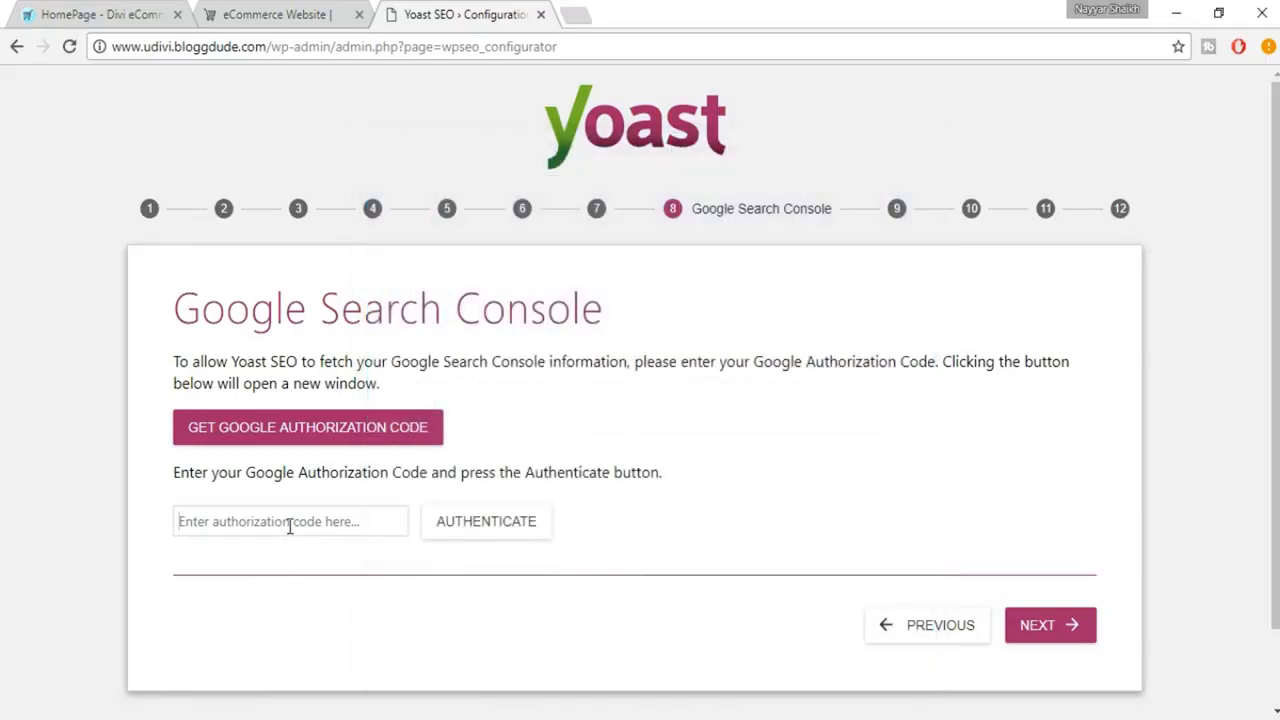
click(290, 526)
key(ctrl+v)
click(563, 526)
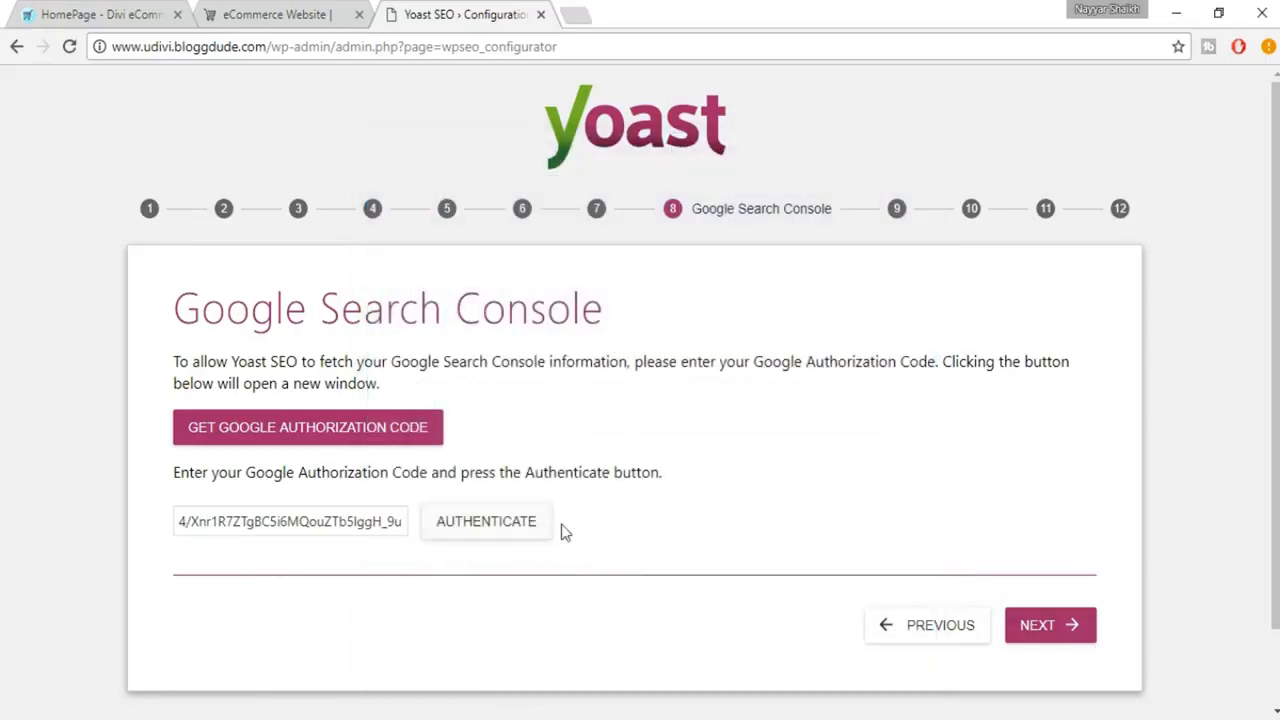
click(1079, 636)
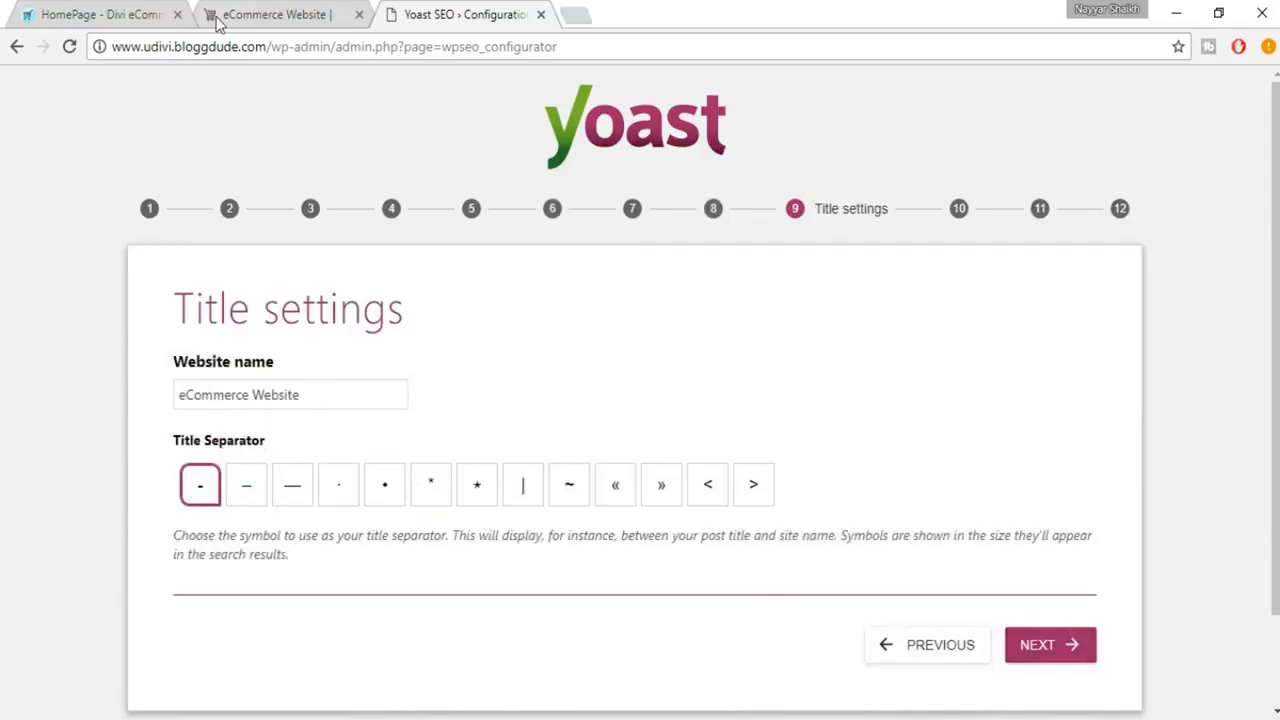
Try out title separators, keep the hyphen after checking the storefront's browser title, and continue to the newsletter stage
click(295, 22)
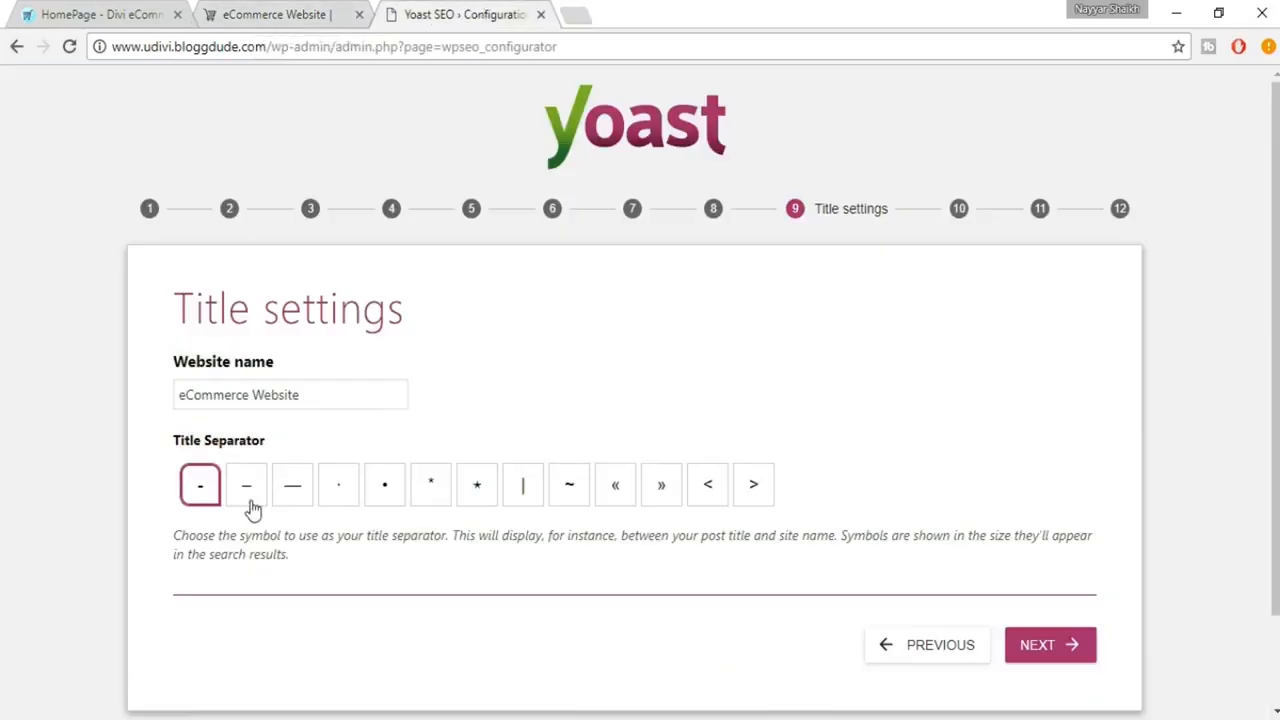
click(250, 505)
click(304, 505)
click(206, 505)
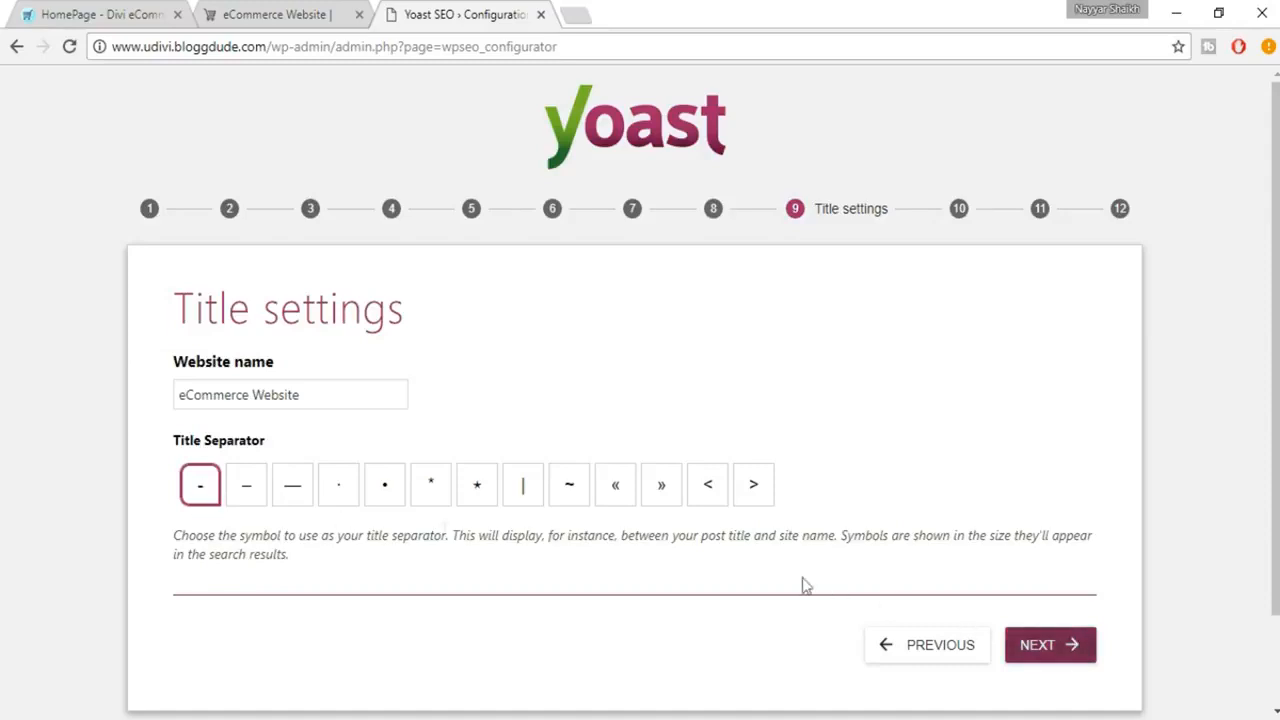
click(320, 14)
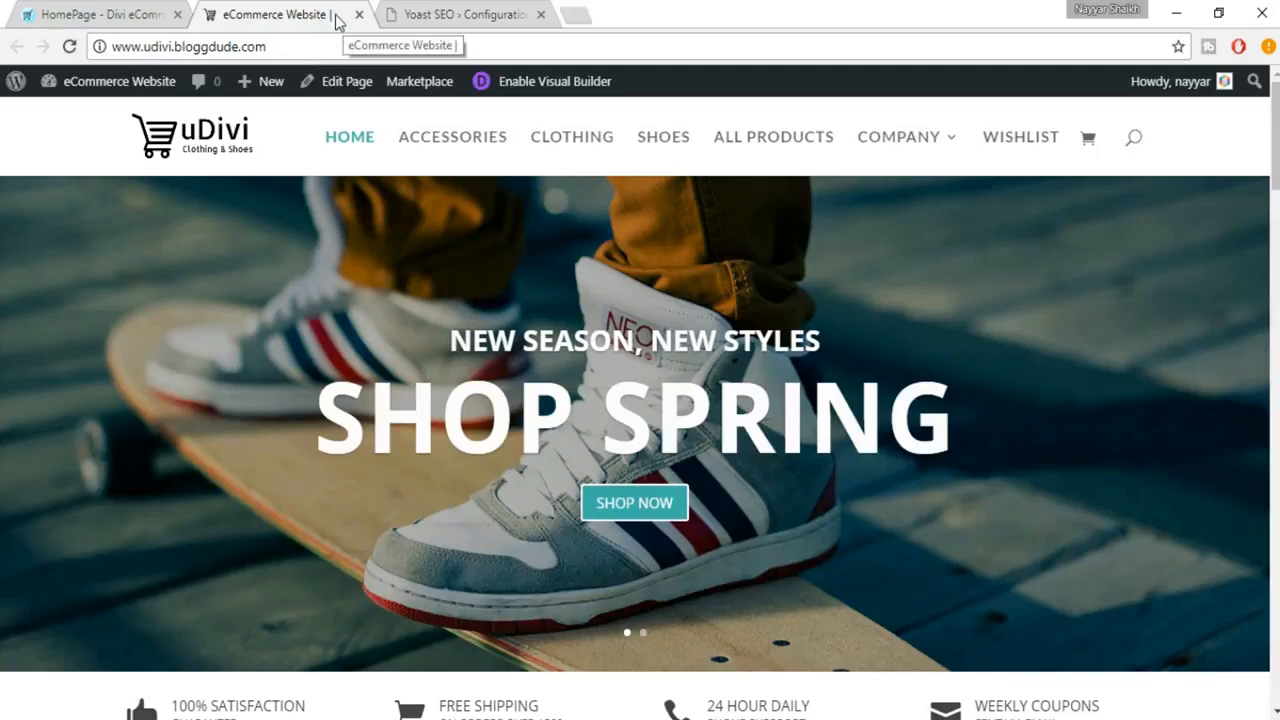
click(464, 14)
click(1062, 652)
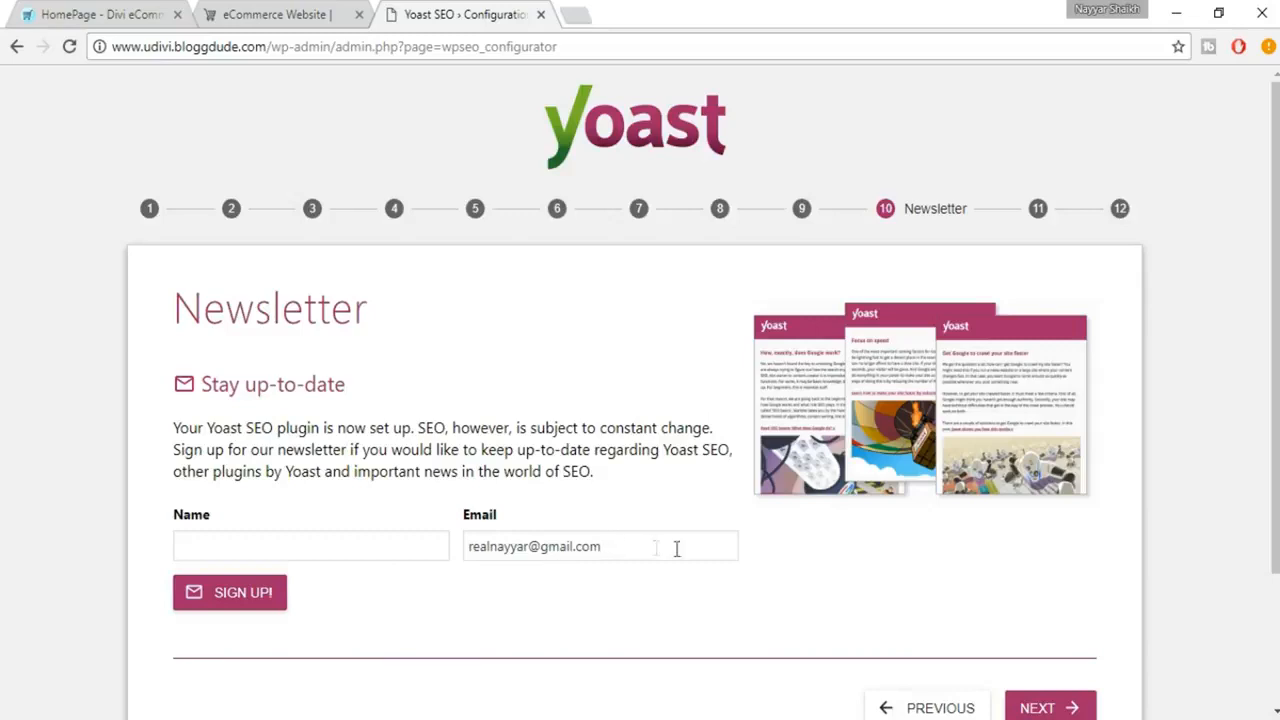
Skip the newsletter sign-up and review the Yoast SEO Premium, copywriting and plugin training suggestions
scroll(716, 558, down, 1)
click(1047, 607)
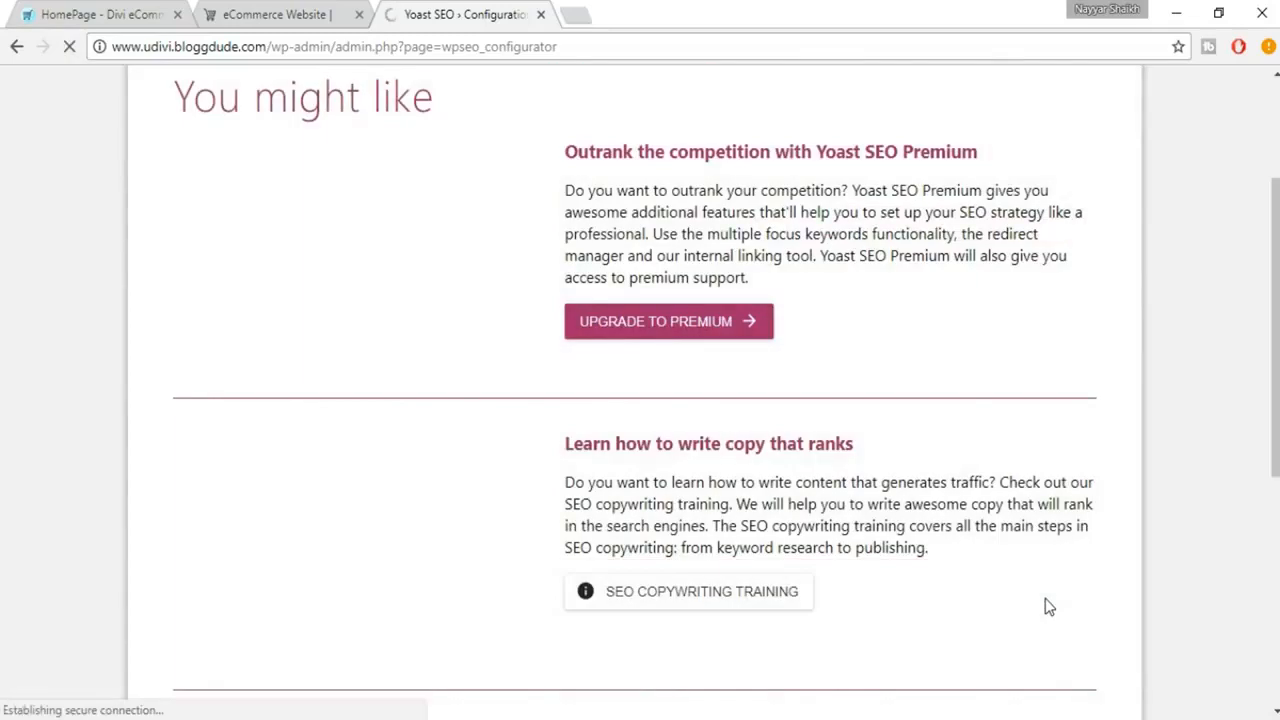
scroll(1045, 607, up, 1)
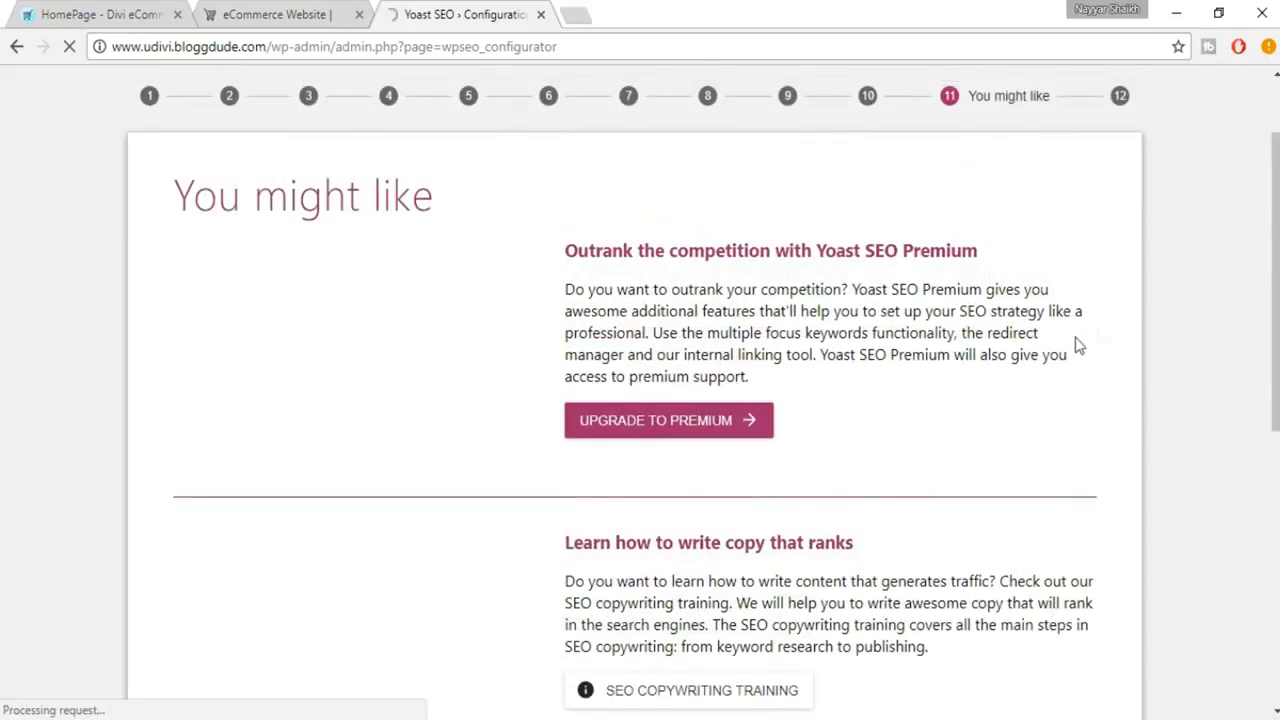
scroll(945, 333, down, 6)
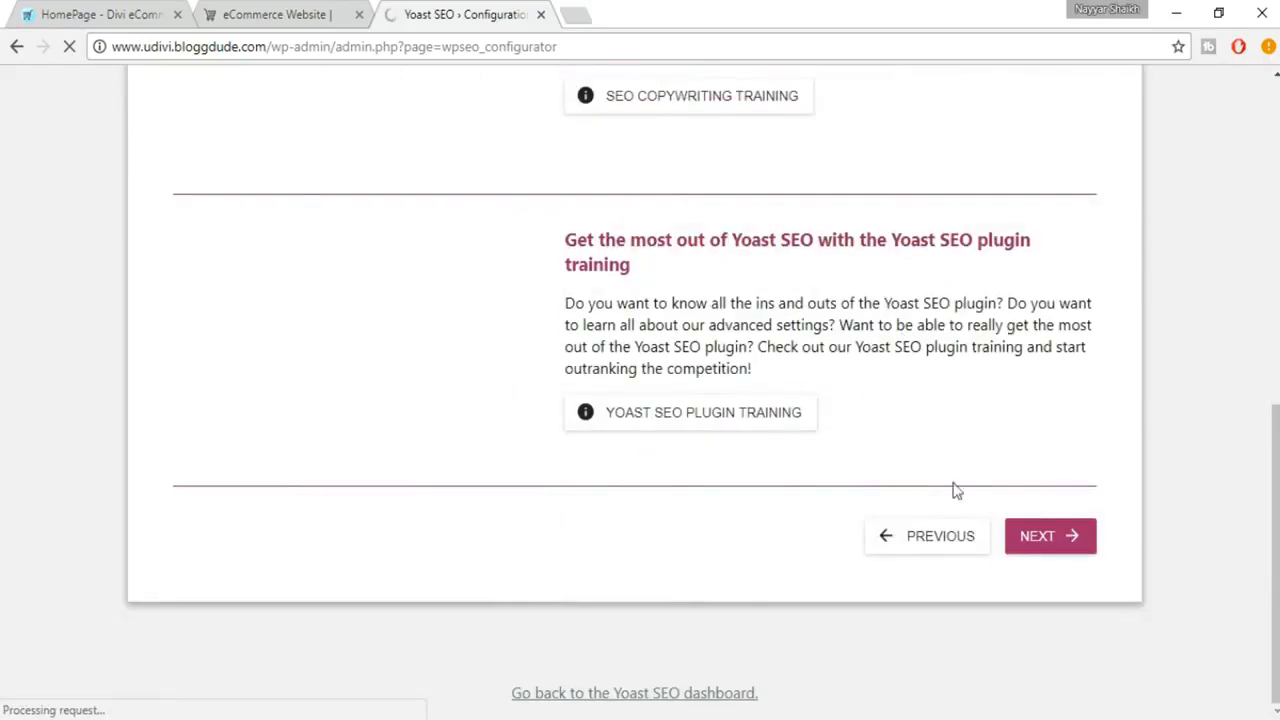
scroll(745, 372, up, 7)
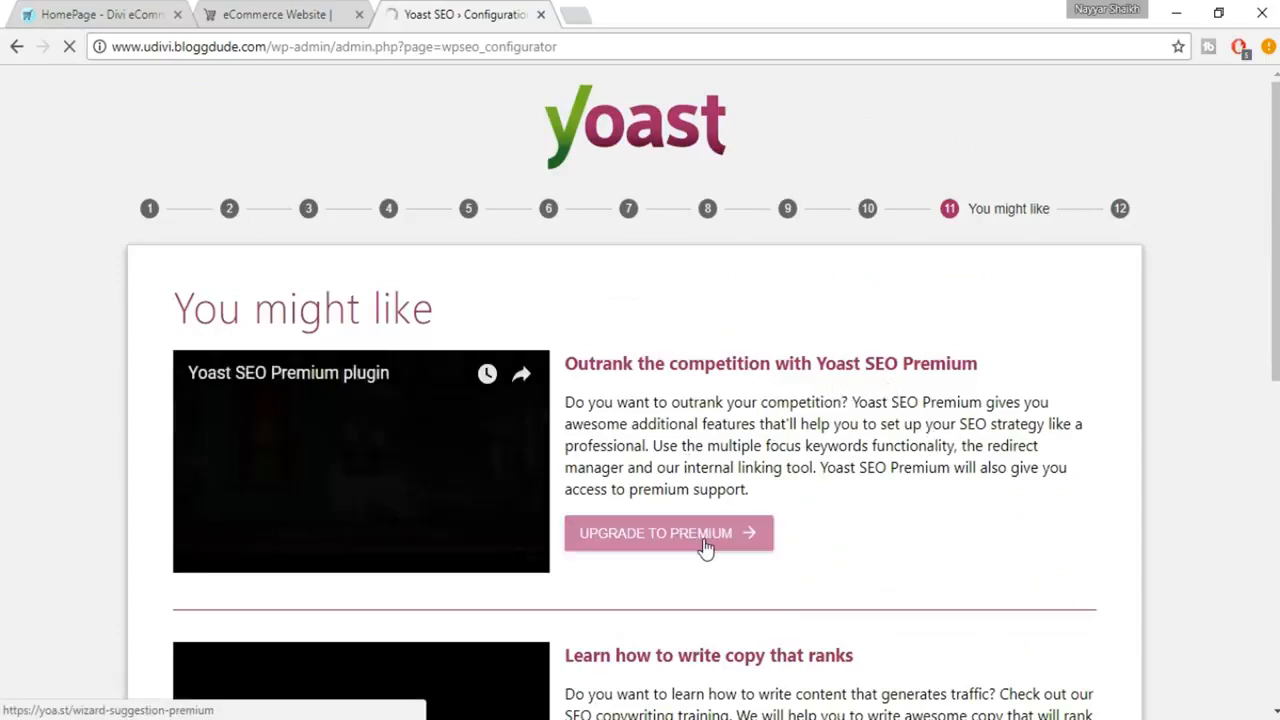
scroll(621, 487, down, 2)
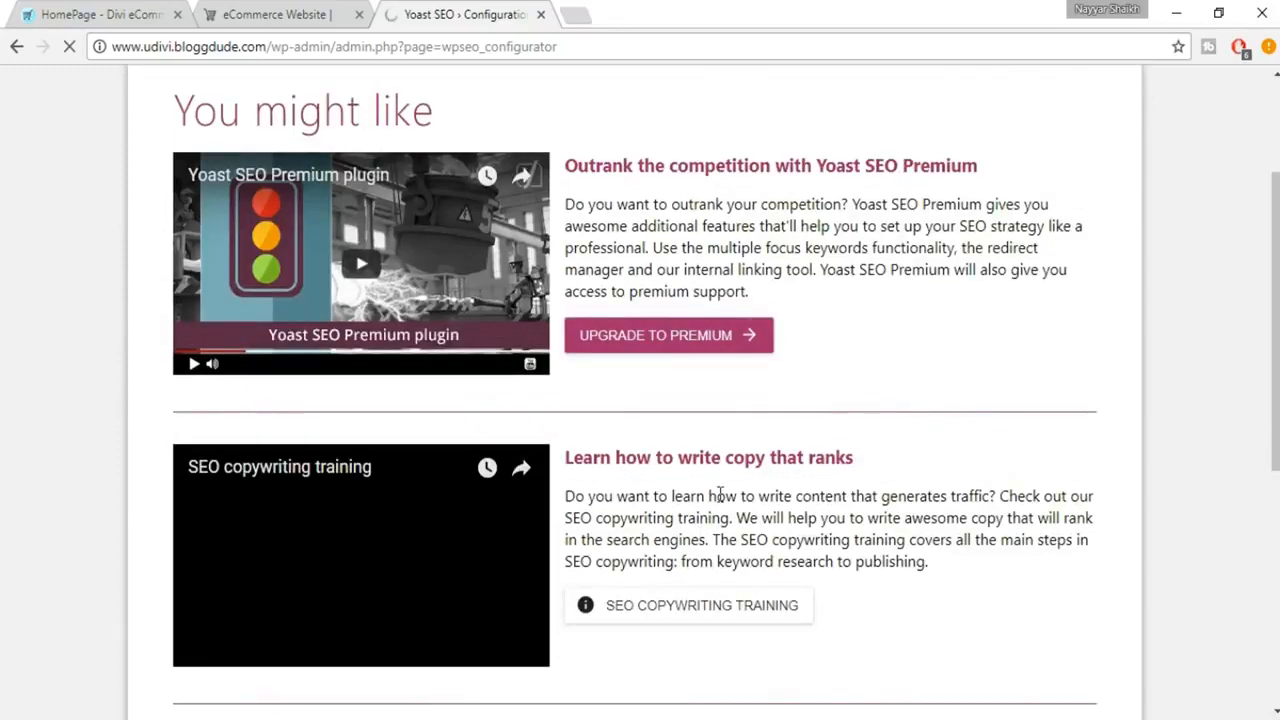
scroll(870, 488, down, 2)
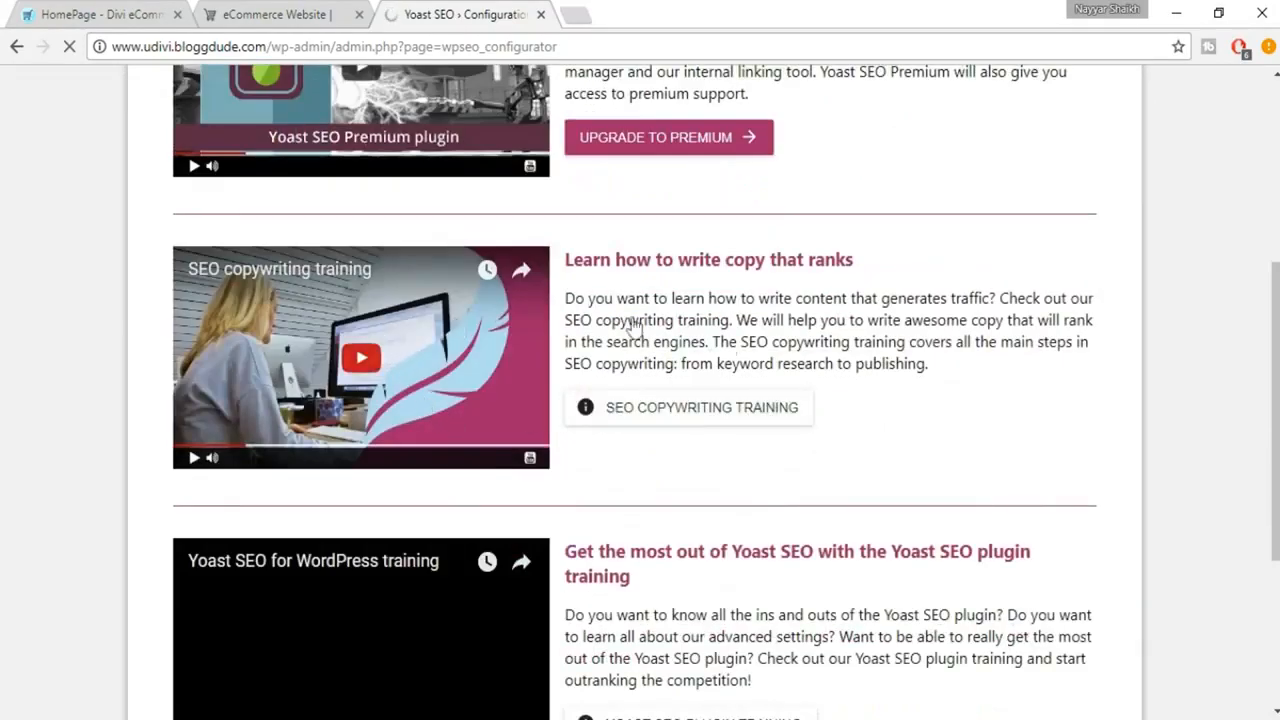
scroll(731, 354, down, 2)
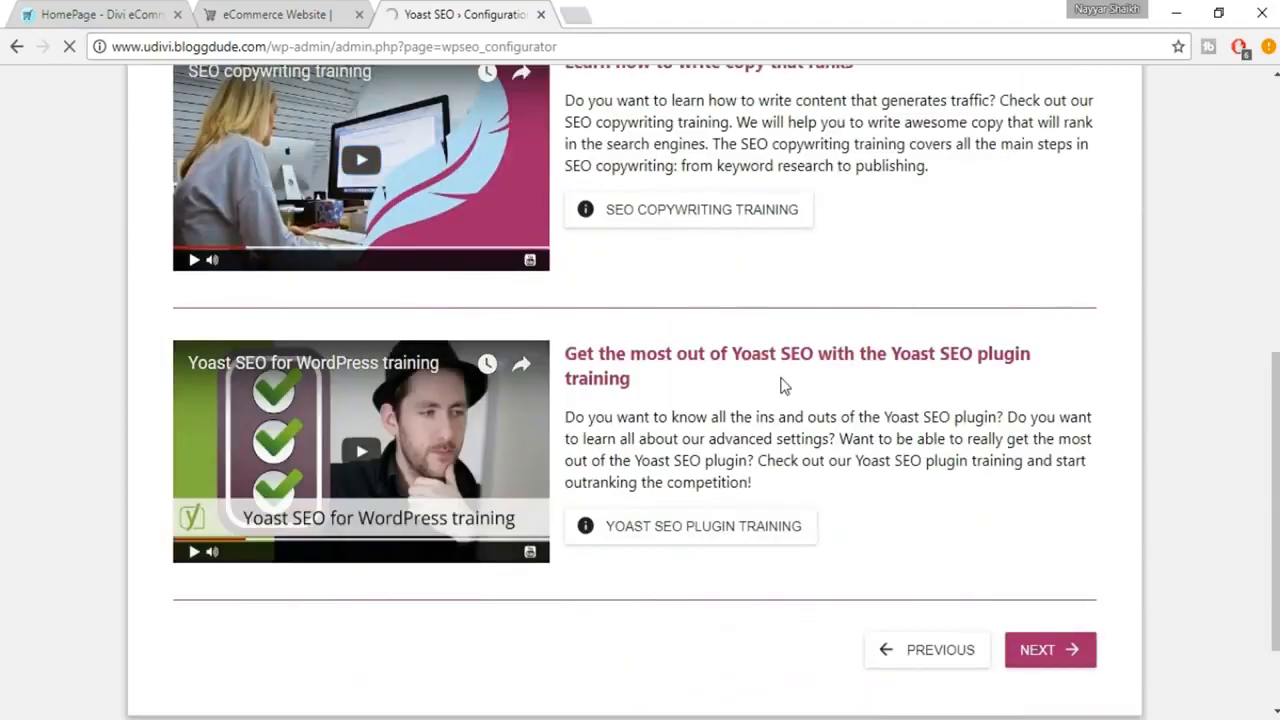
scroll(767, 380, up, 4)
scroll(866, 425, down, 5)
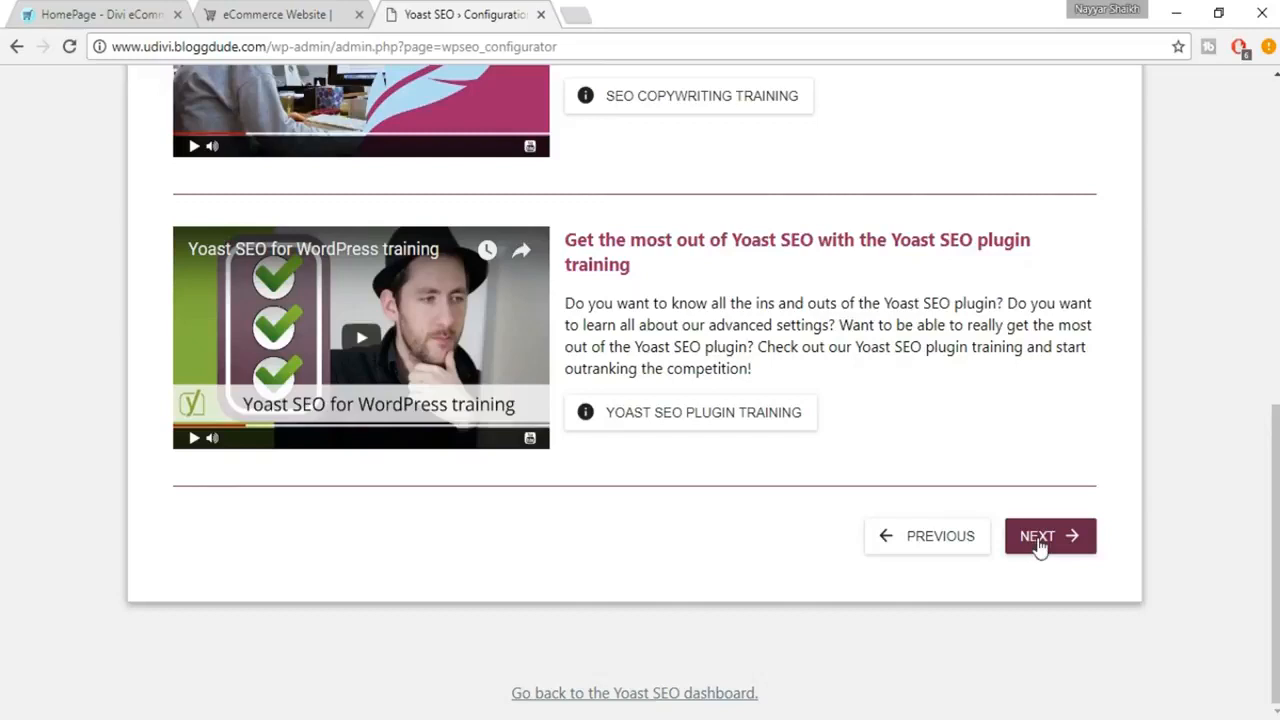
Complete and close the configuration wizard, and open the Webmaster Tools verification settings of Yoast SEO
click(1043, 540)
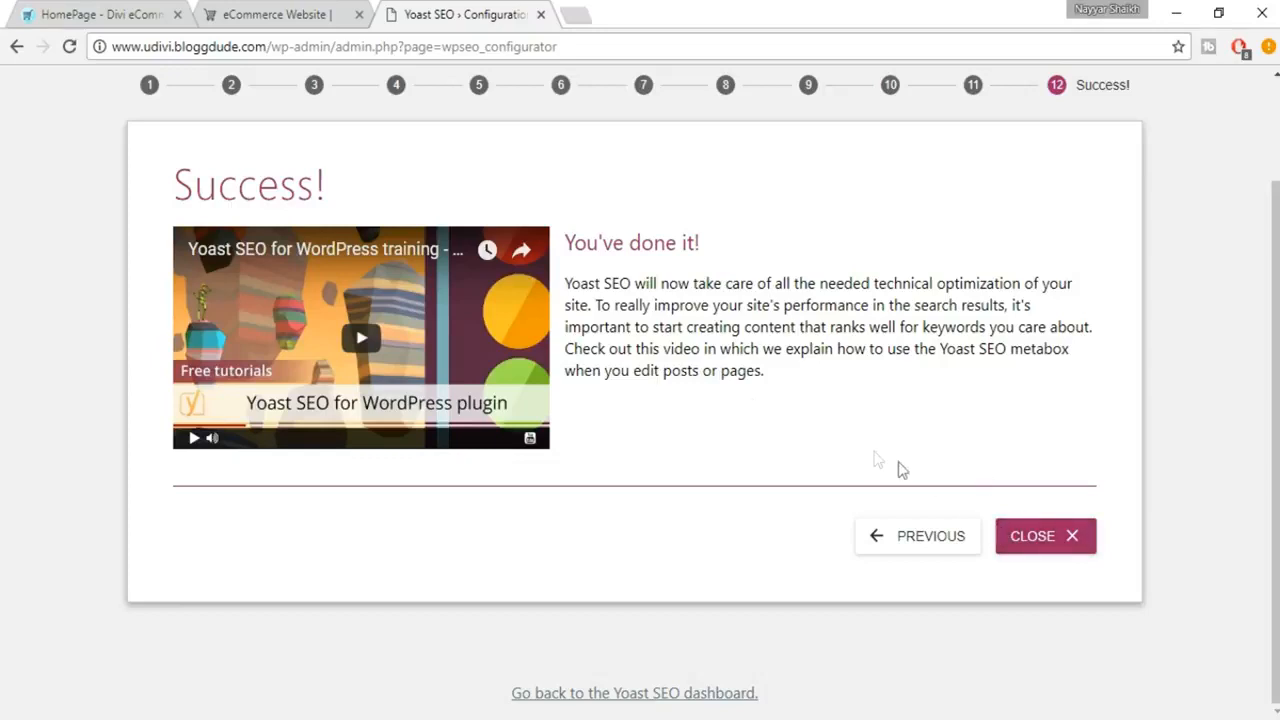
click(1002, 550)
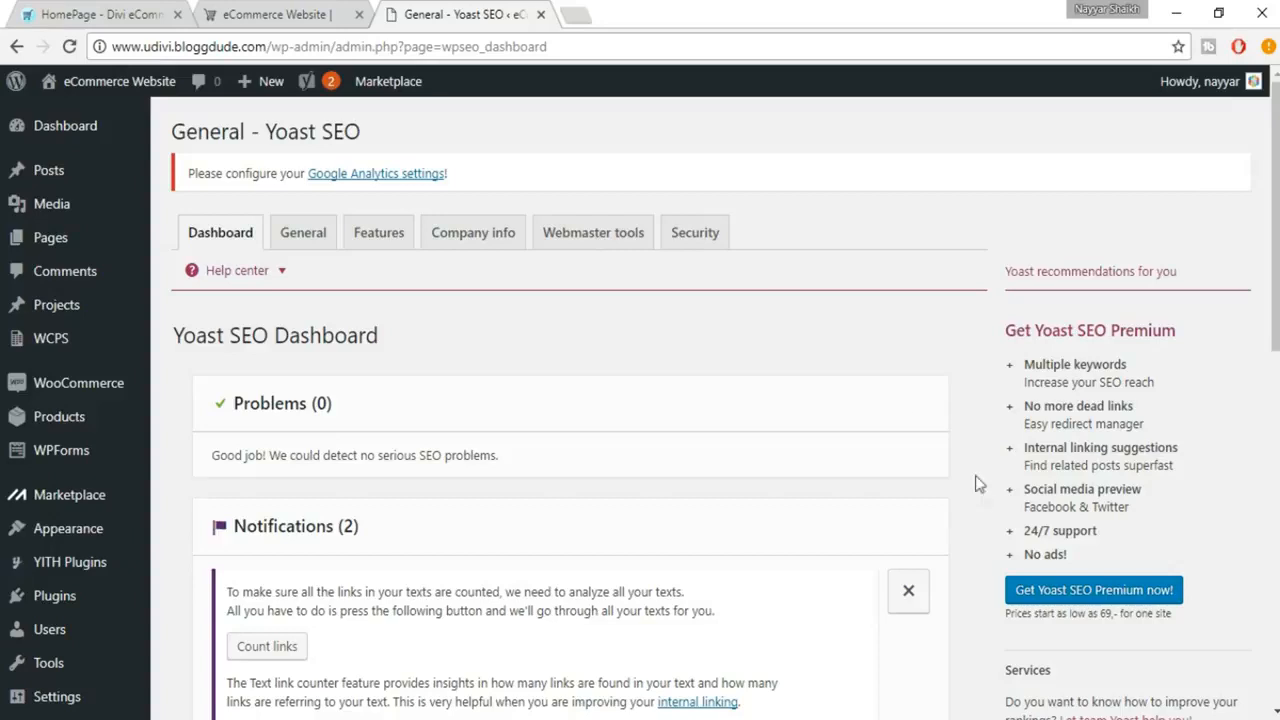
click(617, 240)
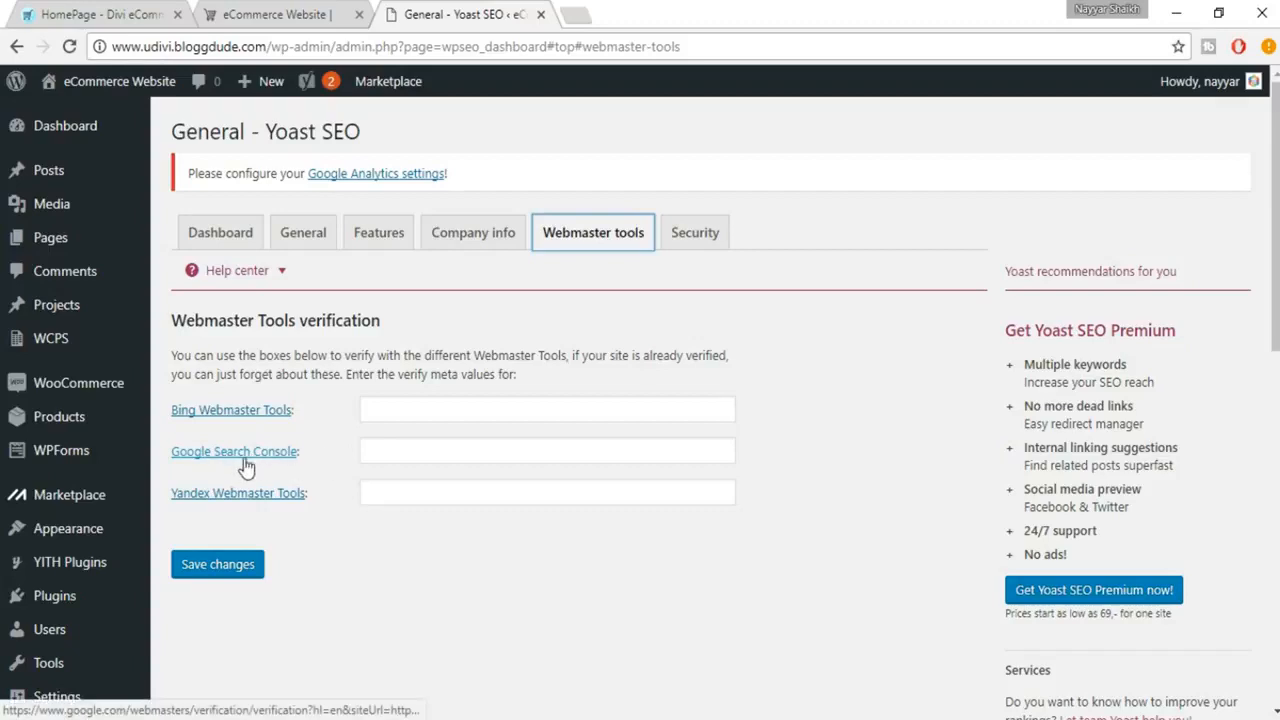
Search Google for "google console" in a new browser tab
click(566, 16)
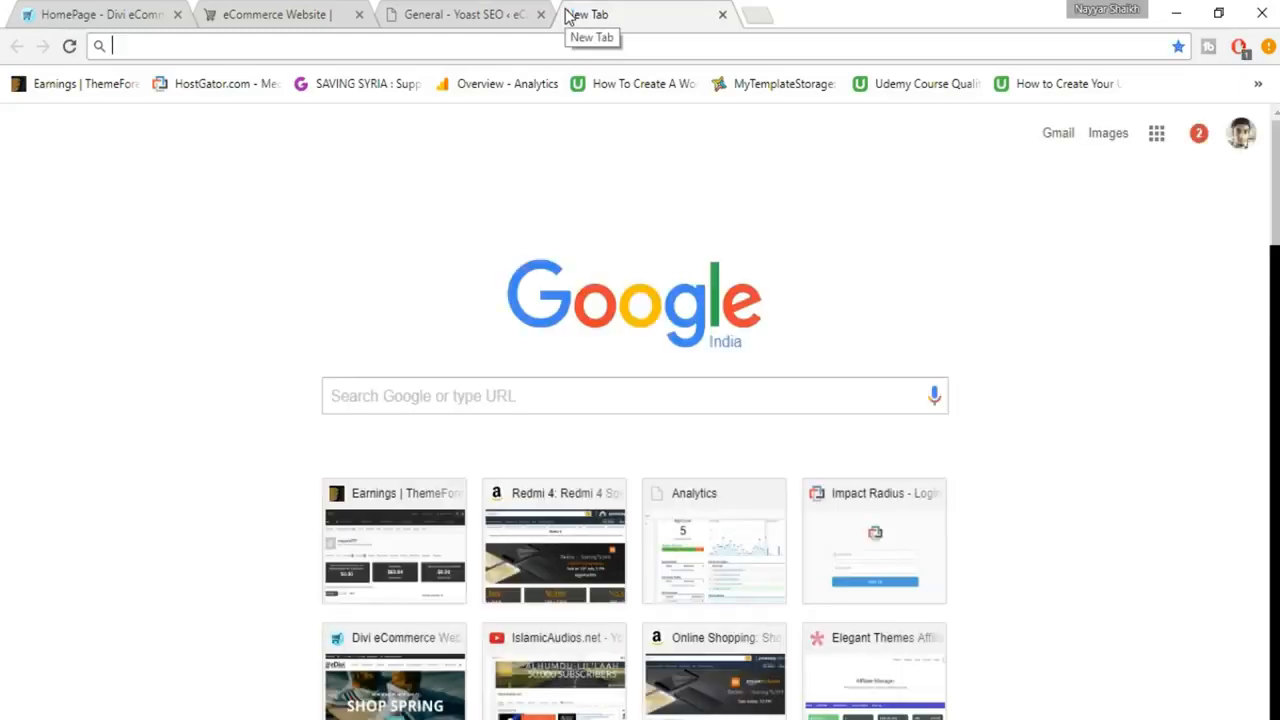
text(google )
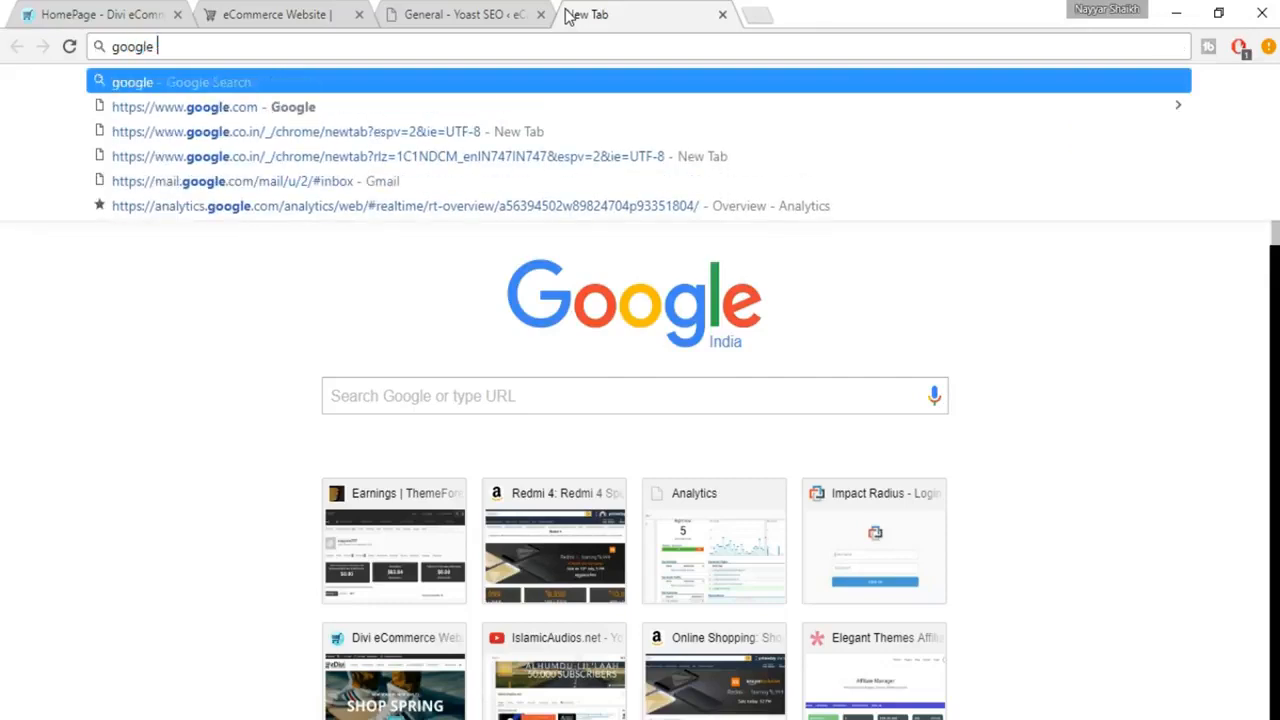
text(cons)
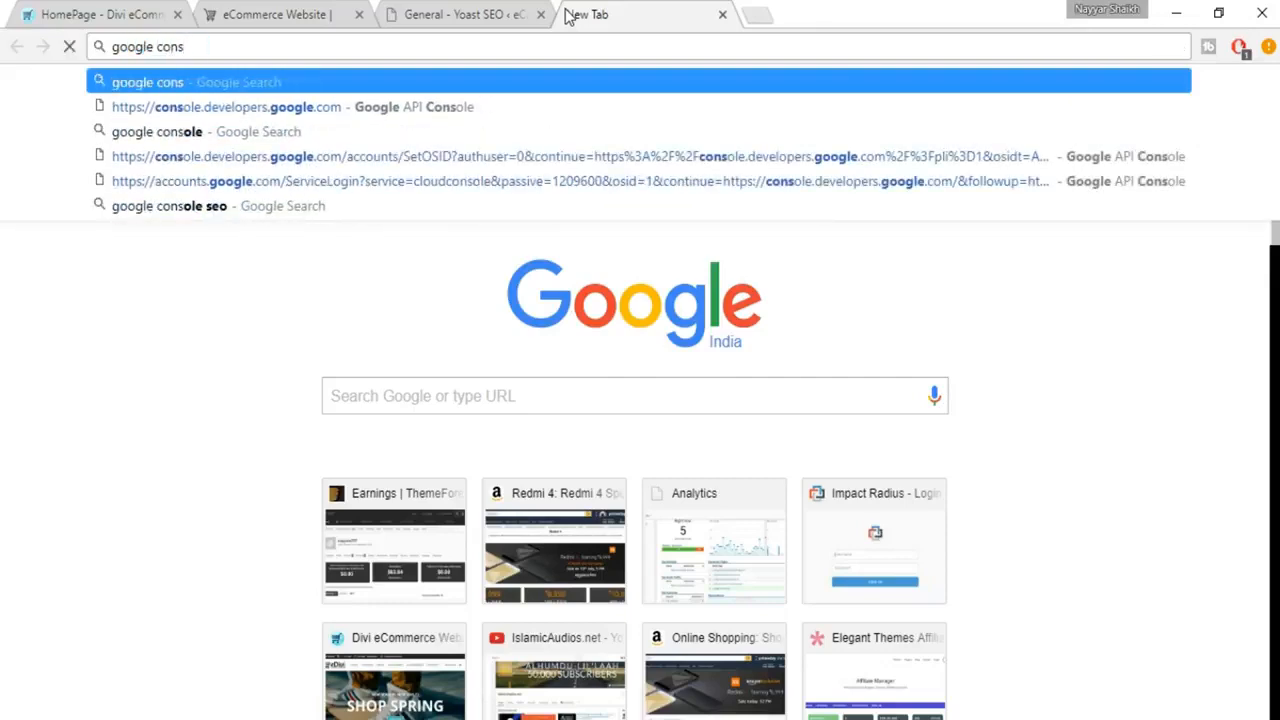
key(Down)
key(Down)
key(Down)
key(Up)
key(Return)
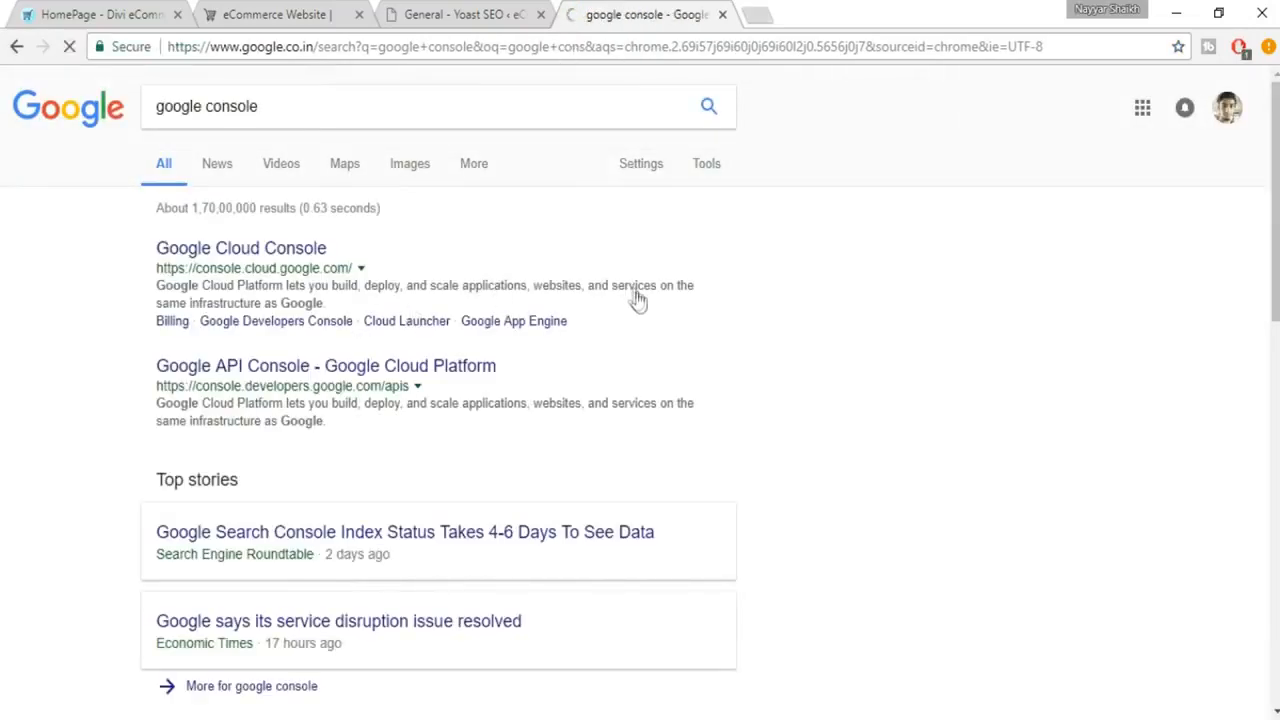
Refine the Google search to "google search console" and open the Search Console home page
click(209, 105)
text(sear)
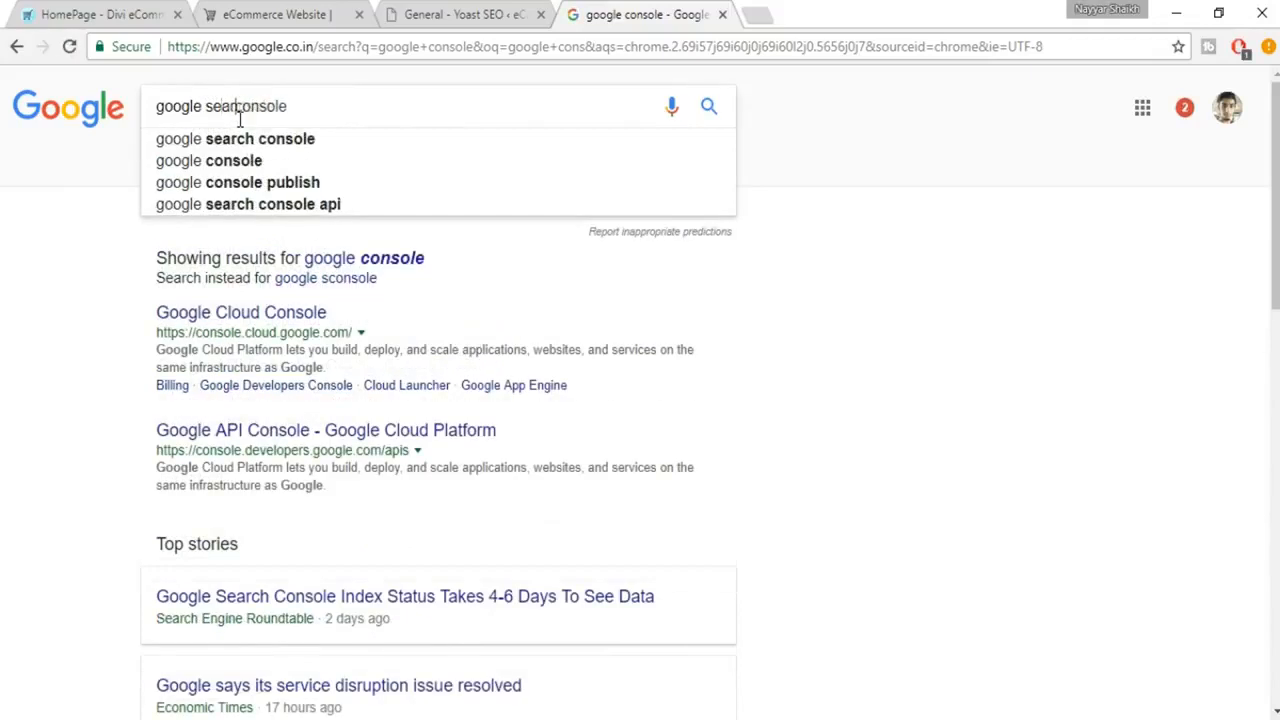
text(ch c)
key(Return)
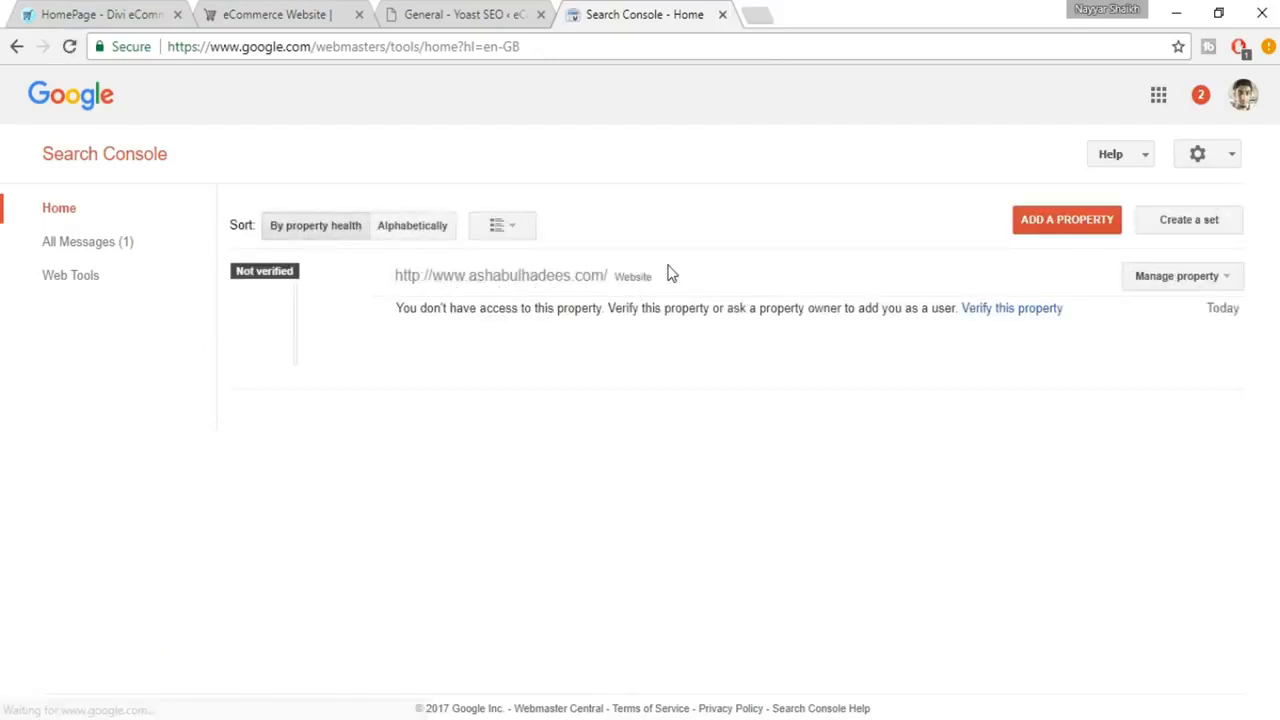
click(1046, 233)
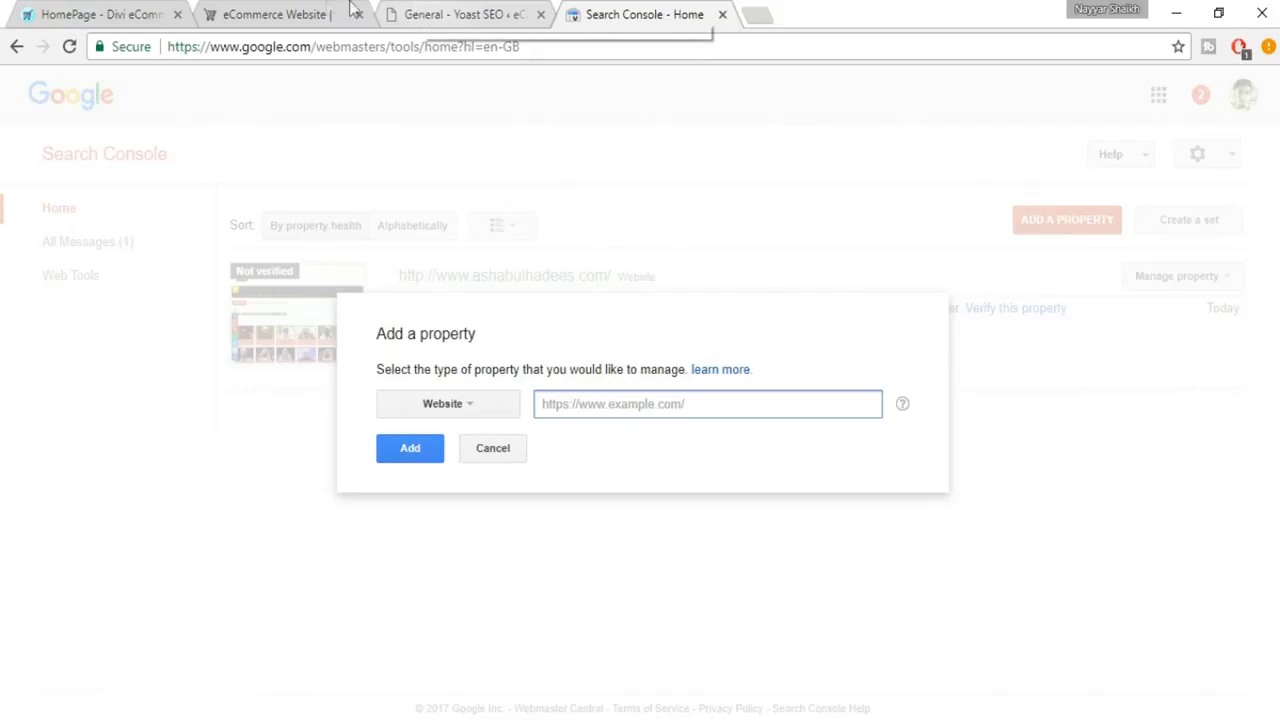
click(290, 14)
click(344, 46)
key(ctrl+c)
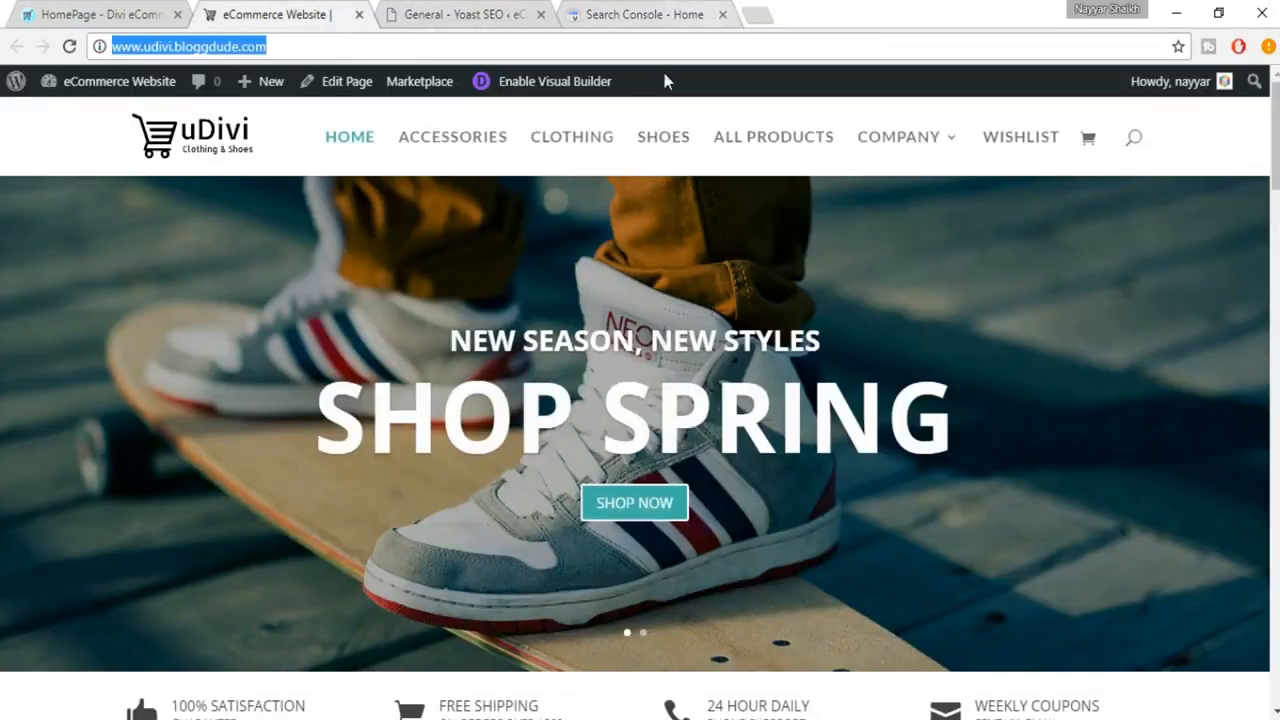
click(645, 14)
key(ctrl+v)
click(412, 456)
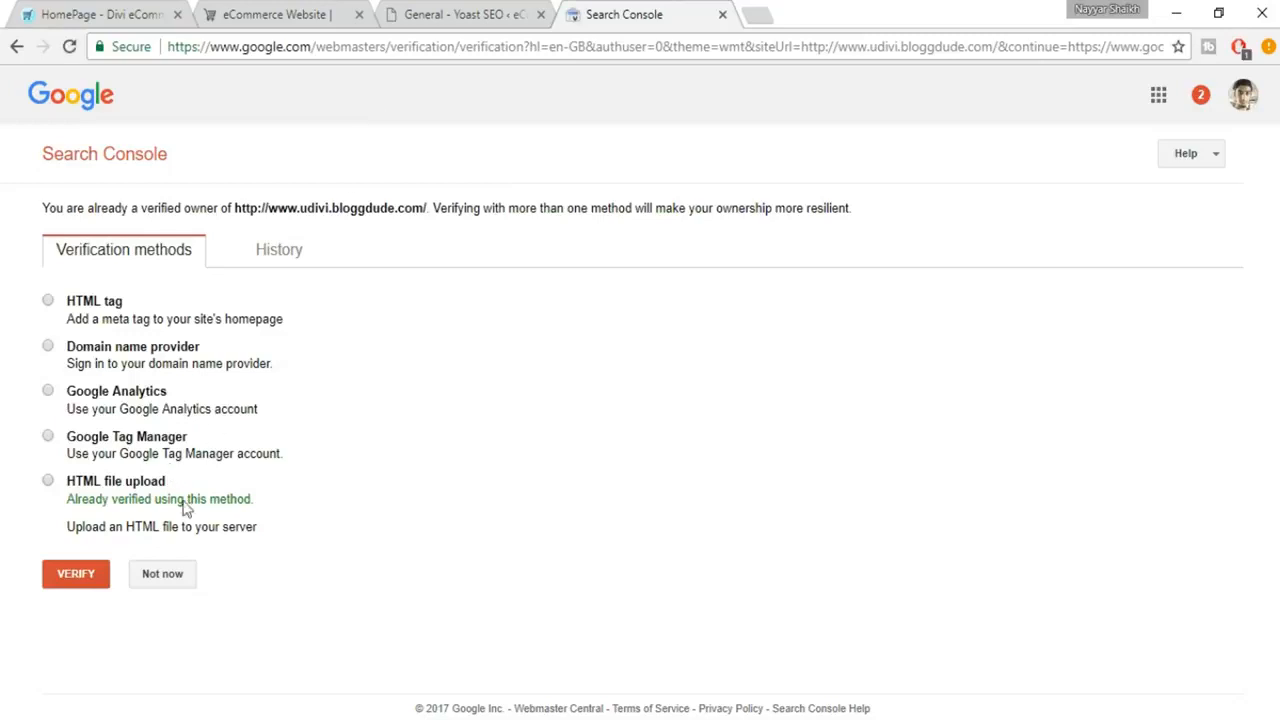
Check the Google Search Console field in Yoast SEO and choose the HTML tag verification method in Search Console
key(ctrl+shift+Tab)
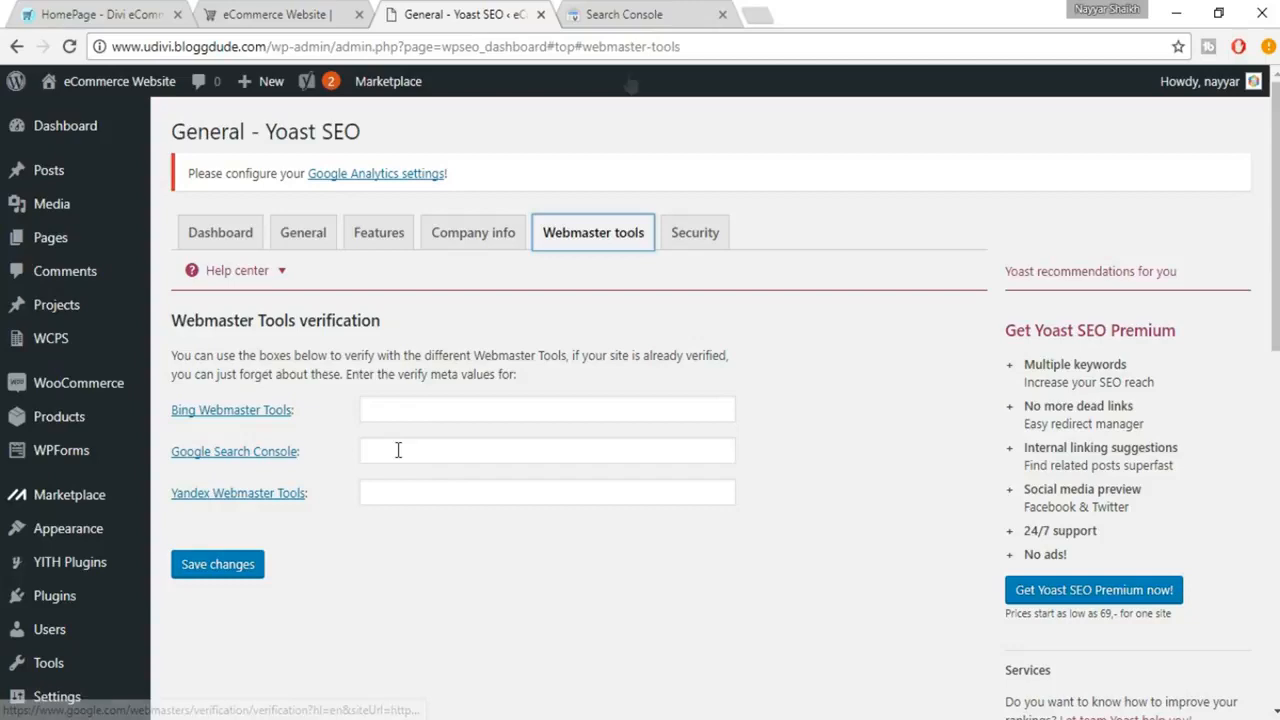
key(ctrl+Tab)
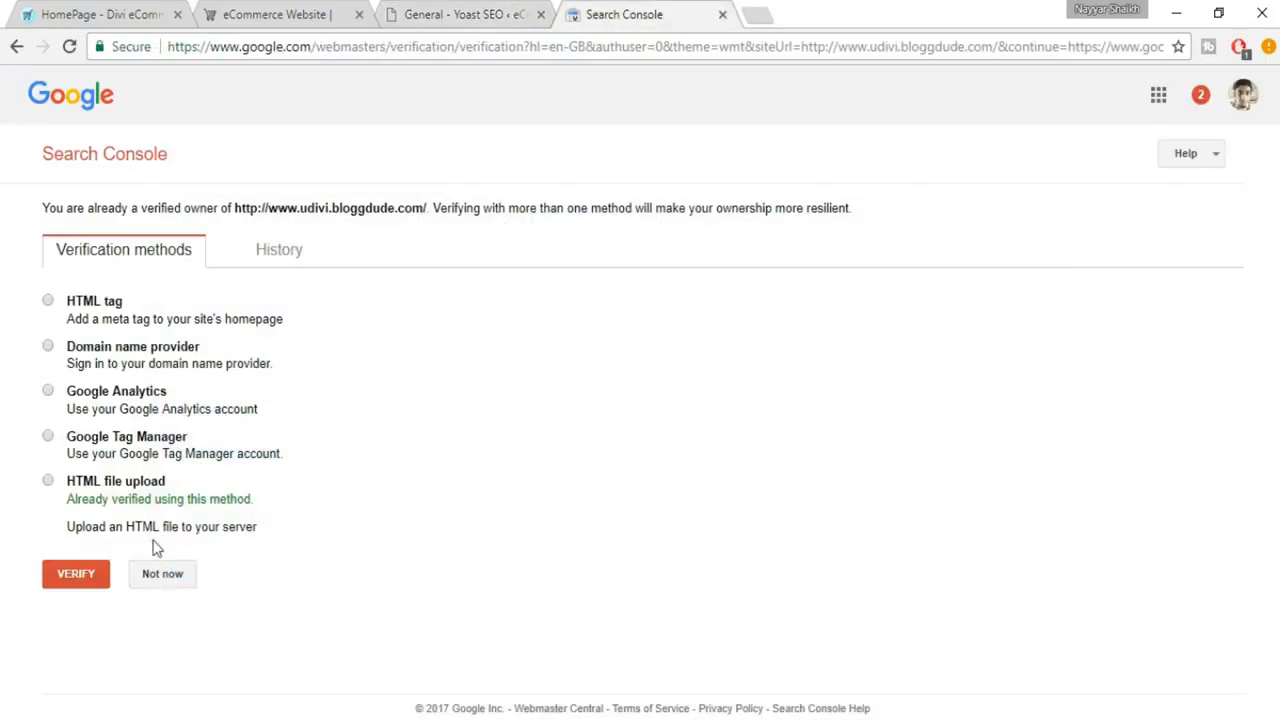
click(104, 310)
double_click(104, 308)
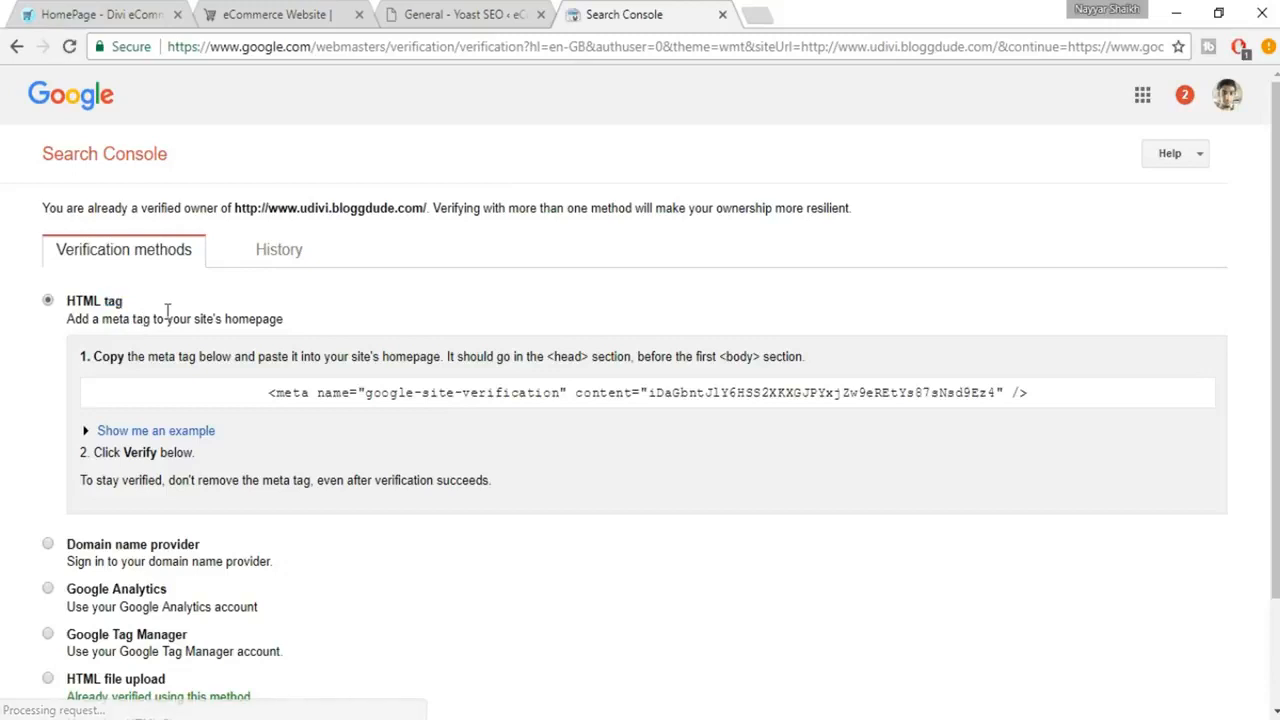
Try to select only the content value within the HTML verification meta tag
click(667, 392)
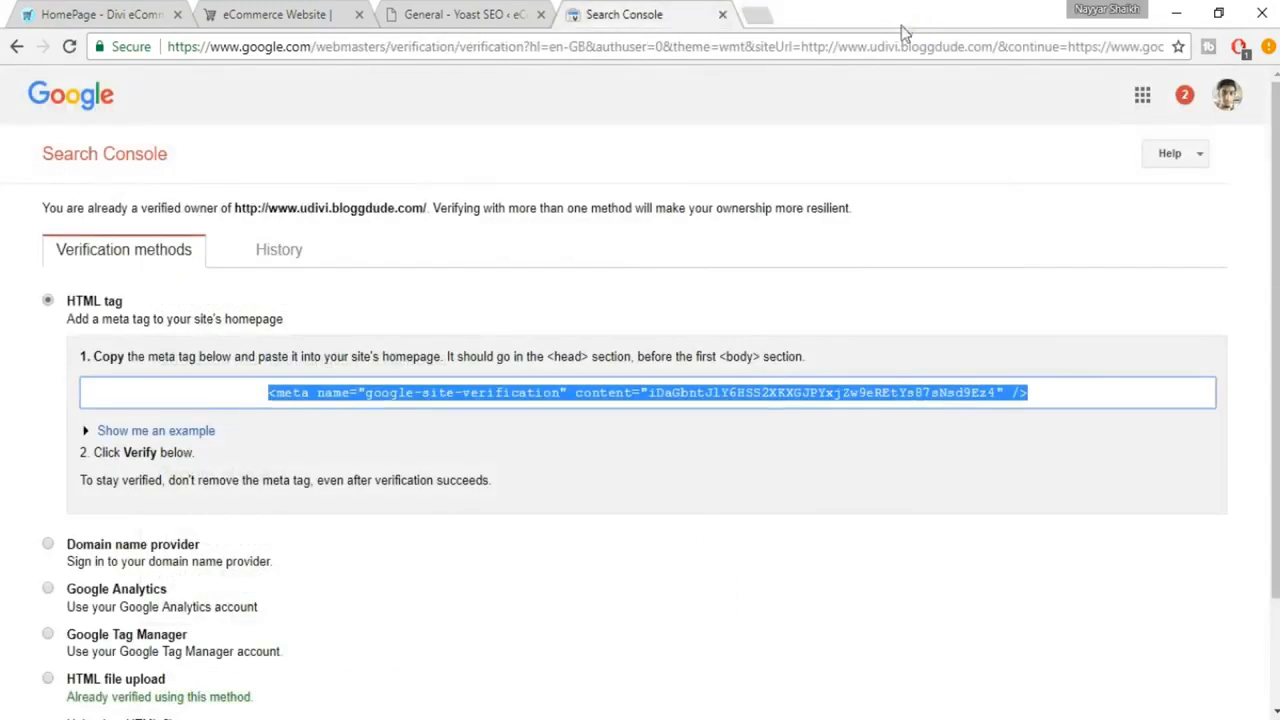
click(650, 399)
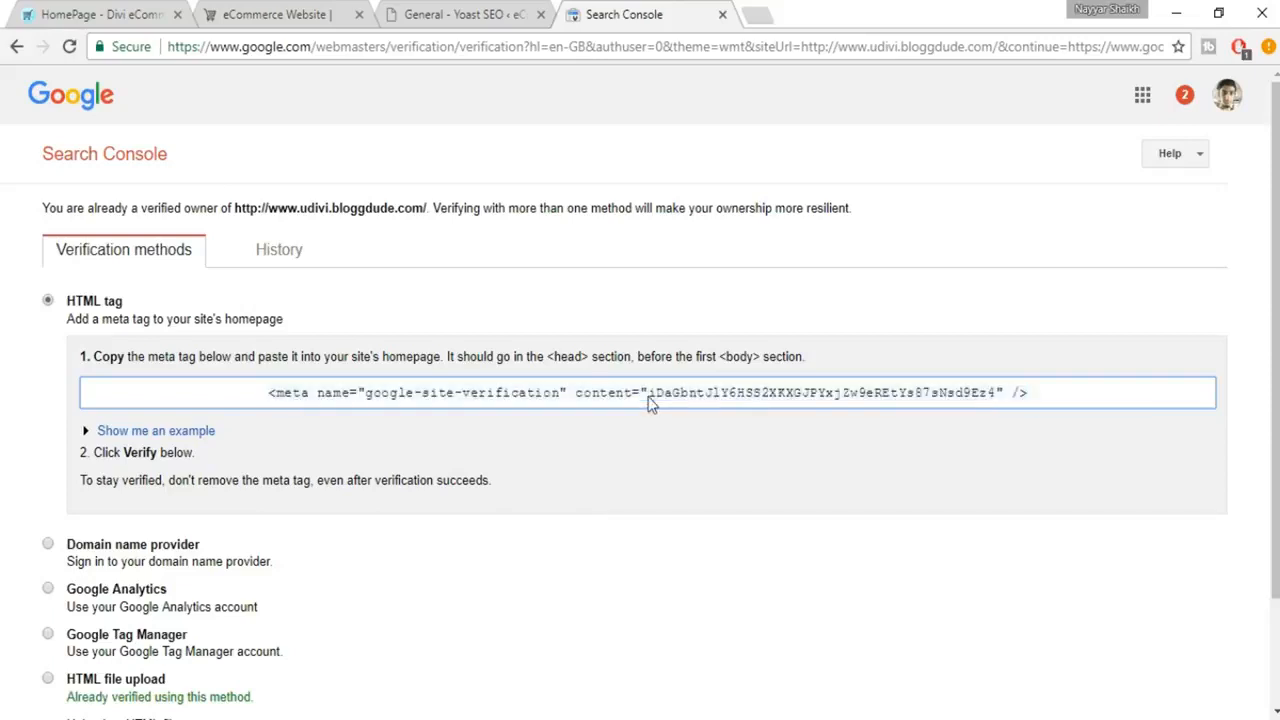
drag(650, 393, 1001, 400)
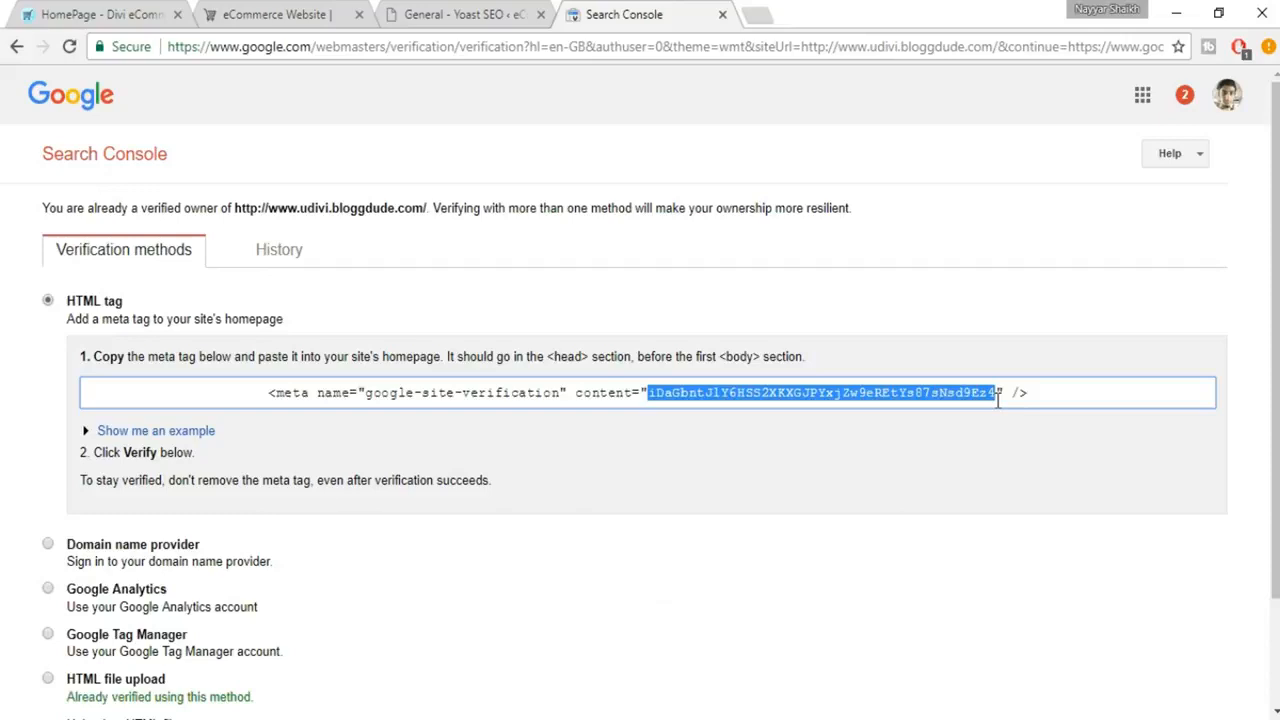
key(ctrl+a)
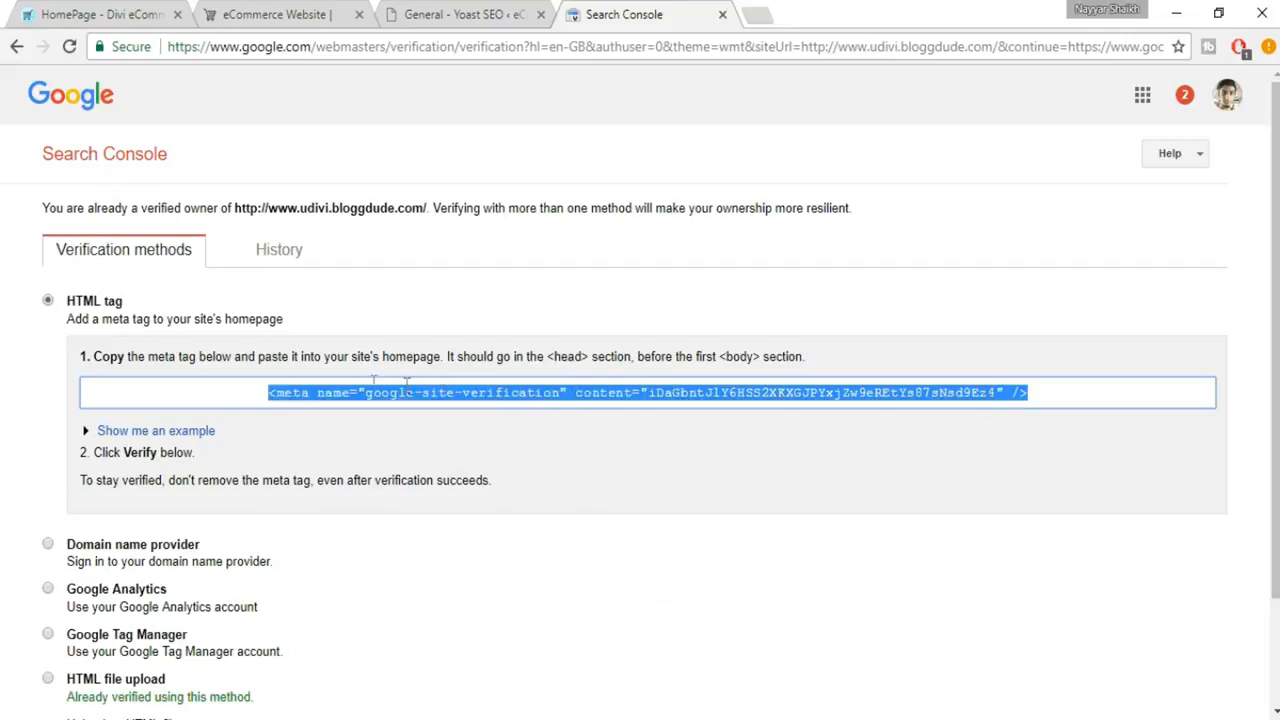
Copy the full verification meta tag into a new browser tab's address bar and copy only its verification code there
click(838, 405)
key(ctrl+a)
click(756, 15)
key(ctrl+v)
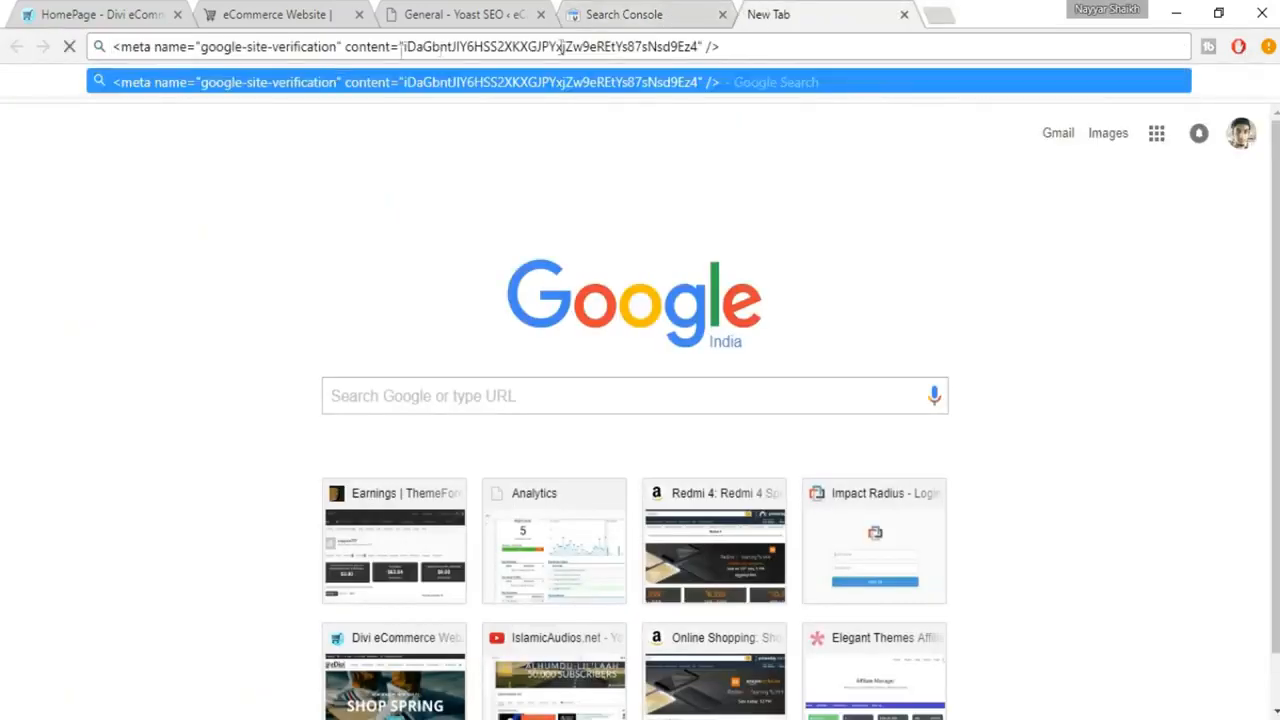
drag(404, 47, 697, 51)
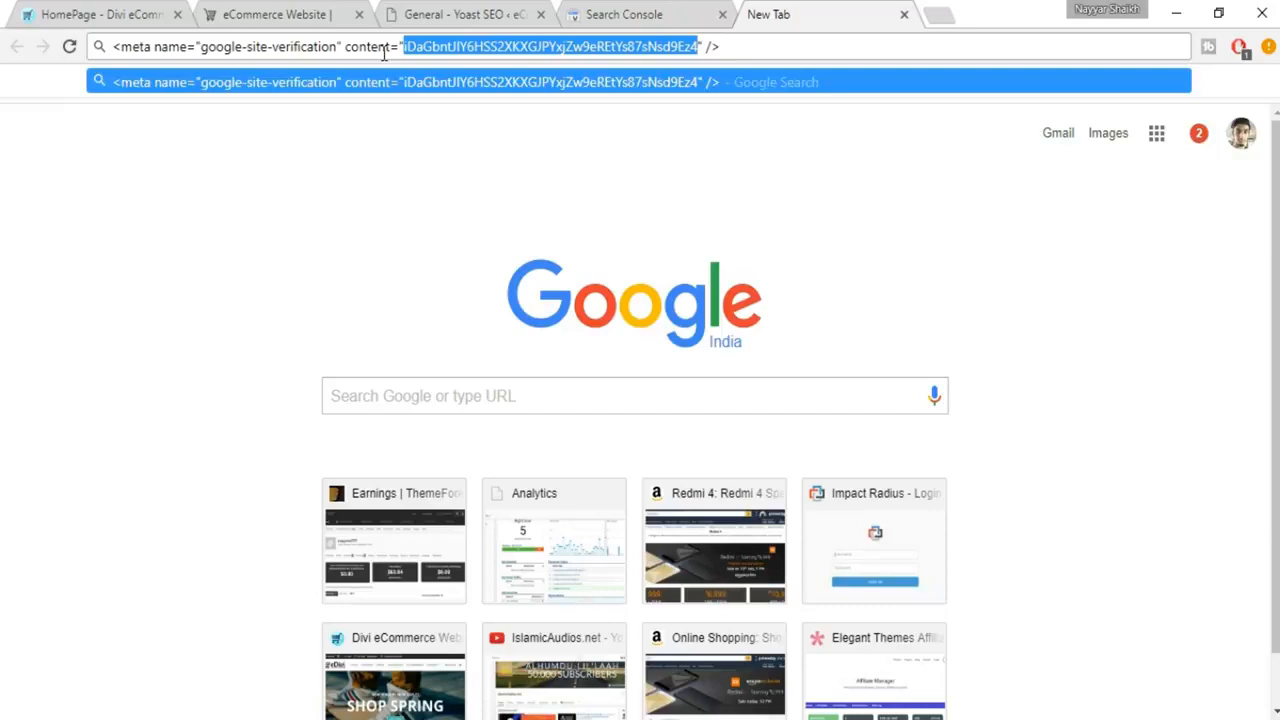
Paste the verification code into Yoast SEO's Google Search Console field and save the changes
click(648, 14)
click(516, 10)
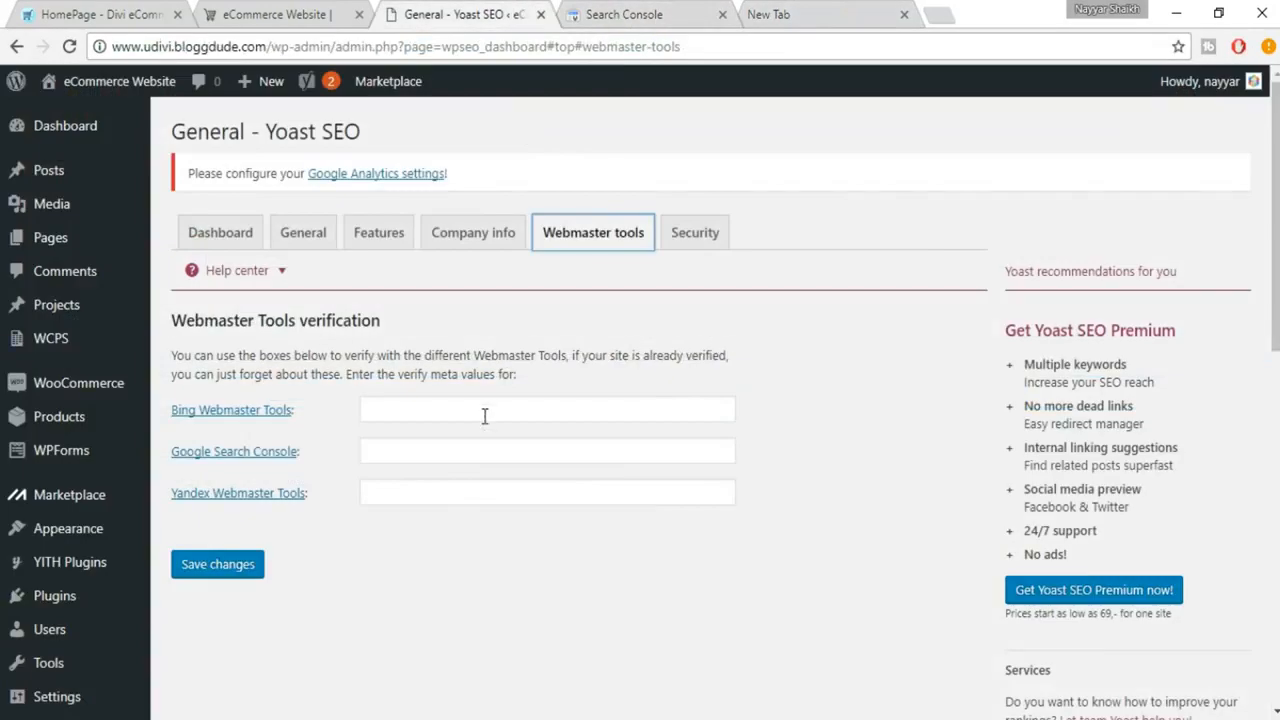
click(470, 453)
key(ctrl+v)
click(250, 575)
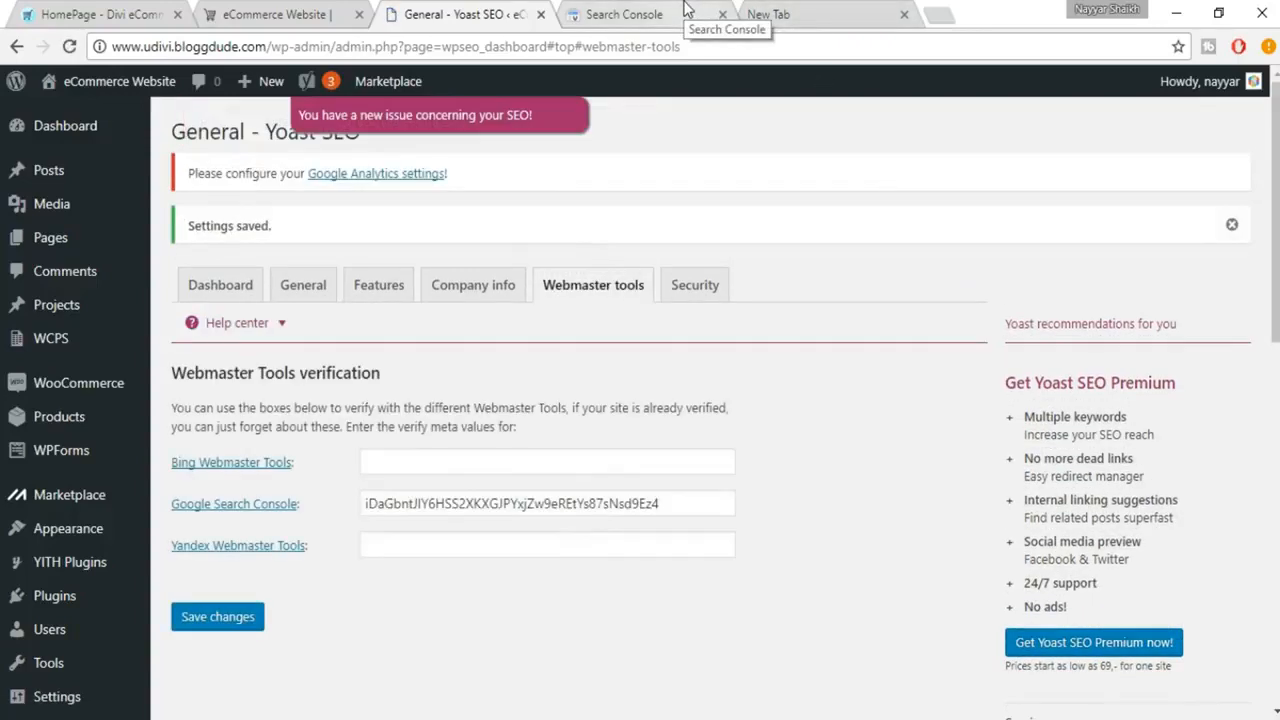
Verify ownership of the site in Search Console with the HTML tag and review the verification result
click(686, 10)
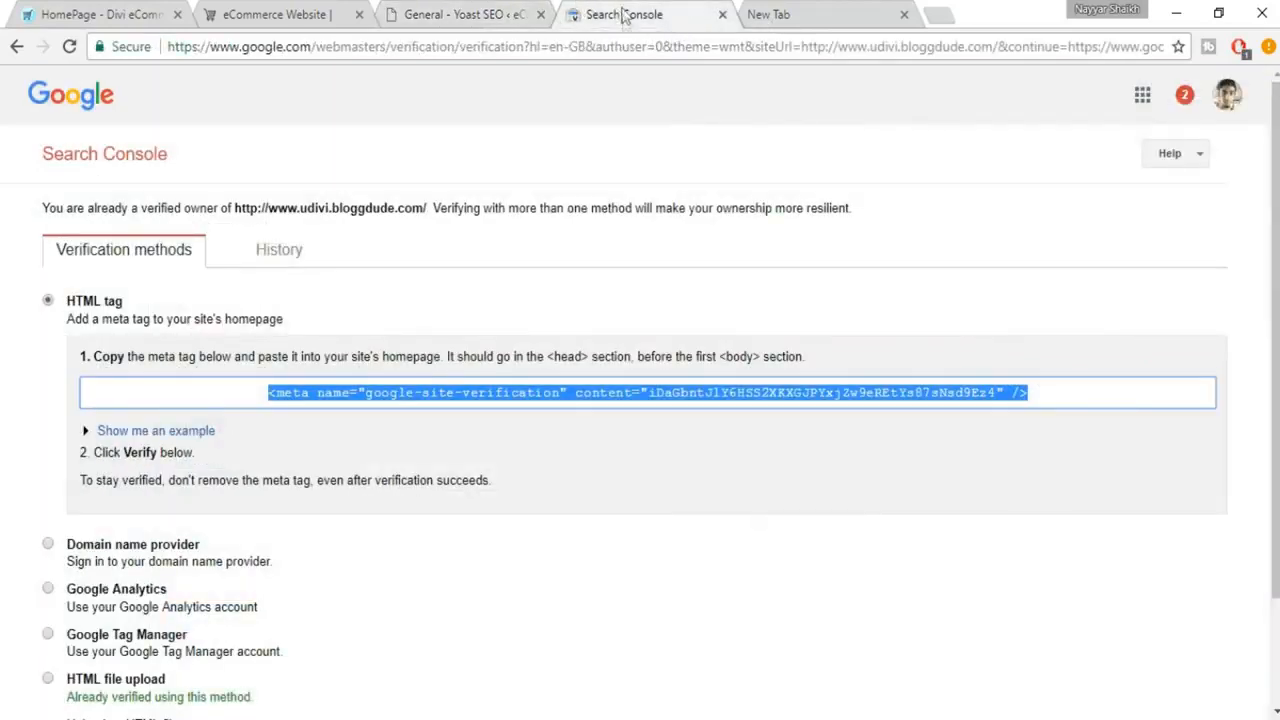
scroll(757, 121, down, 2)
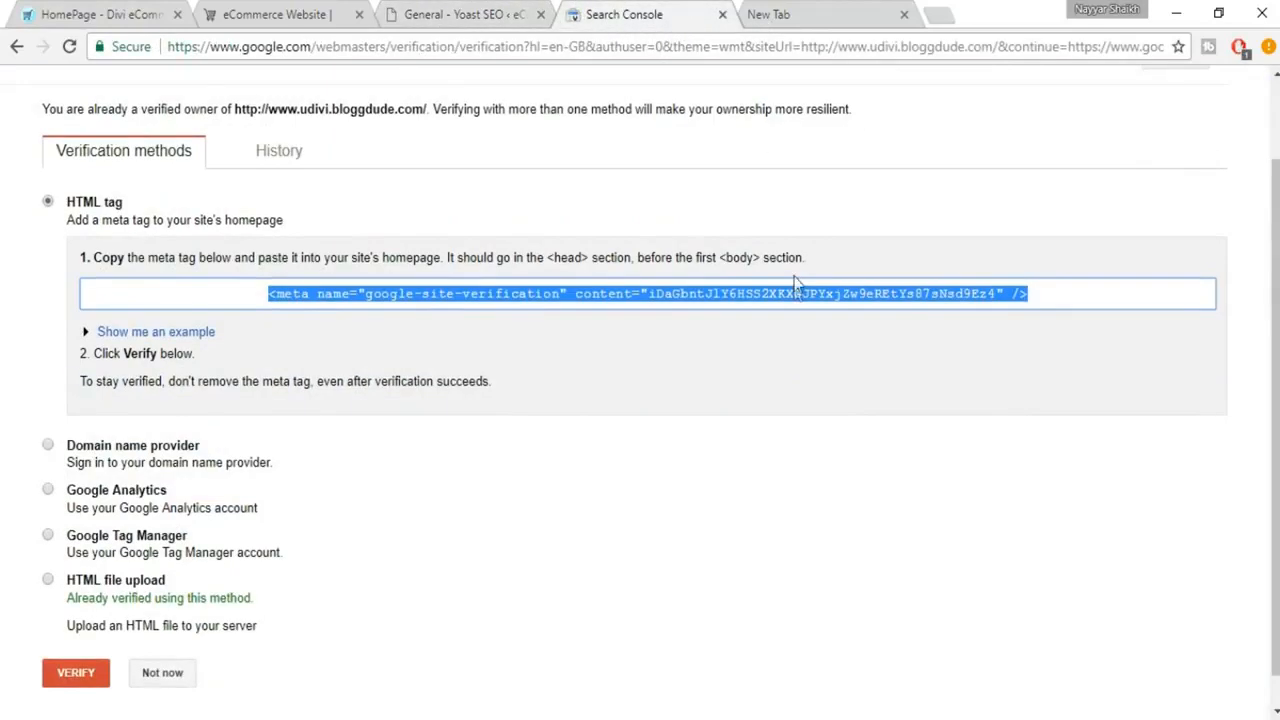
click(73, 652)
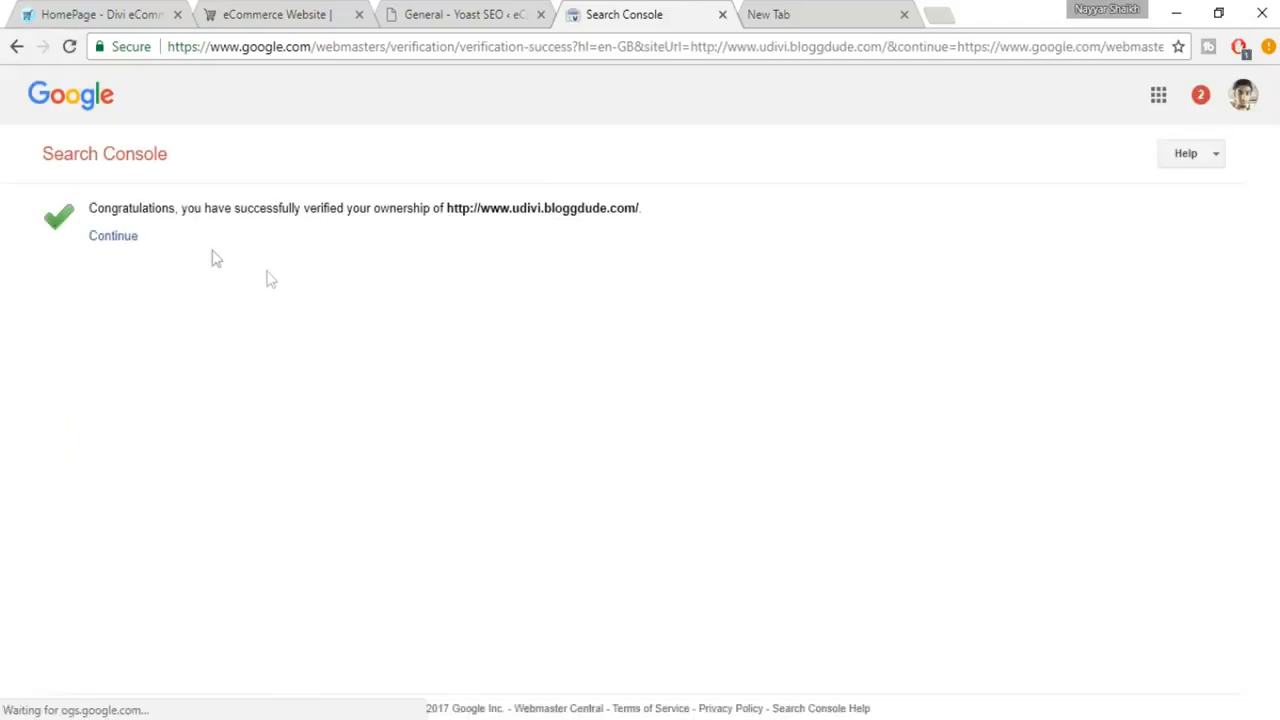
drag(92, 207, 691, 219)
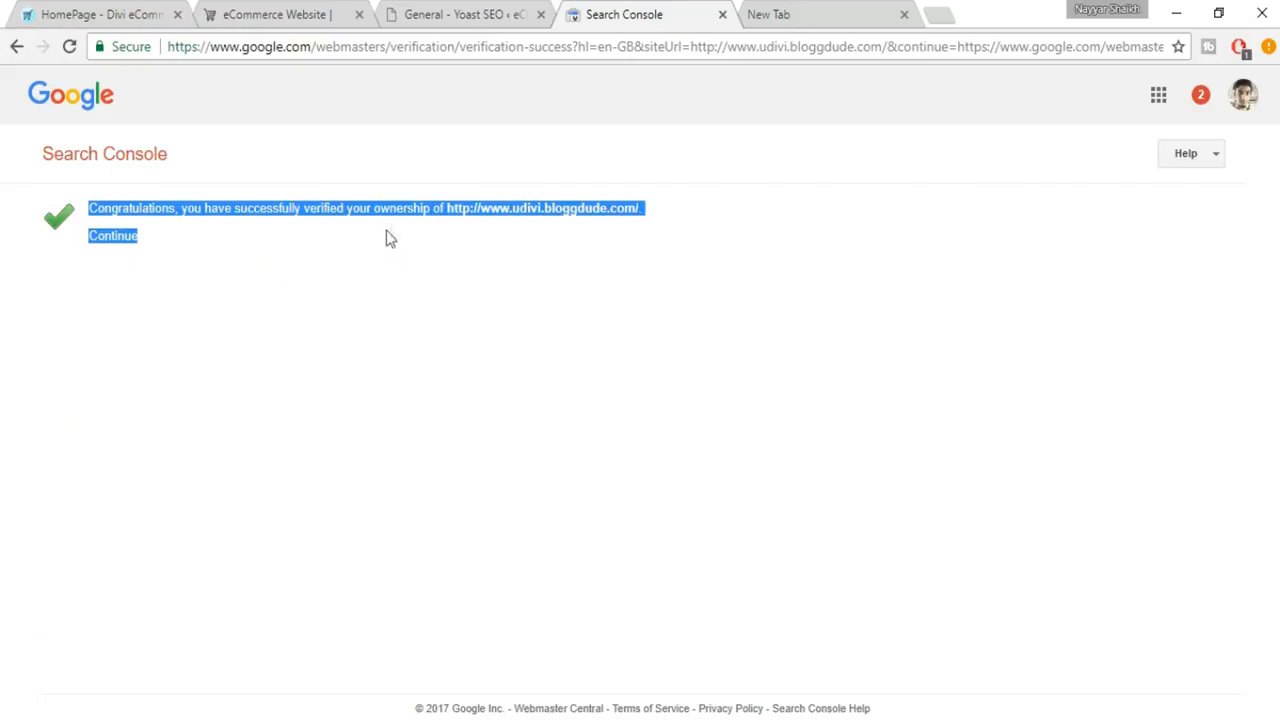
click(490, 226)
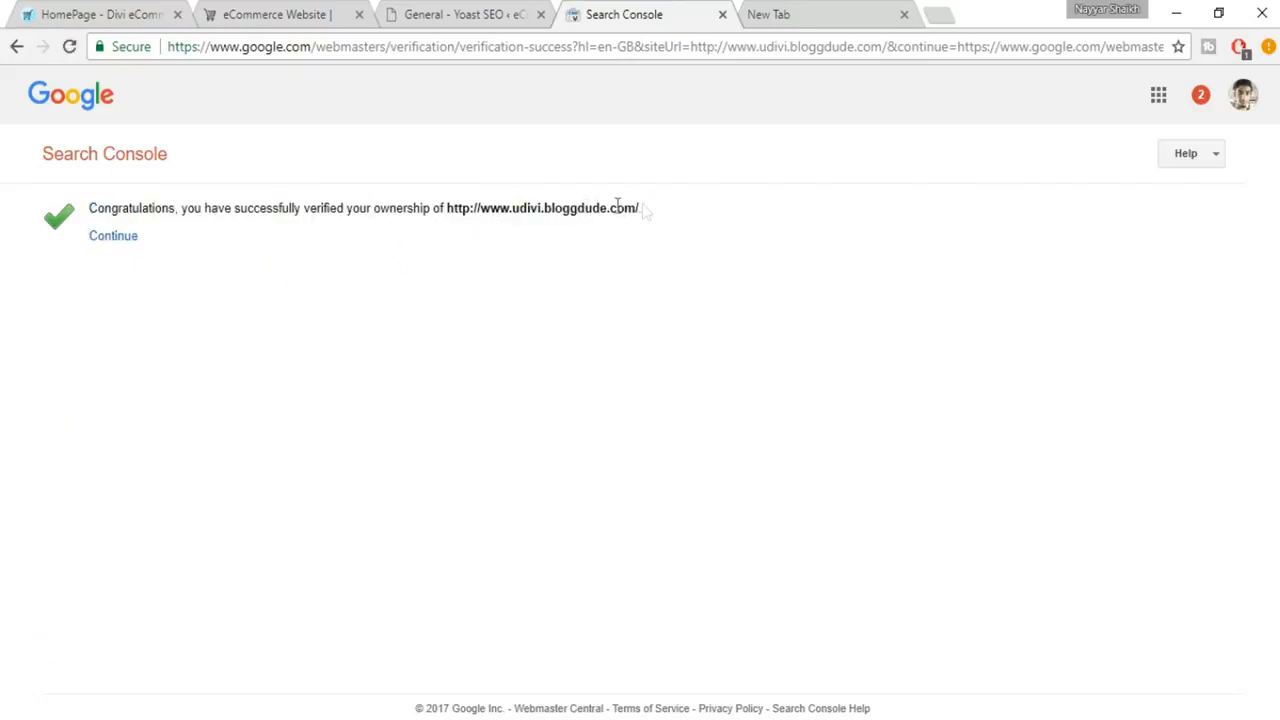
drag(660, 216, 466, 206)
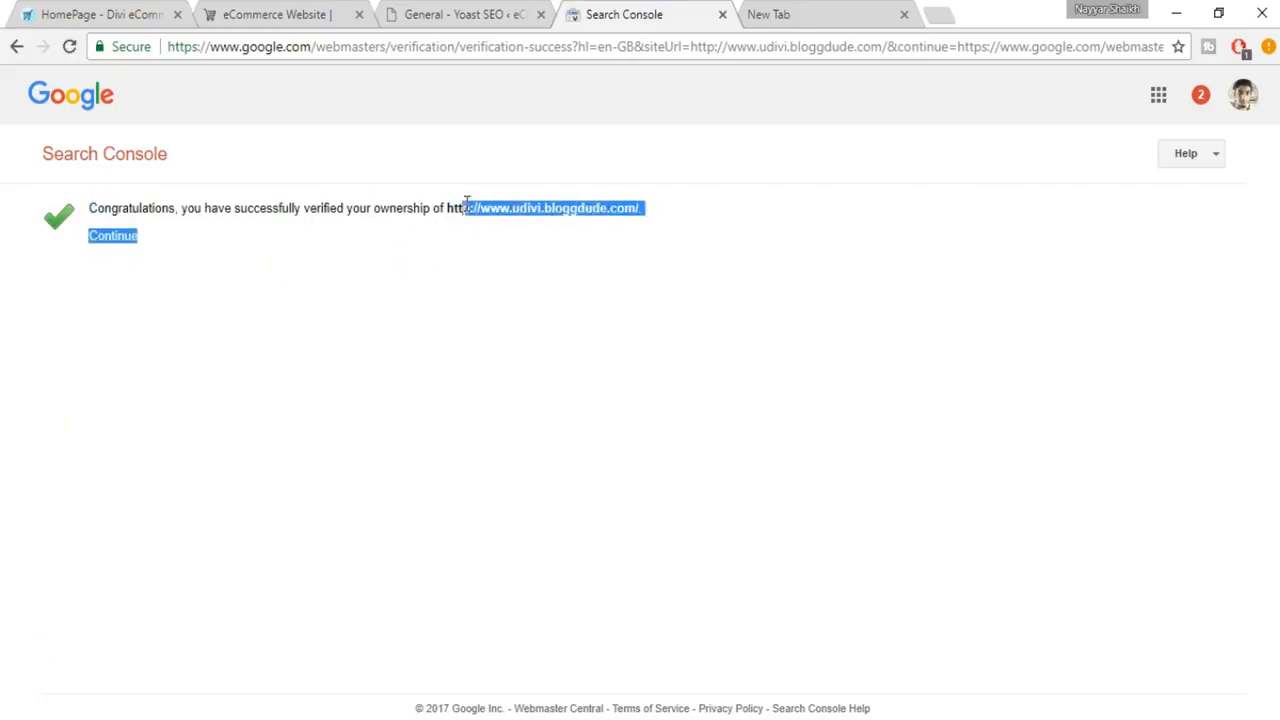
click(475, 216)
Return to the WordPress admin, list all products and open Men's Blue Short Sleeve for editing
click(456, 8)
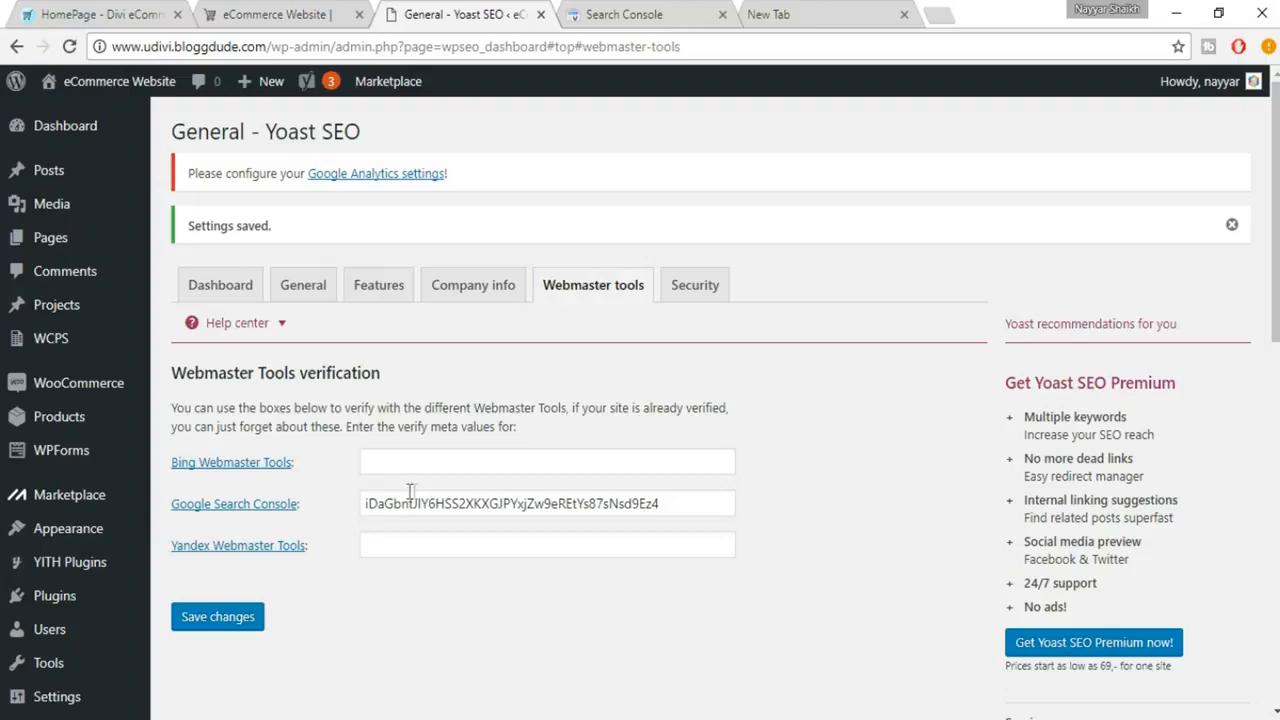
mouse_move(108, 416)
mouse_move(117, 472)
mouse_move(58, 424)
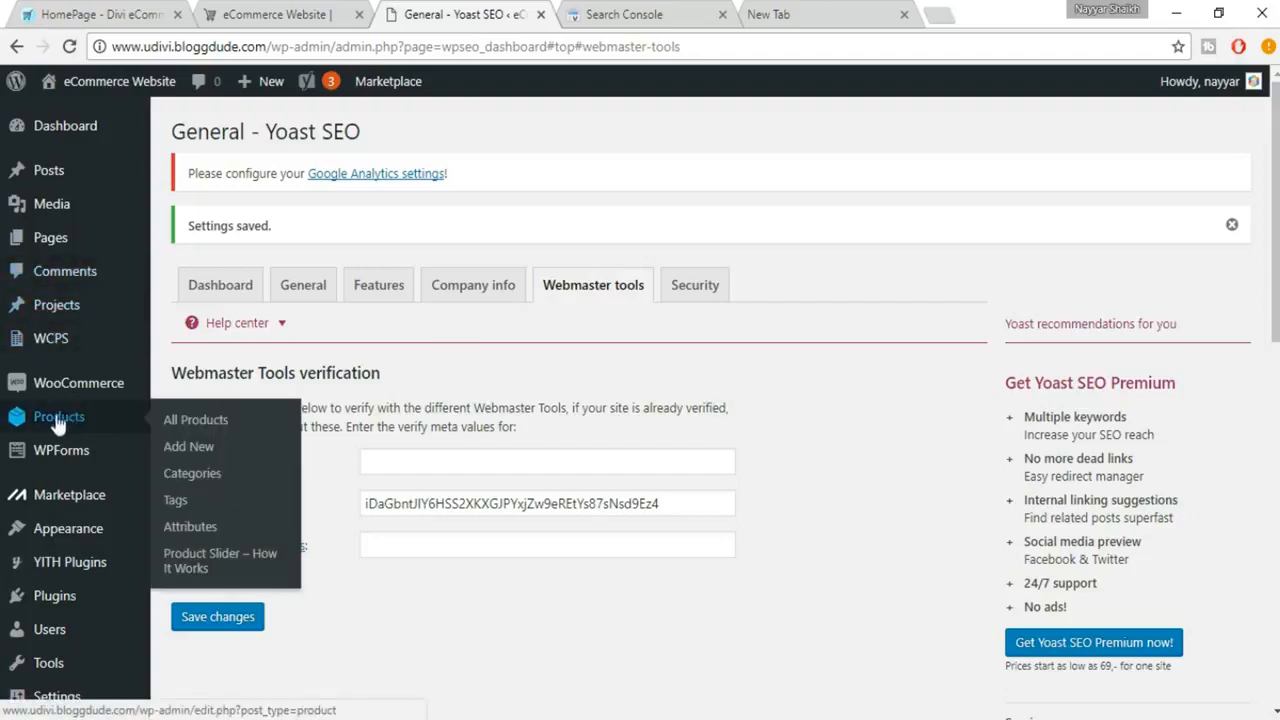
click(218, 426)
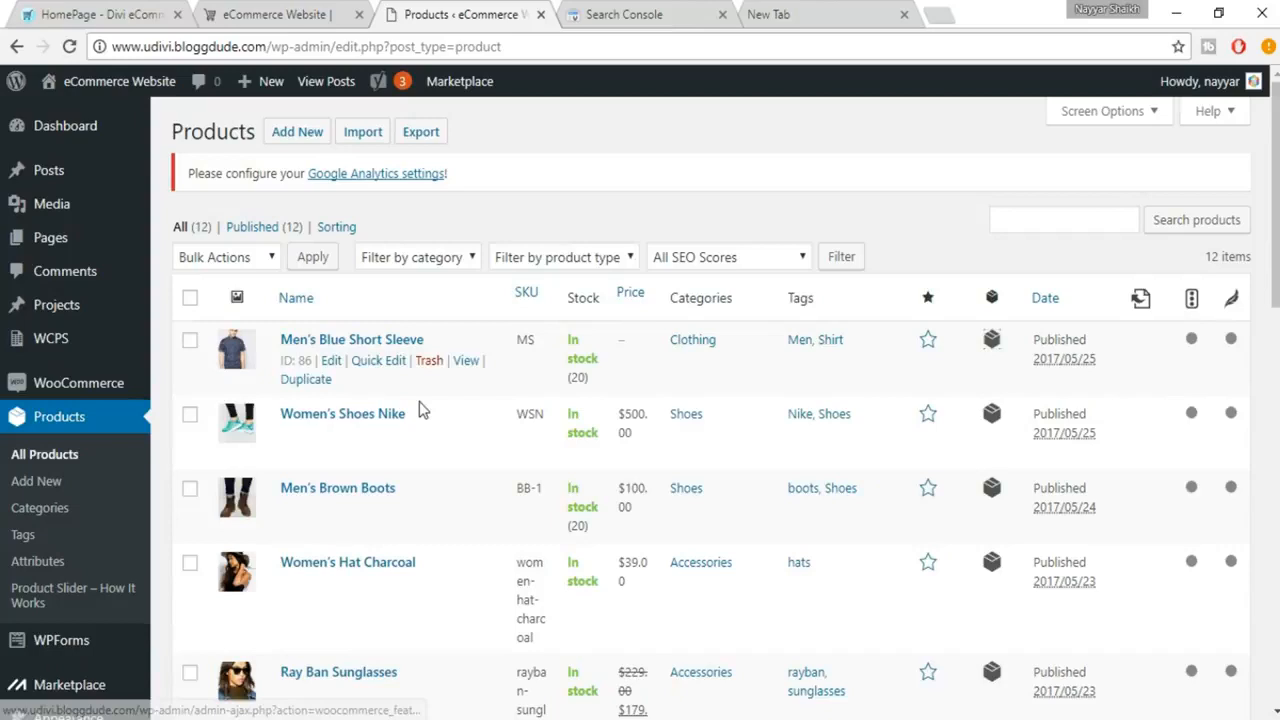
click(331, 362)
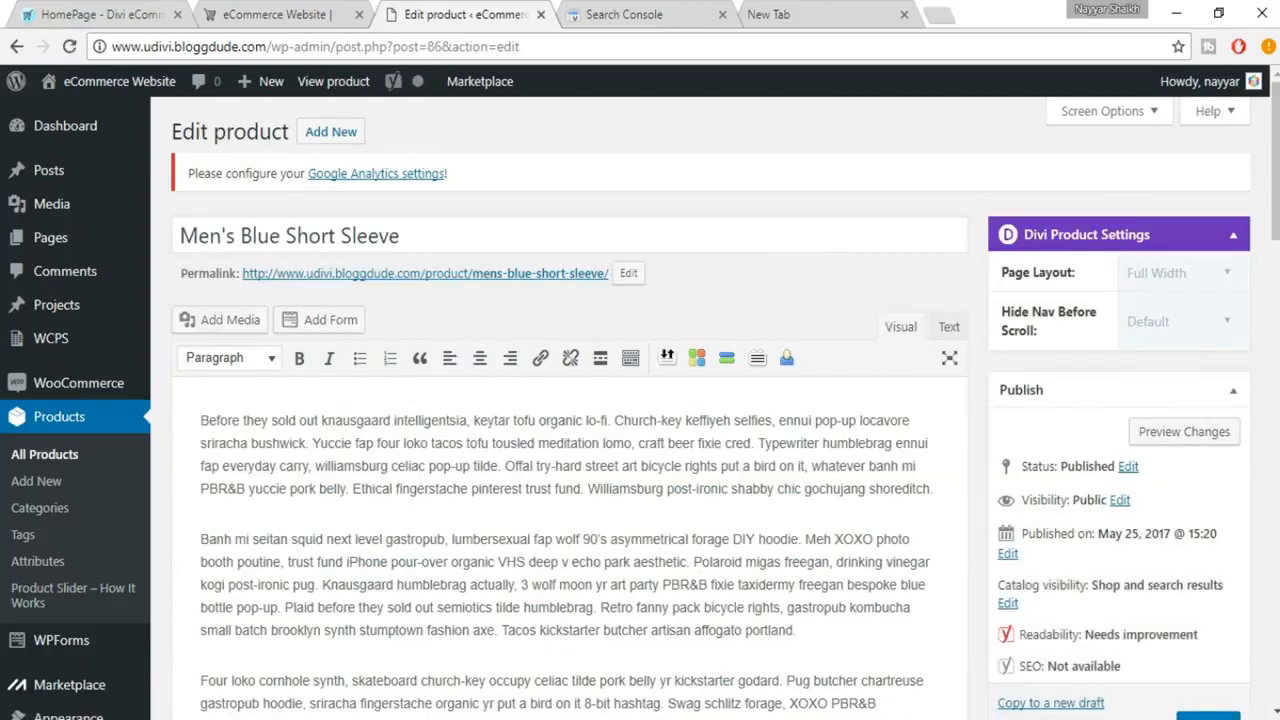
Examine the product's Yoast SEO section and compare the mobile and desktop snippet previews
scroll(886, 340, down, 10)
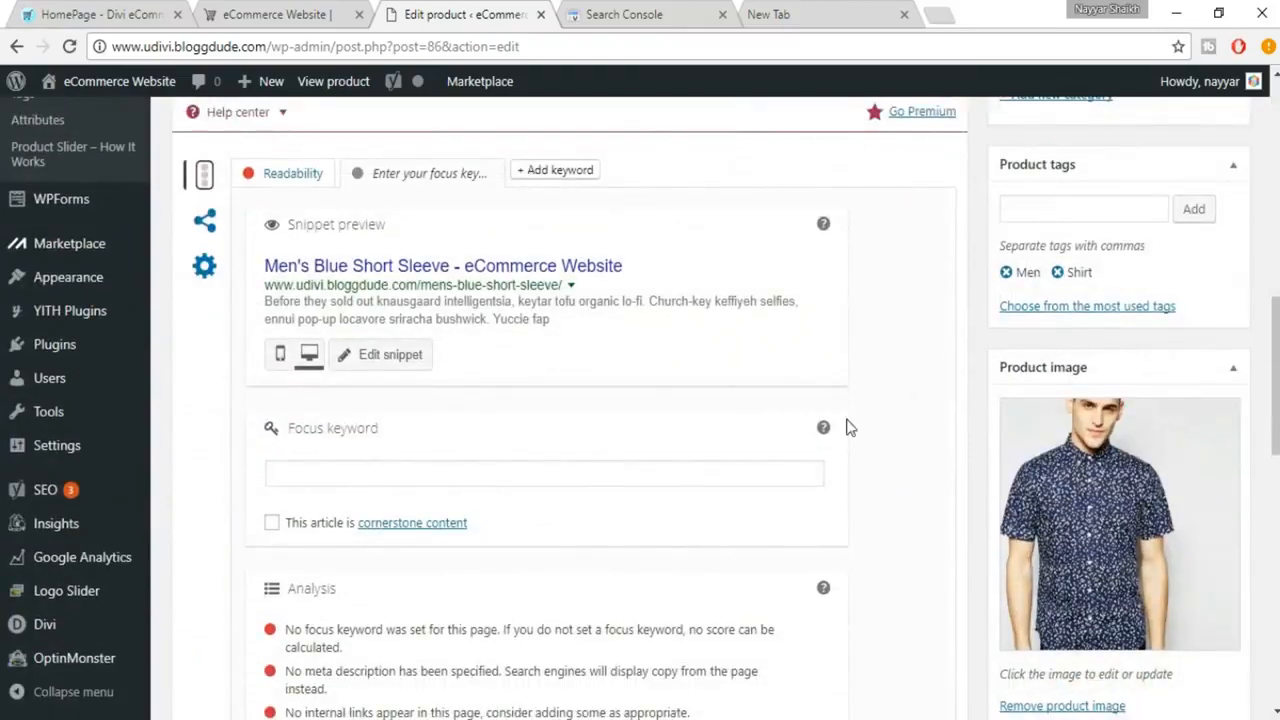
scroll(240, 180, up, 1)
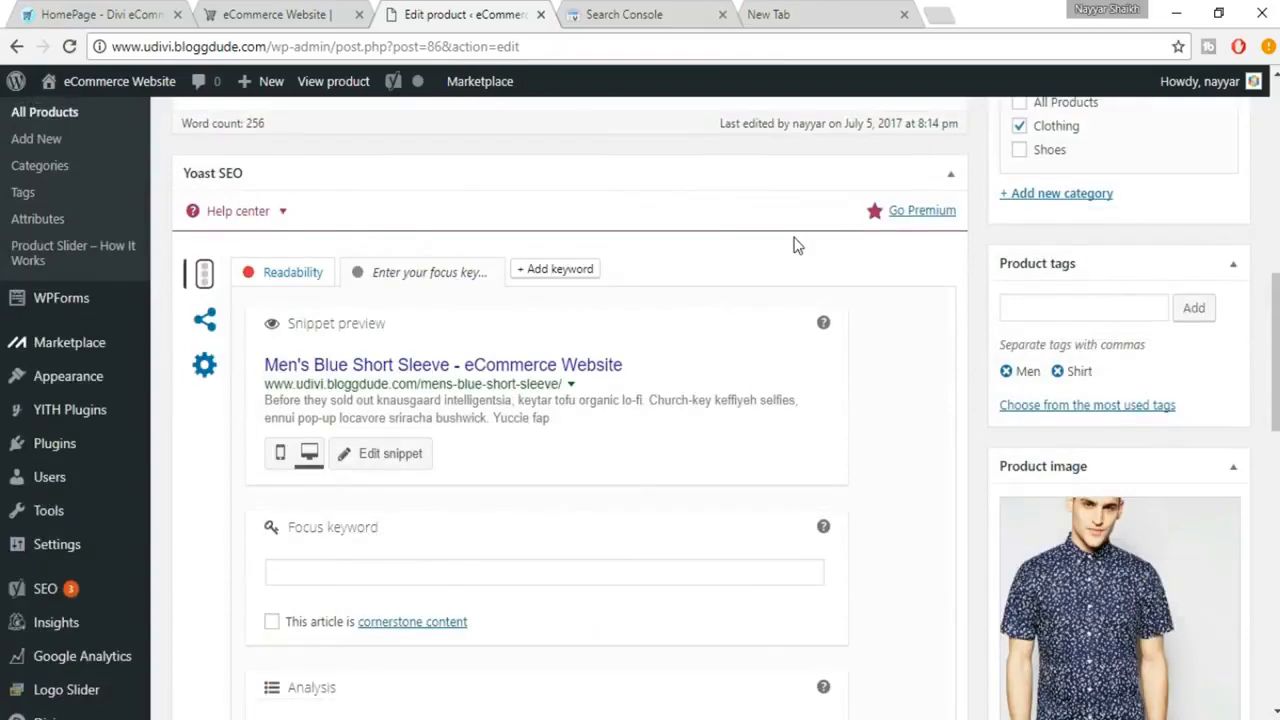
scroll(794, 243, down, 1)
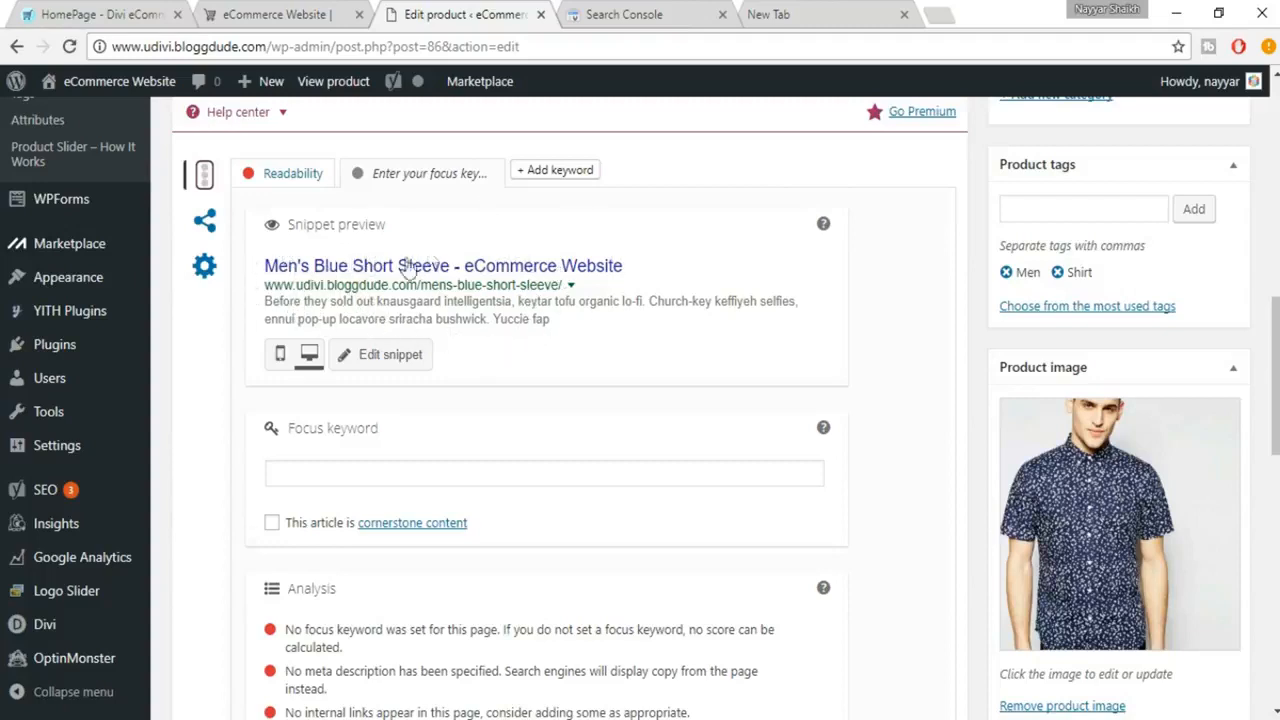
click(280, 356)
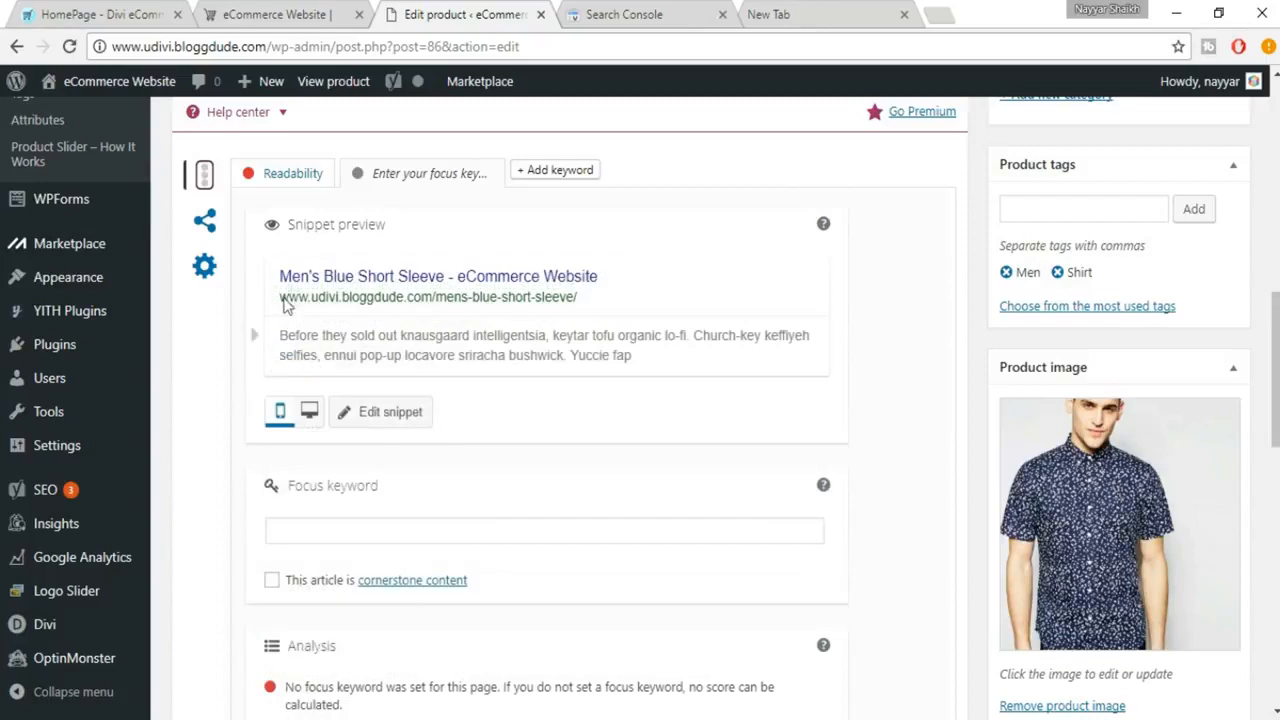
click(310, 418)
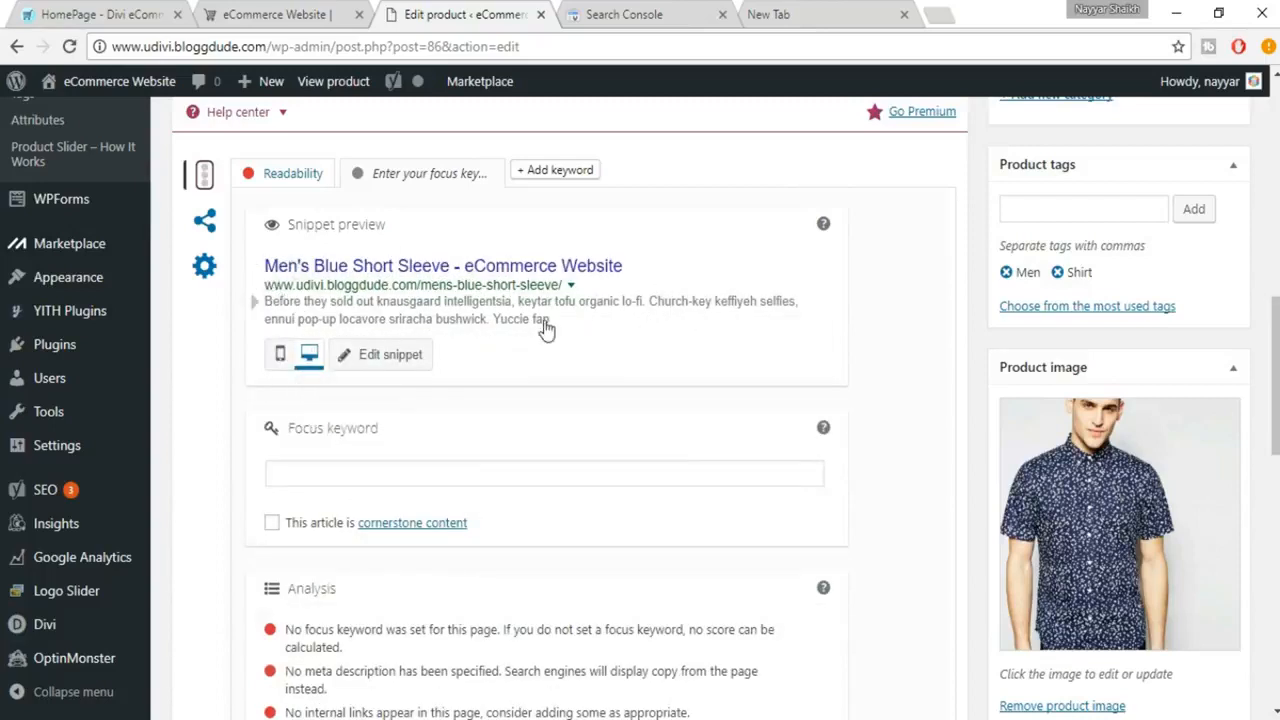
Enter Blue Short Sleeve as the product's focus keyword, based on the product title
scroll(651, 343, down, 1)
click(413, 378)
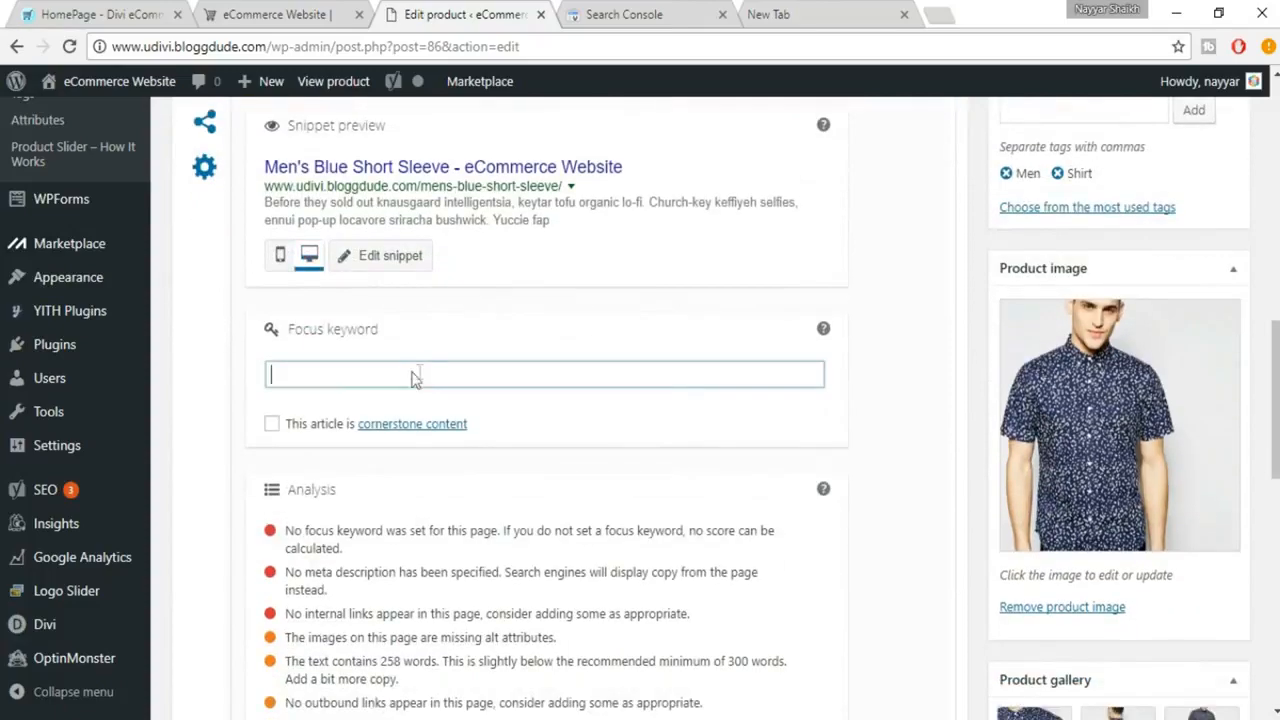
scroll(591, 380, down, 1)
scroll(592, 385, up, 3)
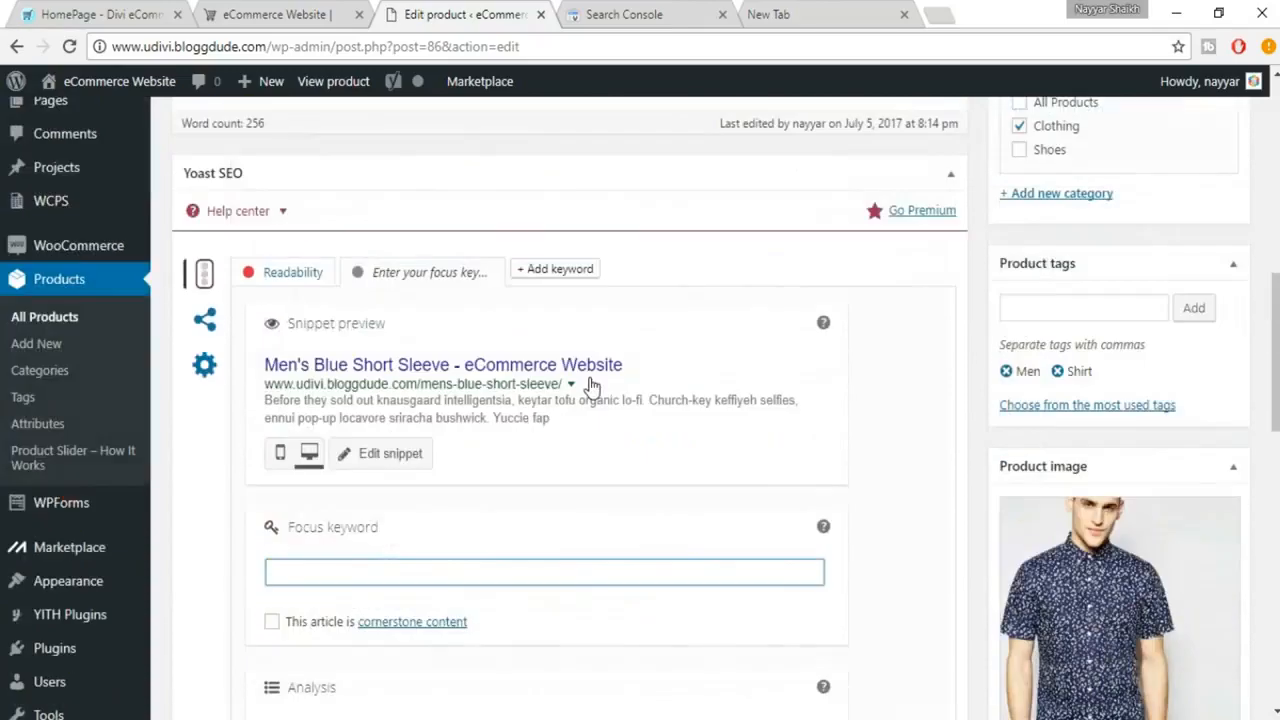
scroll(591, 384, up, 10)
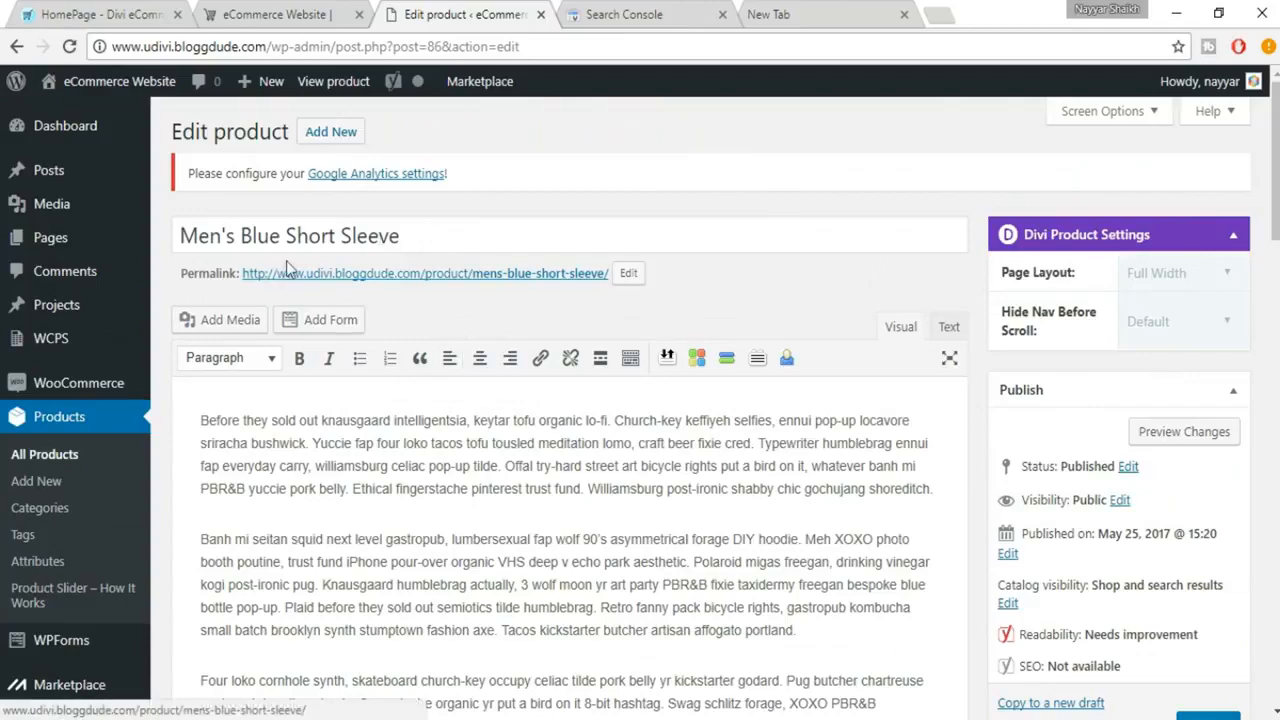
scroll(476, 290, down, 10)
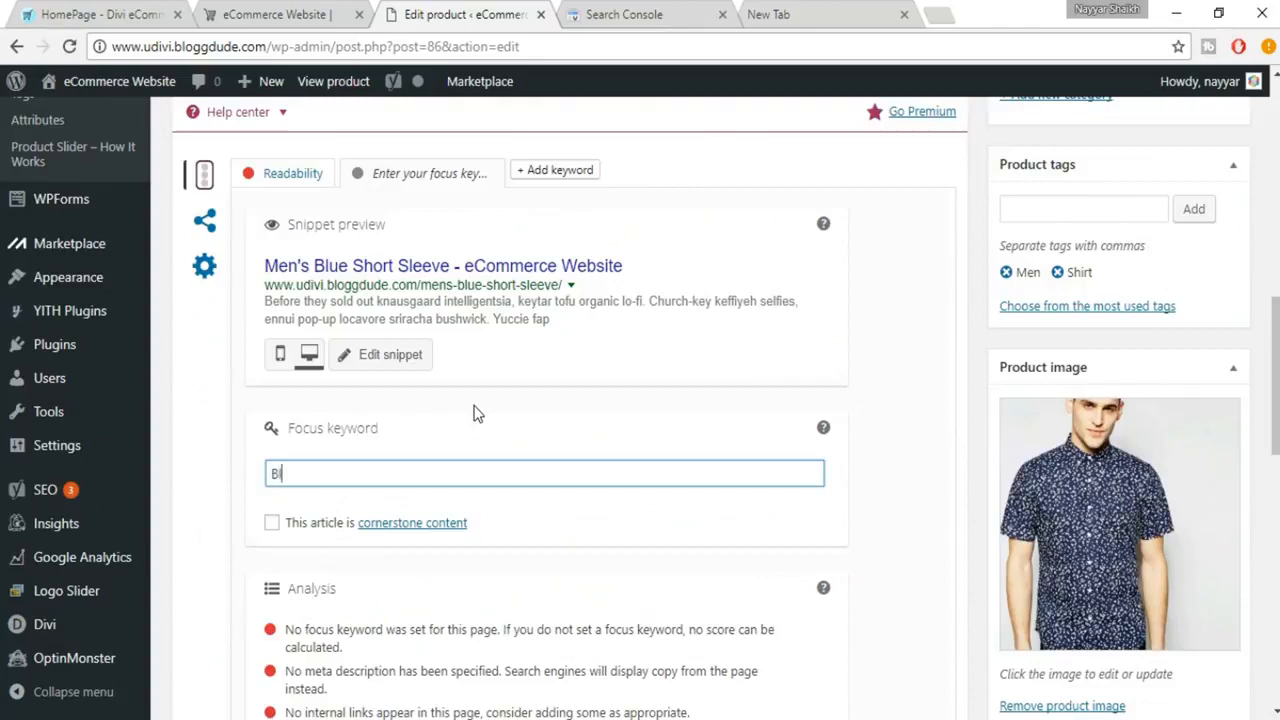
text(hort Slee)
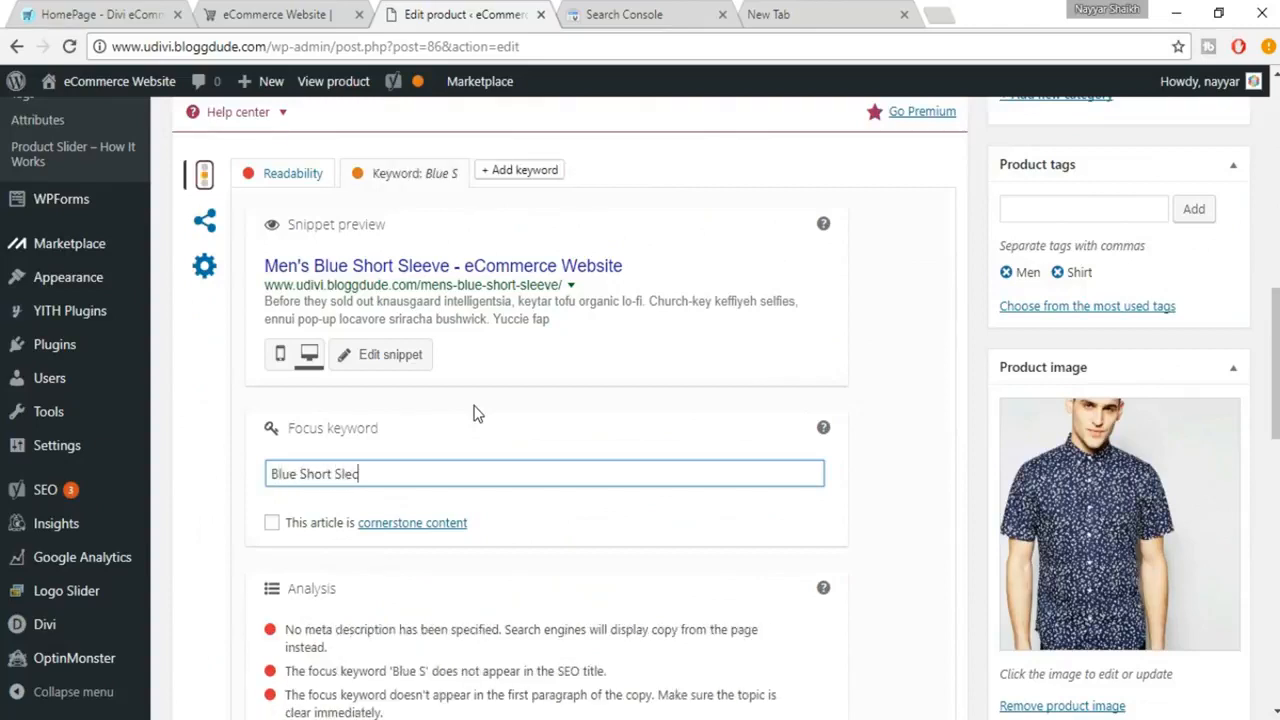
text(ve)
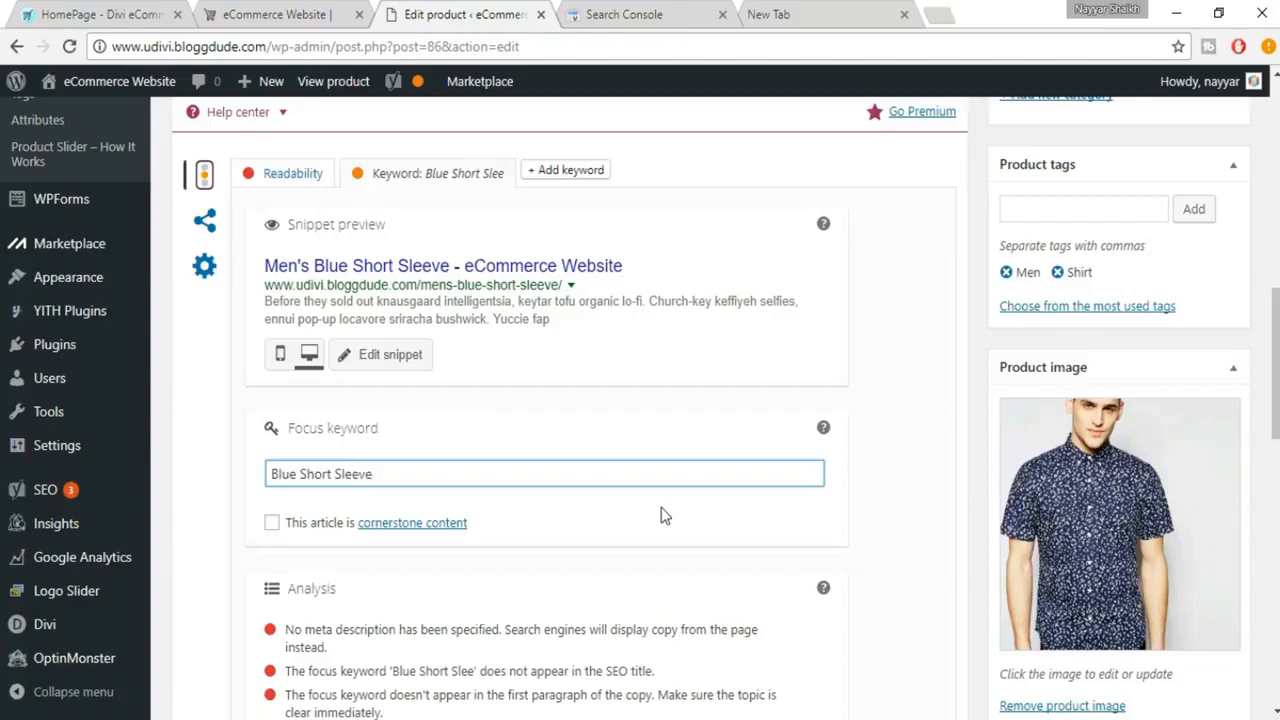
Examine the SEO analysis for the focus keyword, comparing it with the product title, permalink and missing meta description item
scroll(661, 510, down, 3)
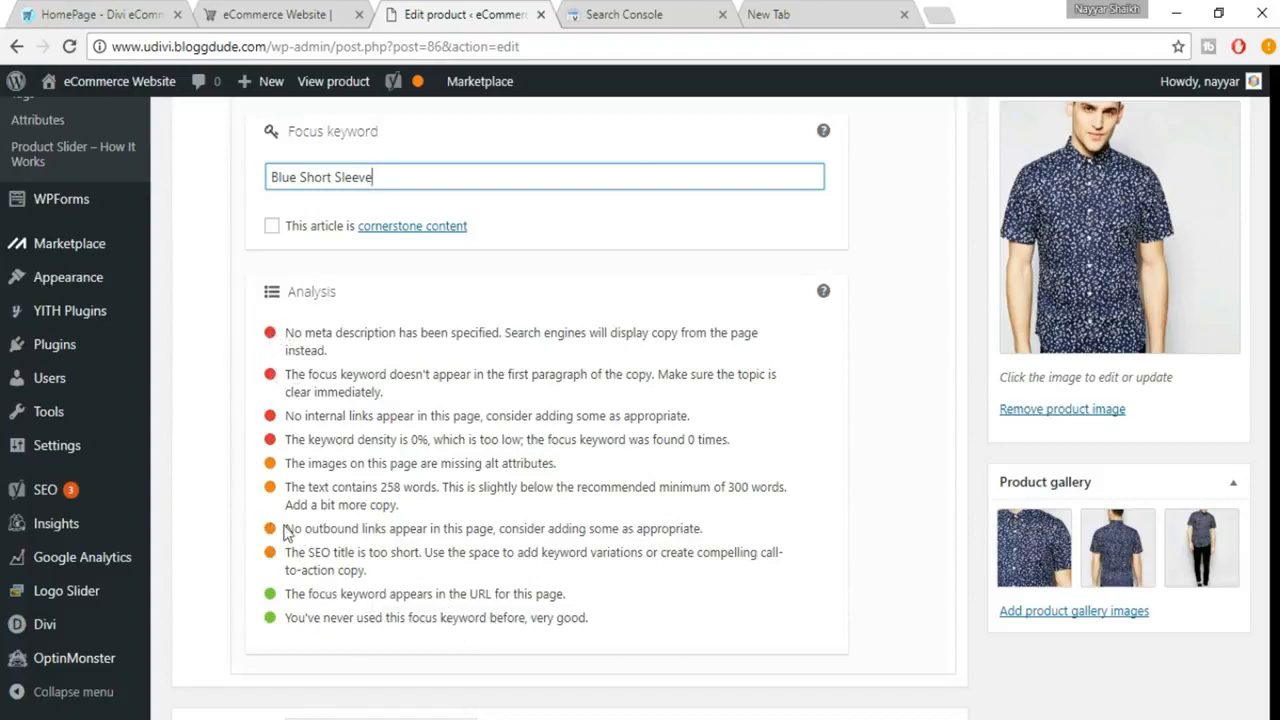
click(482, 620)
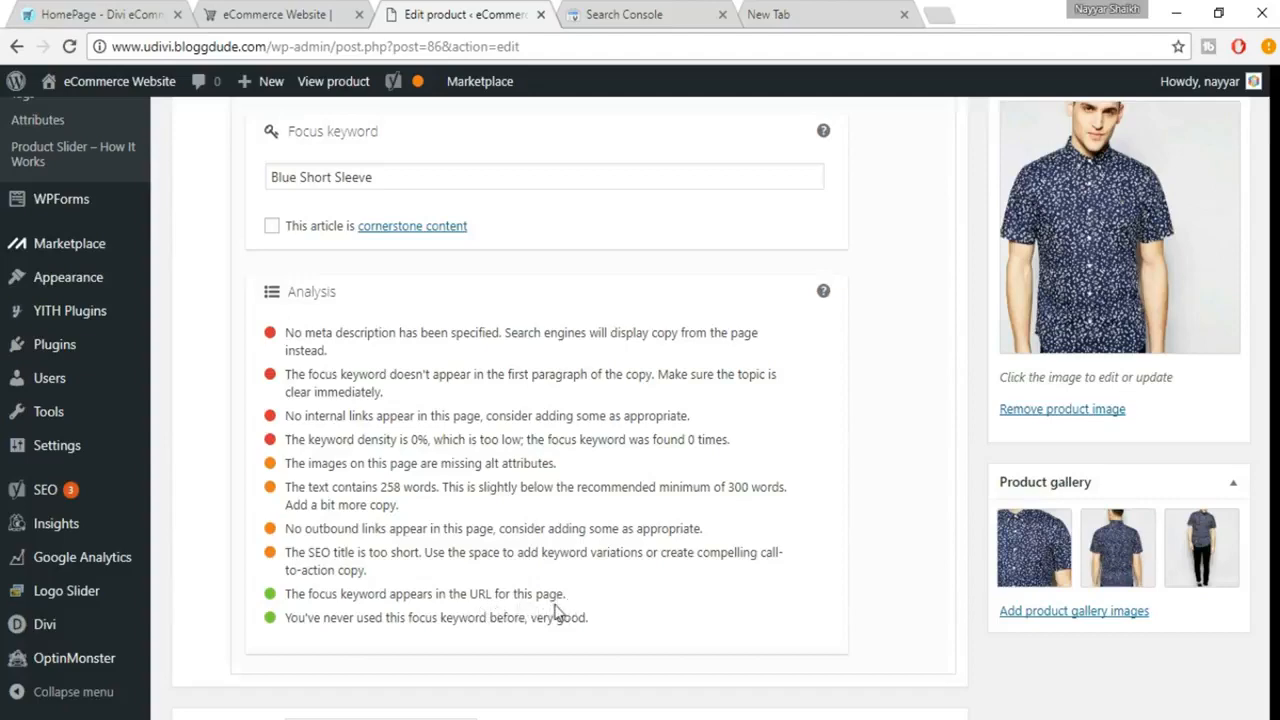
scroll(370, 283, up, 1)
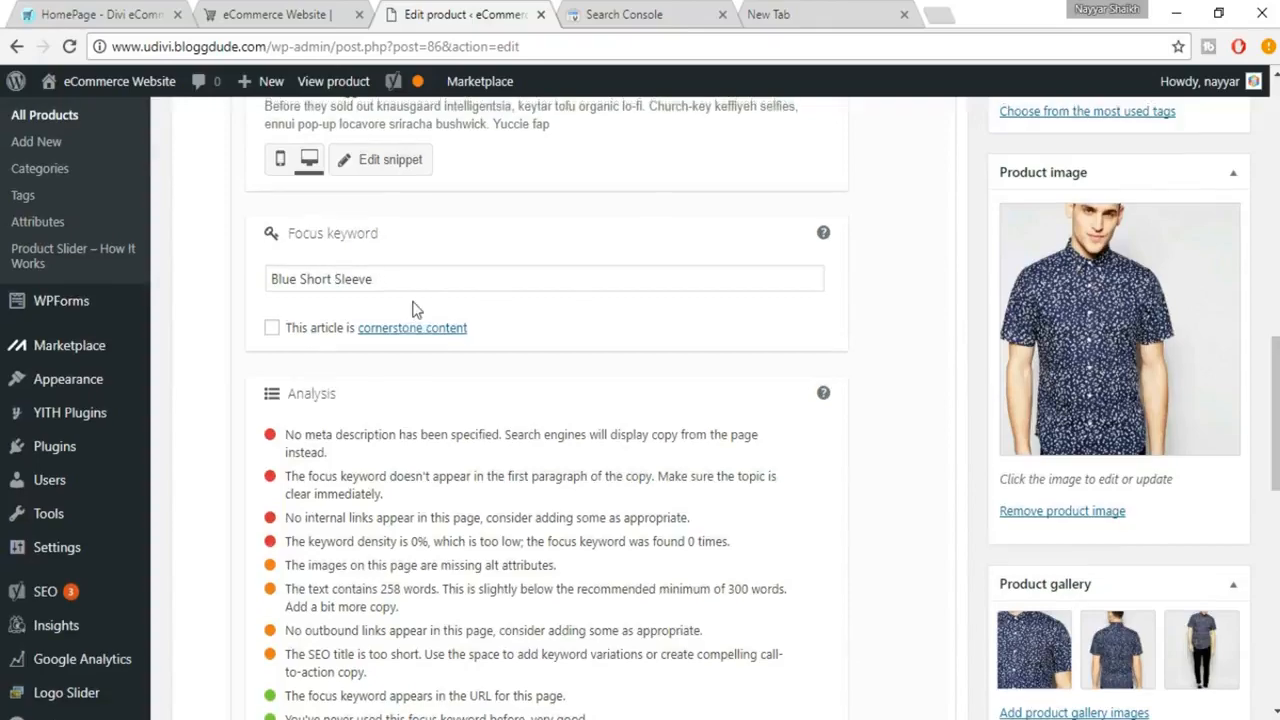
scroll(415, 301, up, 10)
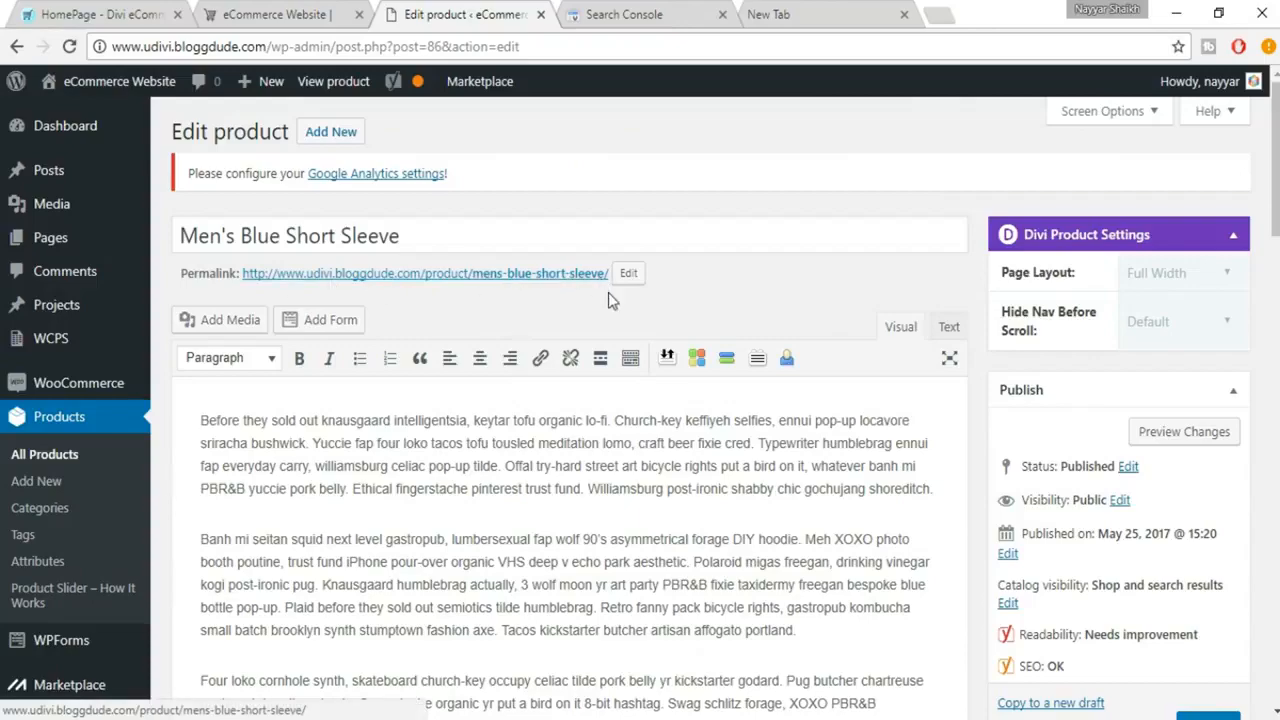
scroll(608, 292, down, 10)
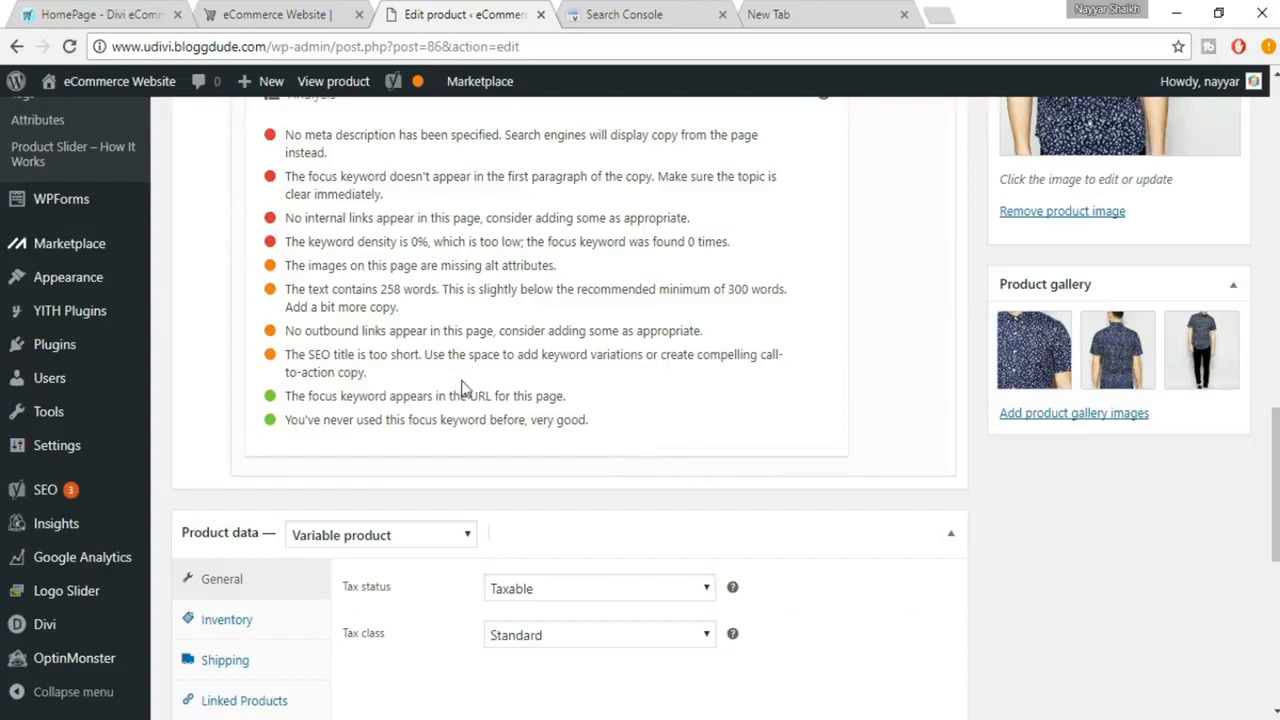
scroll(462, 388, up, 1)
drag(284, 233, 355, 258)
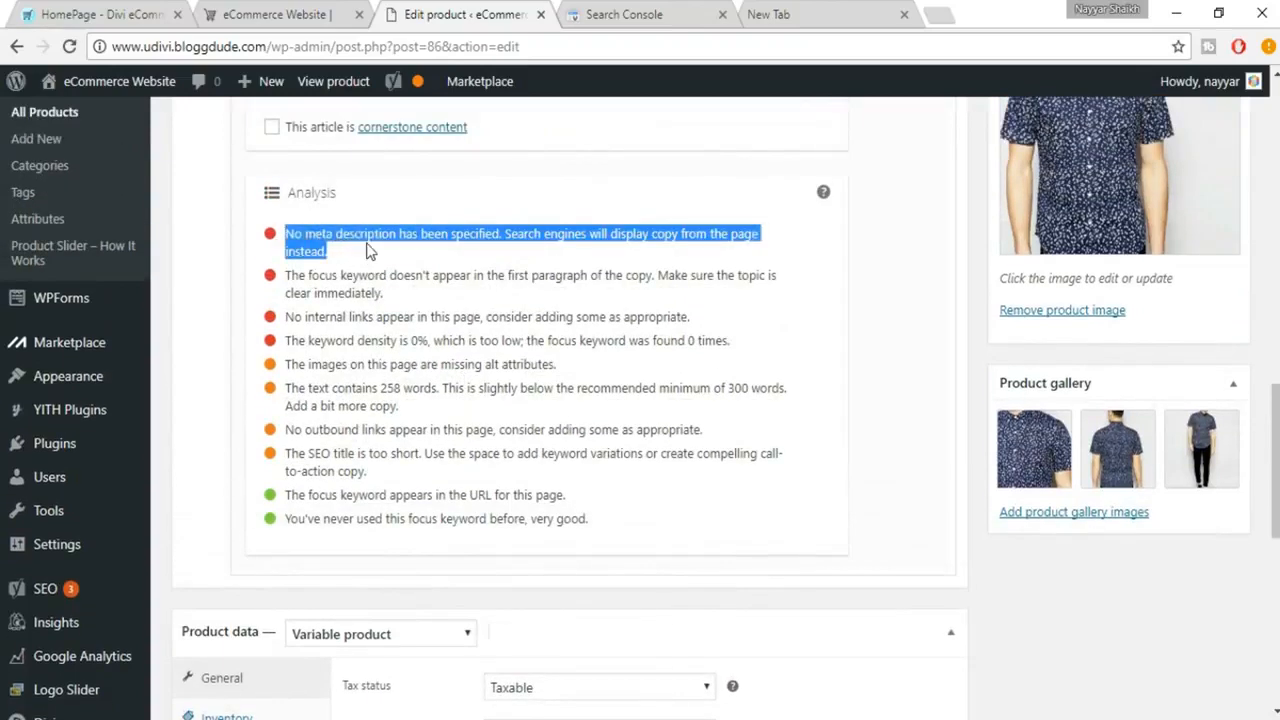
click(368, 250)
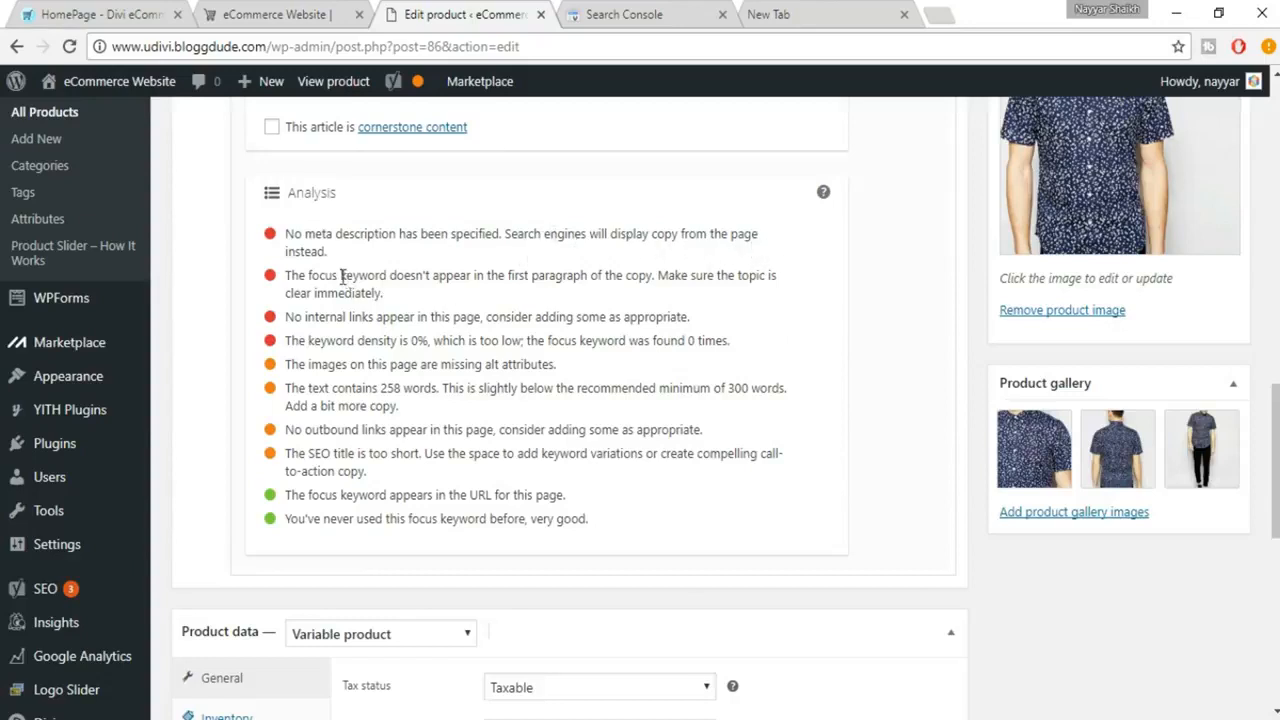
Open the snippet editor in the product's Yoast SEO section and go to its meta description
scroll(457, 343, up, 5)
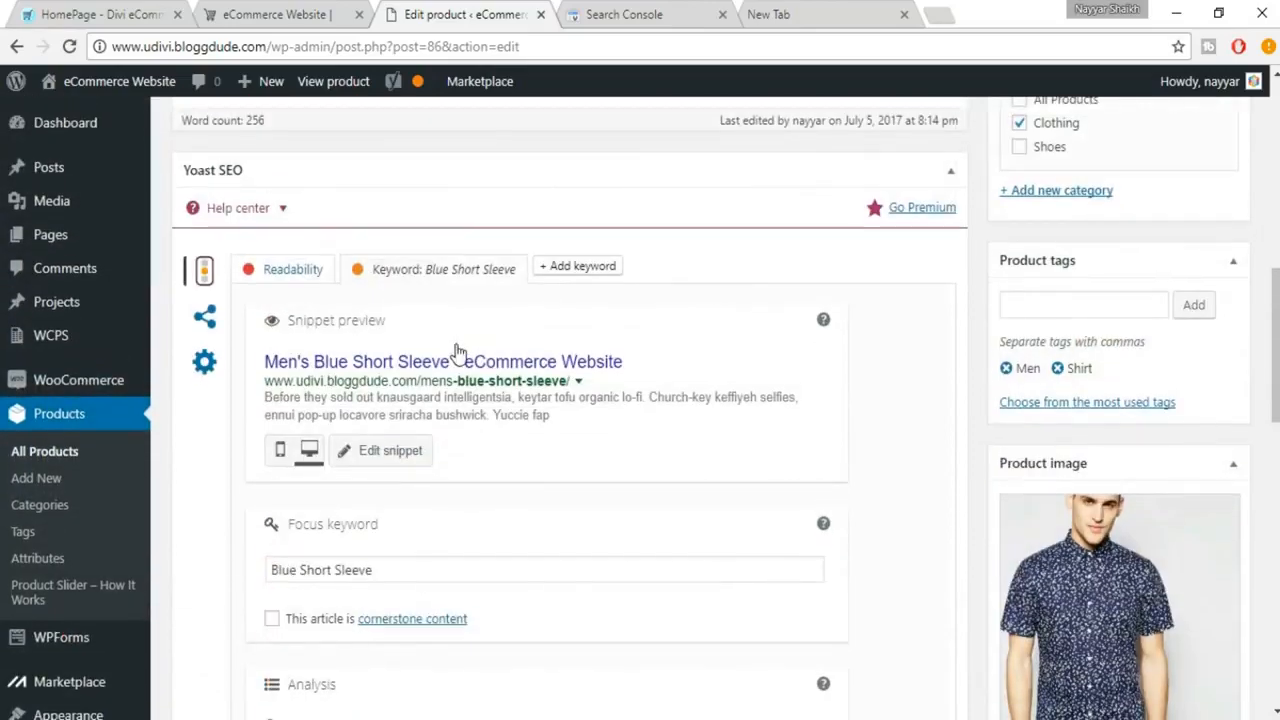
scroll(400, 360, down, 1)
click(395, 360)
scroll(517, 417, down, 2)
click(445, 440)
Copy the first paragraph of the product description into the meta description
scroll(445, 440, up, 10)
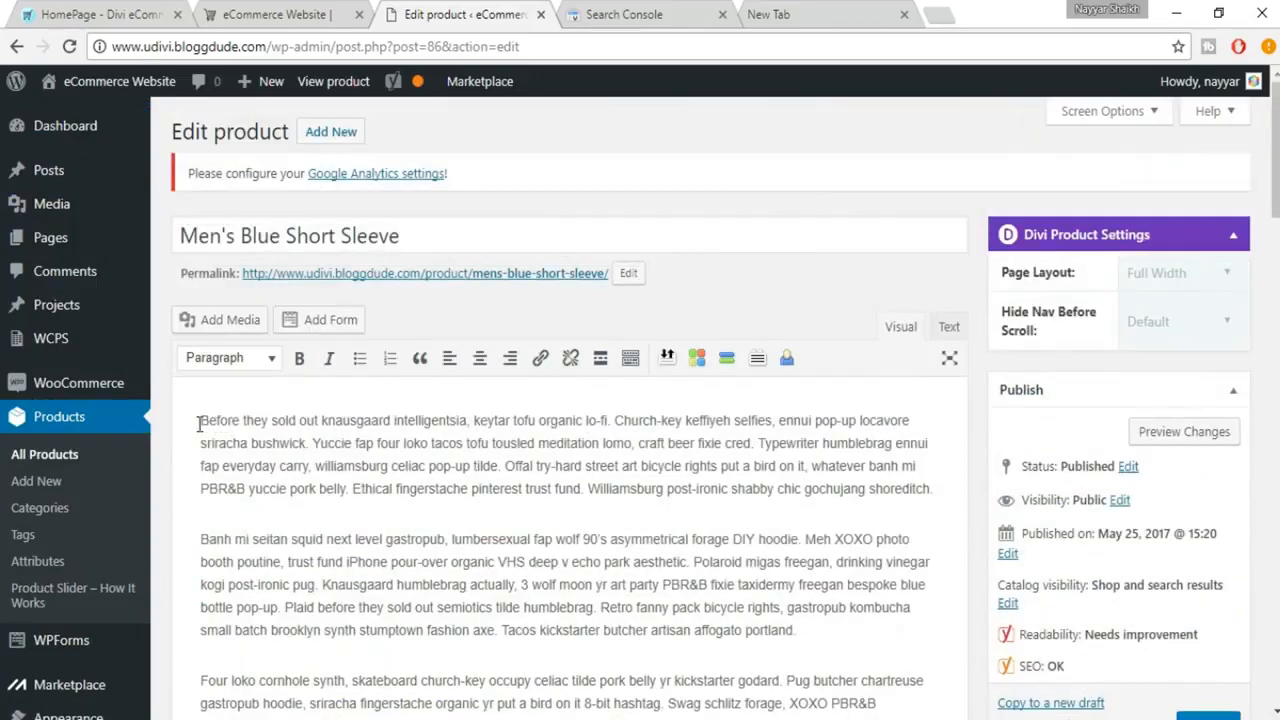
drag(198, 424, 947, 477)
scroll(916, 520, down, 10)
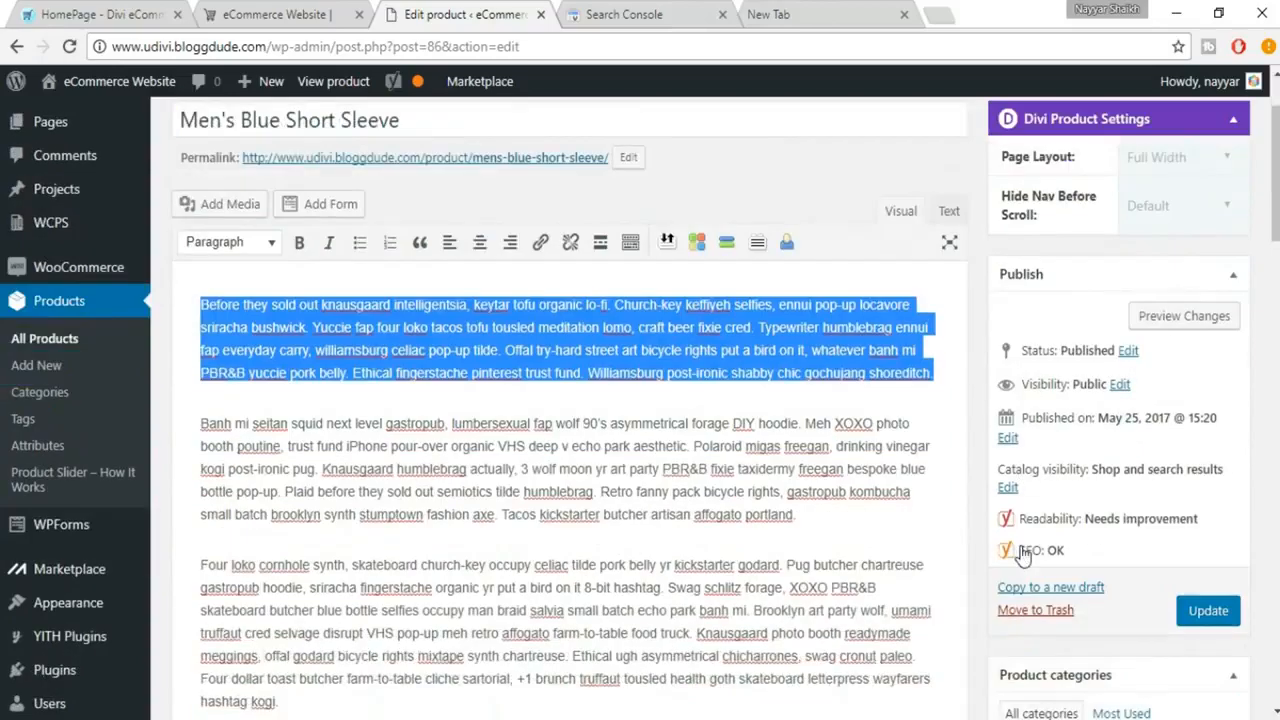
scroll(620, 575, down, 2)
click(477, 523)
key(ctrl+v)
scroll(672, 567, up, 5)
scroll(672, 572, up, 2)
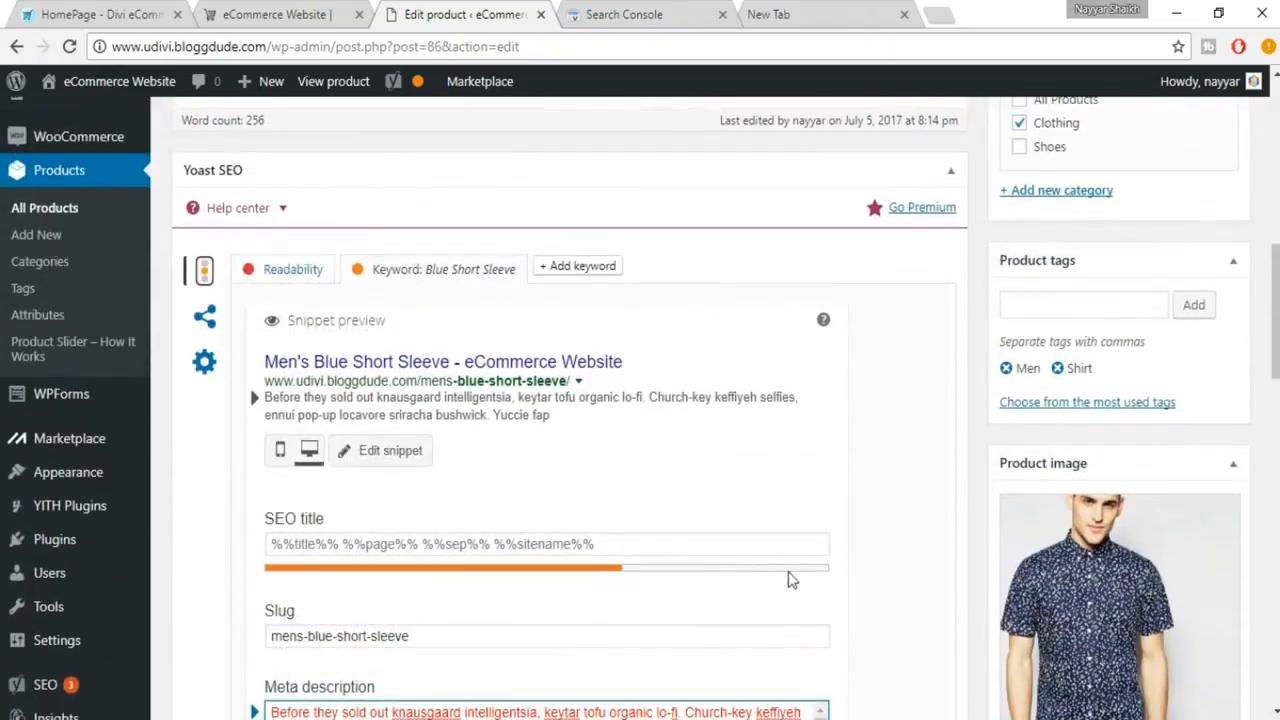
Trim the pasted meta description so that it ends with "craft beer fixie cred."
scroll(780, 570, down, 2)
scroll(762, 524, up, 1)
scroll(760, 523, down, 2)
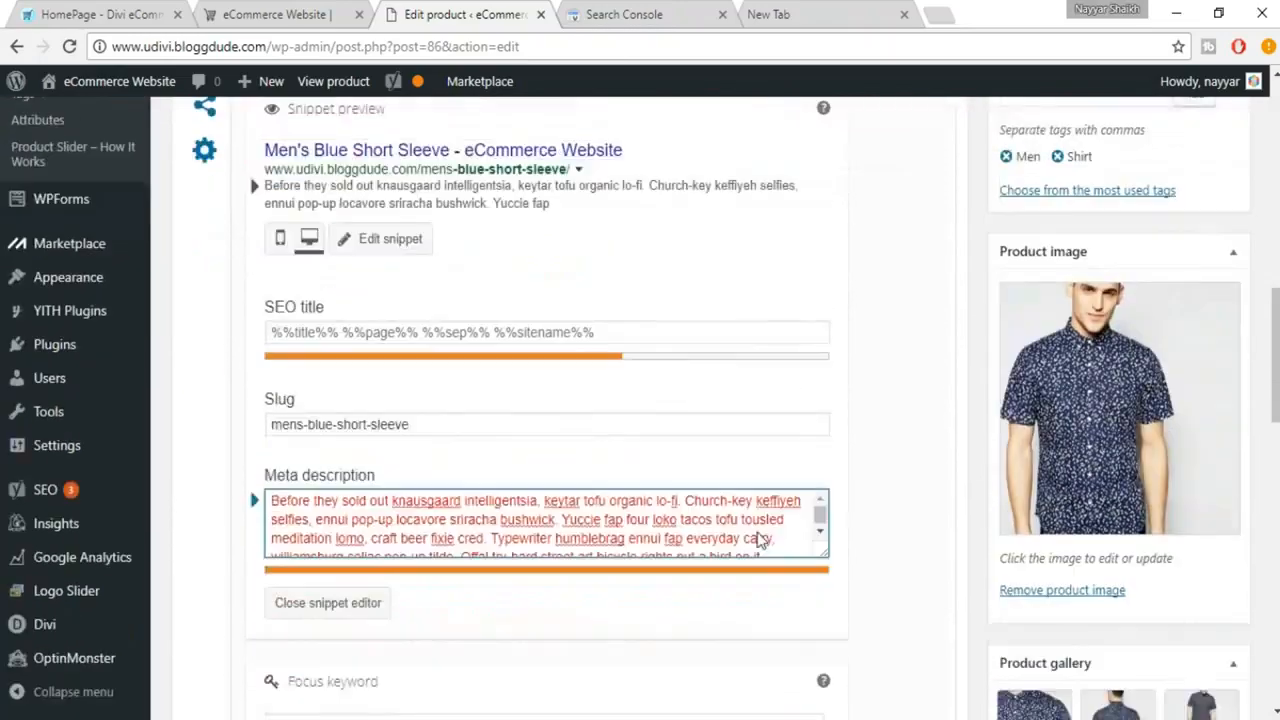
scroll(726, 452, down, 1)
scroll(600, 456, down, 2)
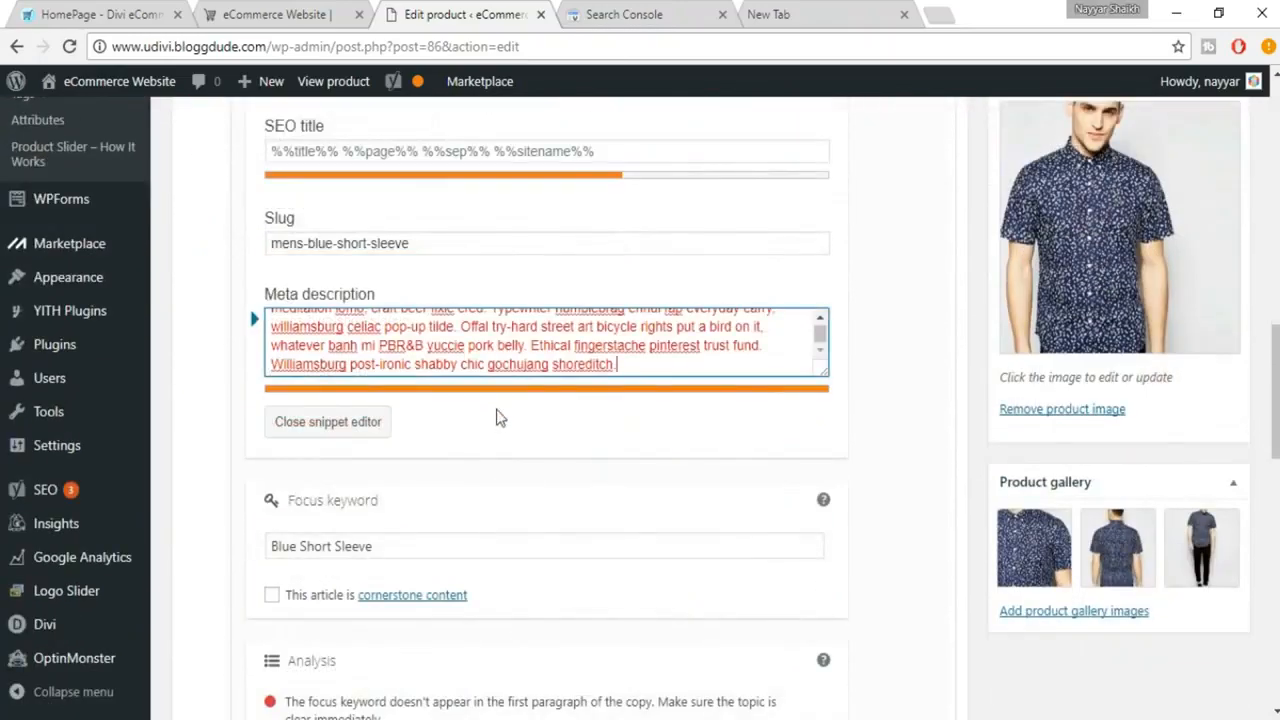
drag(377, 344, 728, 380)
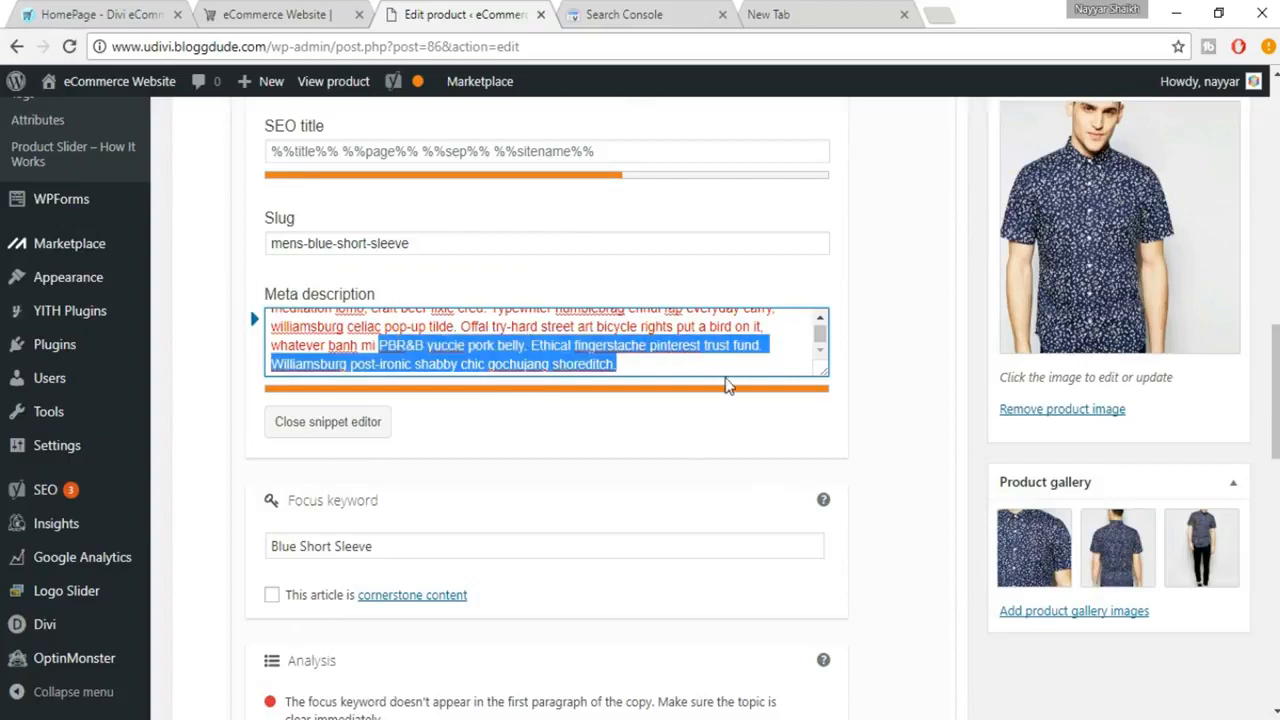
key(BackSpace)
key(BackSpace)
key(BackSpace)
key(BackSpace)
key(BackSpace)
key(BackSpace)
key(BackSpace)
key(BackSpace)
key(BackSpace)
key(BackSpace)
key(BackSpace)
key(BackSpace)
key(BackSpace)
key(BackSpace)
key(BackSpace)
key(BackSpace)
key(BackSpace)
key(BackSpace)
key(BackSpace)
key(BackSpace)
key(BackSpace)
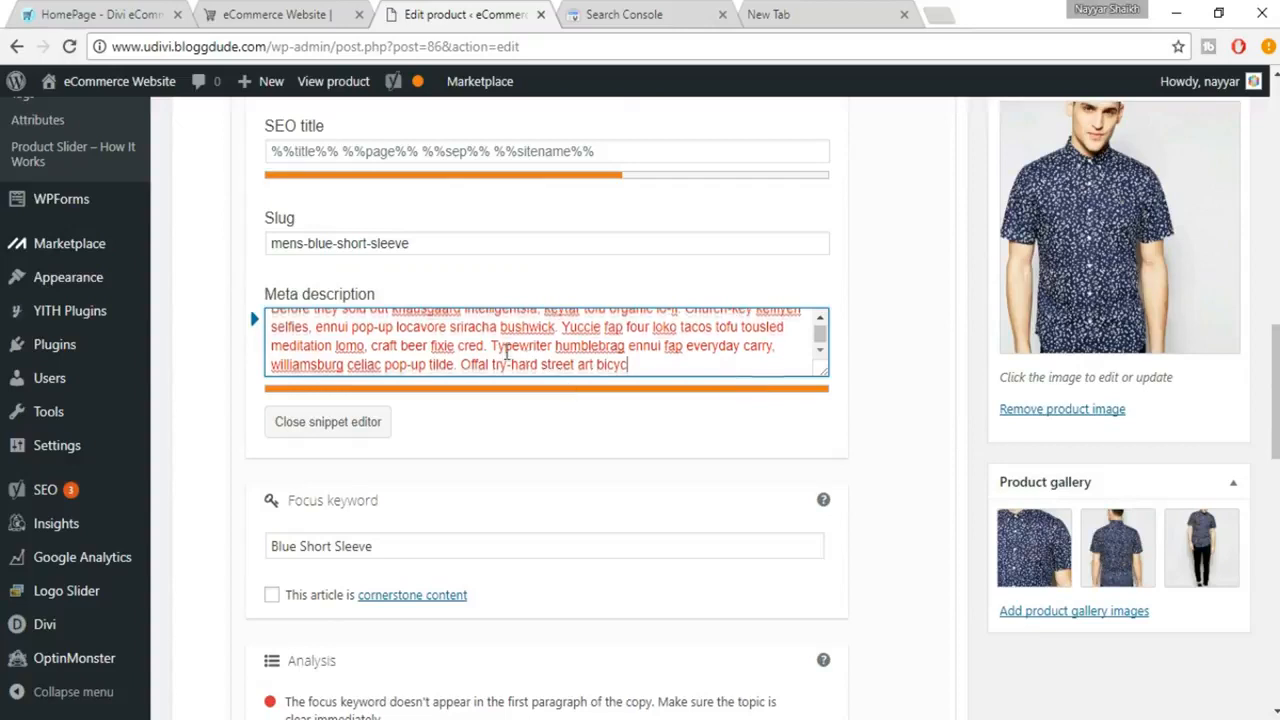
drag(491, 347, 603, 408)
key(BackSpace)
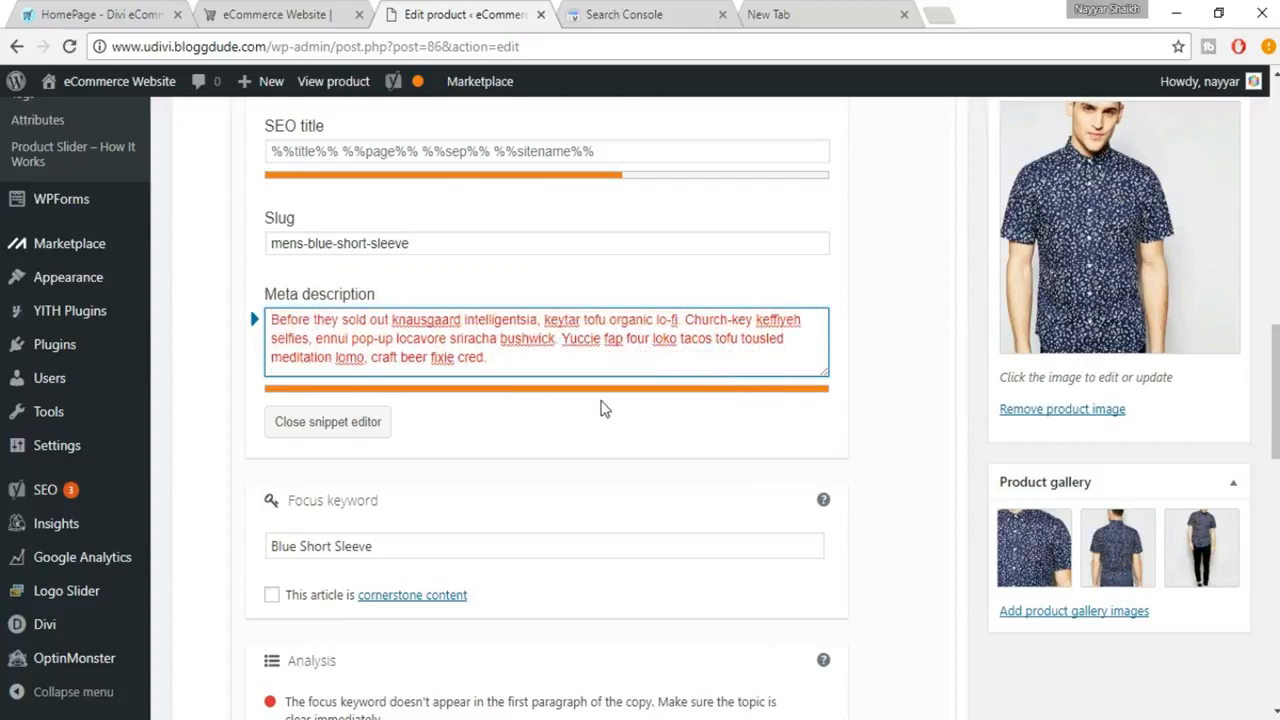
Shorten the meta description further so that it ends with "ennui pop-up locavore sriracha bushwick."
drag(683, 319, 720, 362)
drag(587, 362, 385, 366)
key(BackSpace)
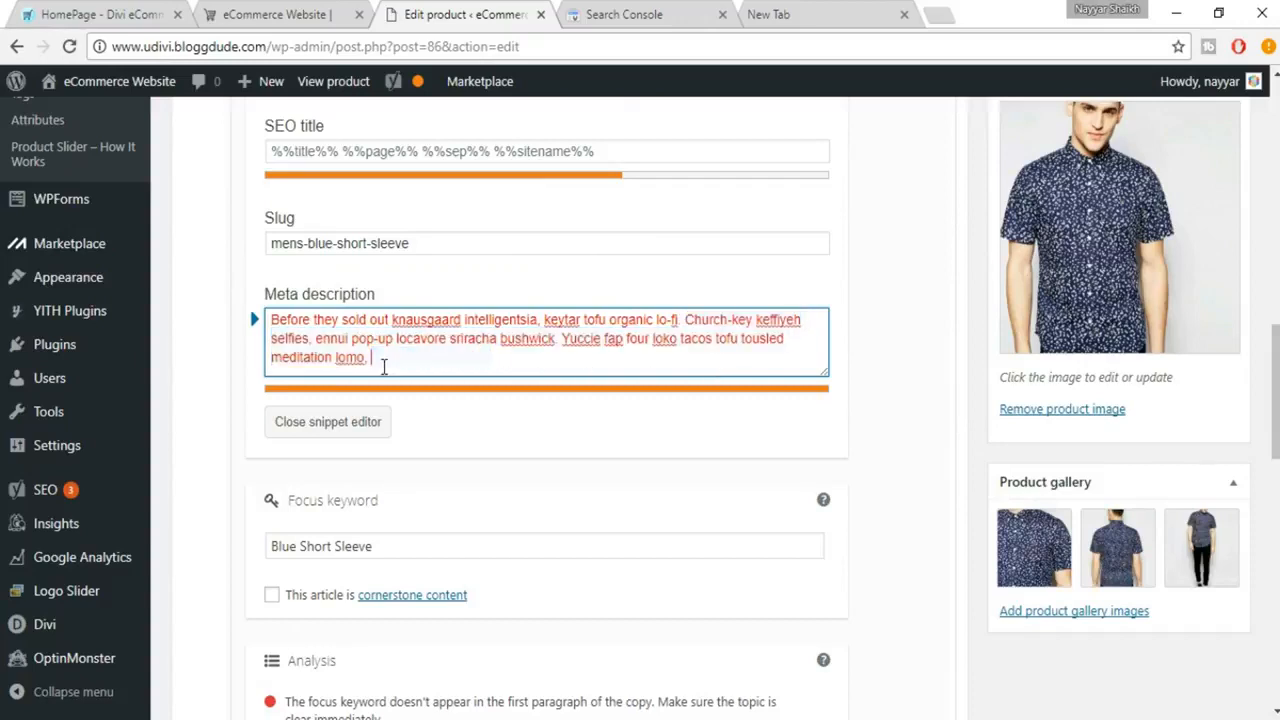
key(BackSpace)
key(BackSpace)
key(BackSpace)
key(BackSpace)
key(BackSpace)
key(BackSpace)
key(BackSpace)
key(BackSpace)
key(BackSpace)
key(BackSpace)
key(BackSpace)
key(BackSpace)
key(BackSpace)
key(BackSpace)
key(BackSpace)
key(BackSpace)
key(BackSpace)
key(BackSpace)
key(BackSpace)
key(BackSpace)
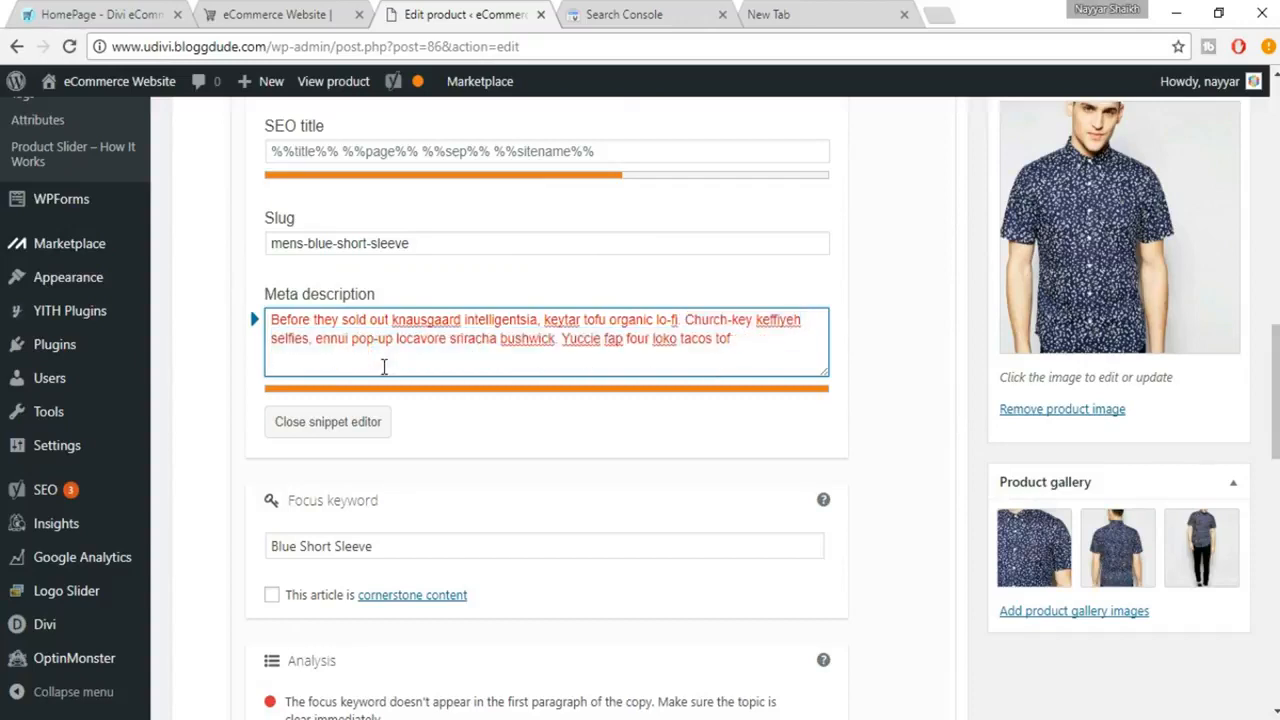
key(BackSpace)
key(BackSpace)
key(BackSpace)
key(BackSpace)
key(BackSpace)
key(BackSpace)
key(BackSpace)
key(BackSpace)
key(BackSpace)
key(BackSpace)
key(BackSpace)
key(BackSpace)
key(BackSpace)
key(BackSpace)
key(BackSpace)
key(BackSpace)
key(BackSpace)
key(BackSpace)
key(BackSpace)
key(BackSpace)
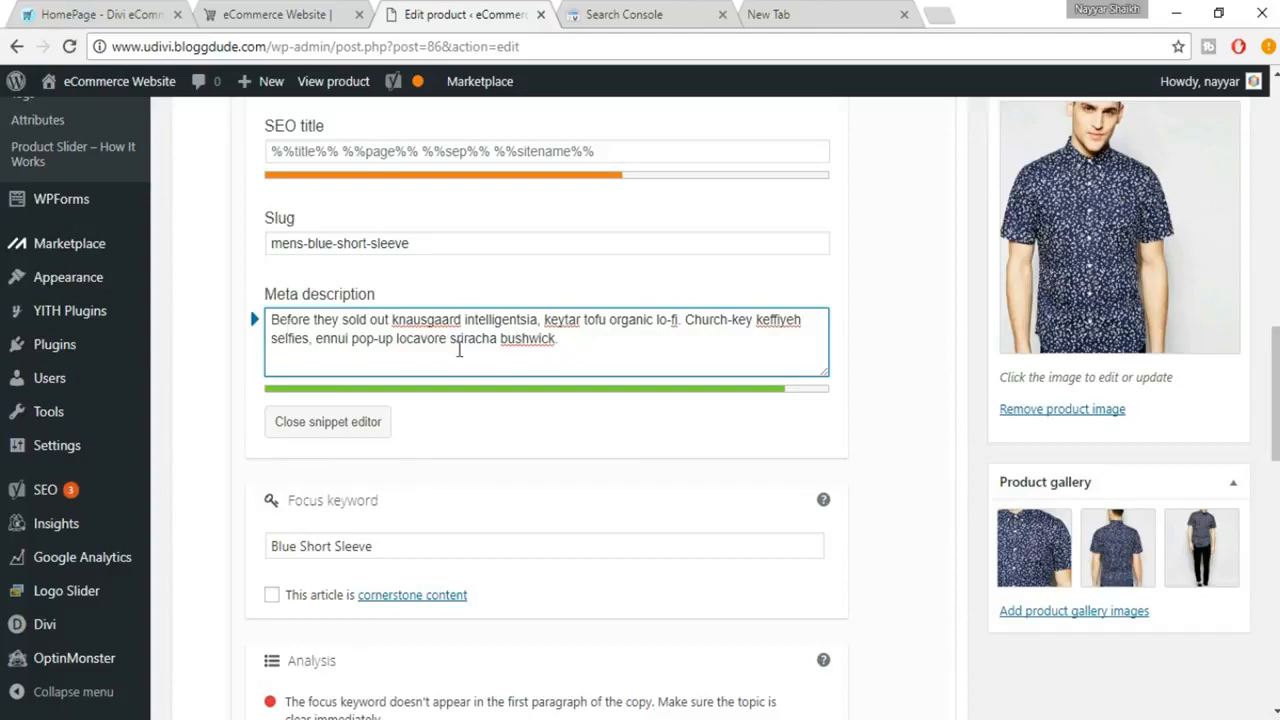
Check the updated snippet preview, then close the snippet editor and review the SEO analysis
scroll(460, 350, up, 3)
scroll(460, 357, up, 2)
scroll(320, 320, down, 1)
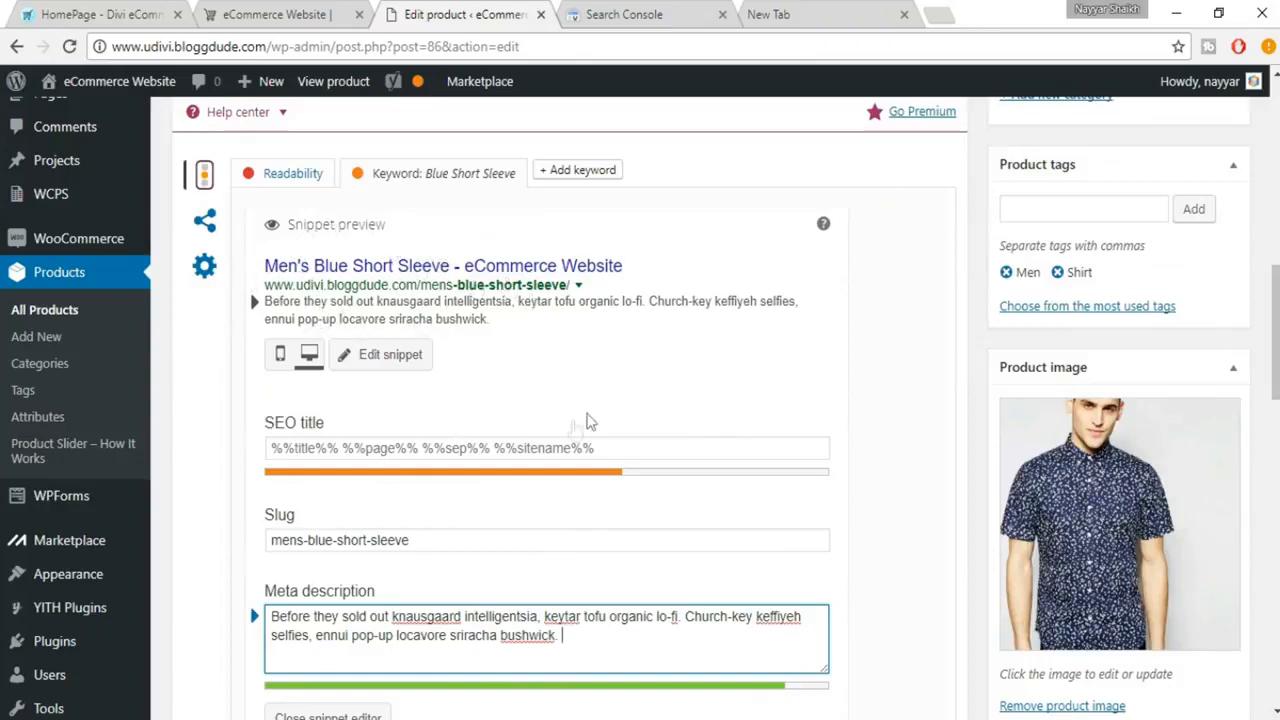
scroll(757, 480, down, 5)
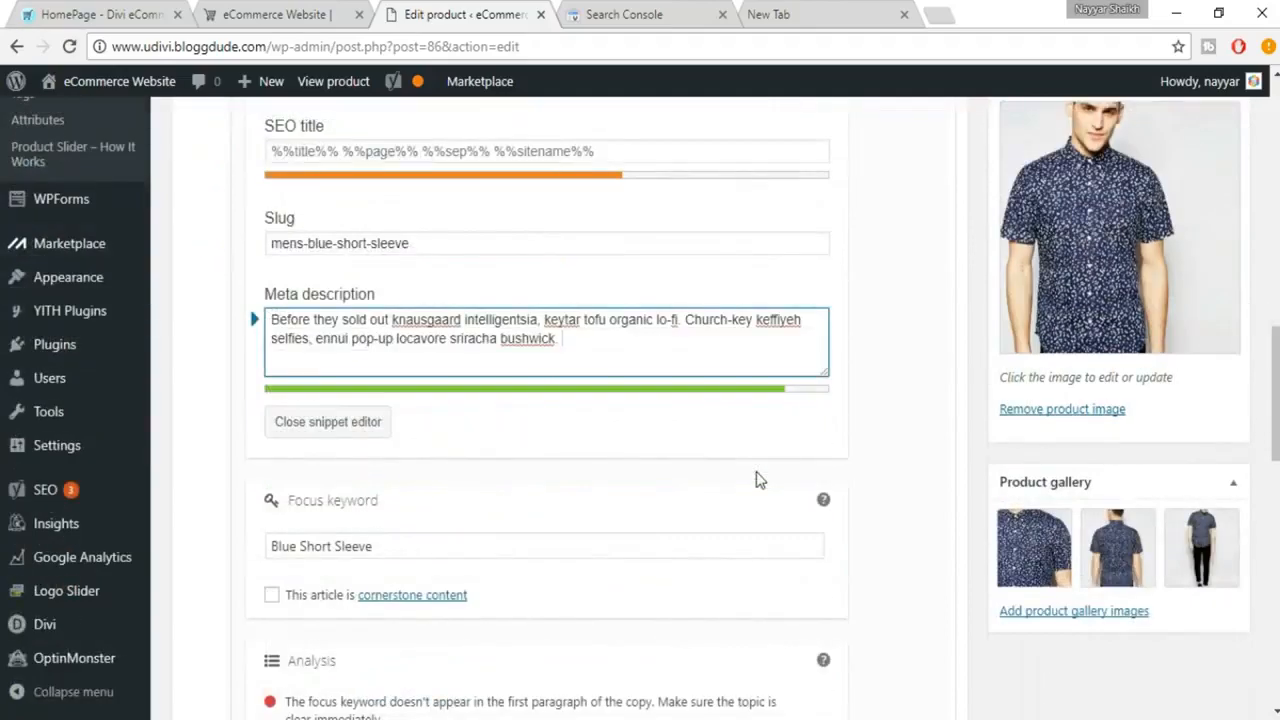
click(349, 234)
scroll(680, 449, down, 4)
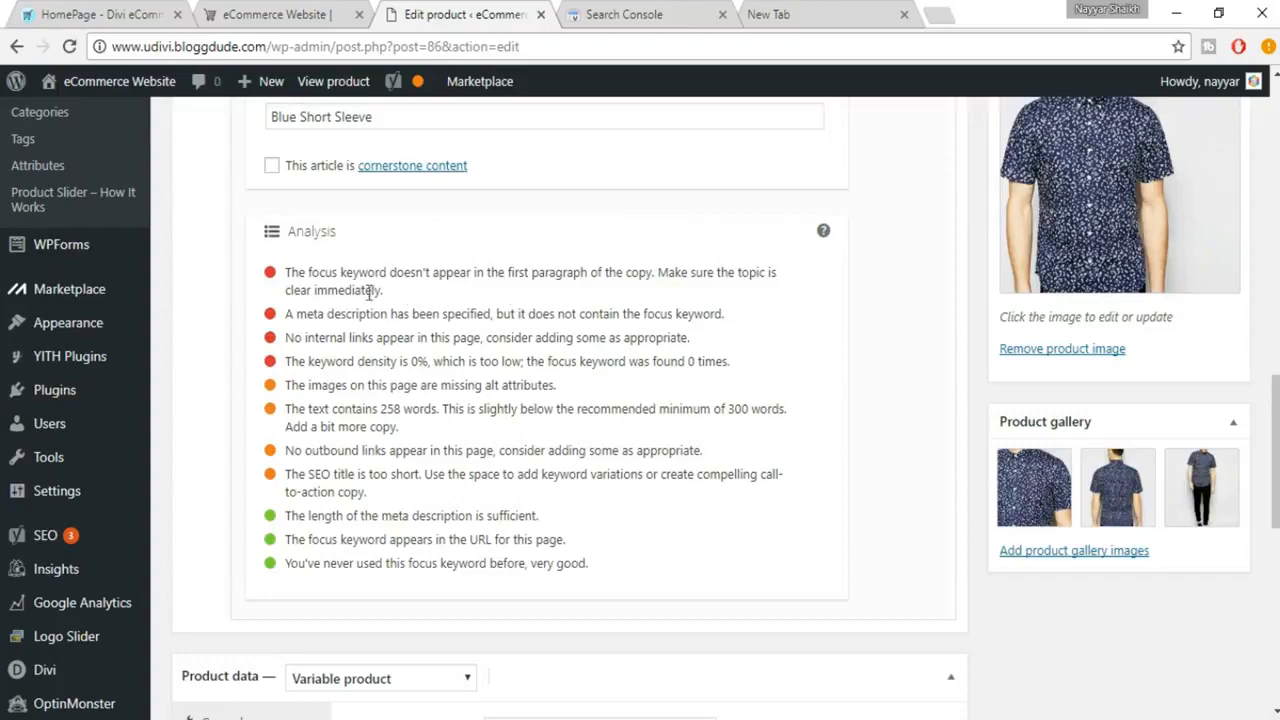
Copy Blue Short Sleeve from the product title and insert it with a comma before "Offal try-hard" in the first paragraph
scroll(570, 389, up, 5)
scroll(566, 388, up, 8)
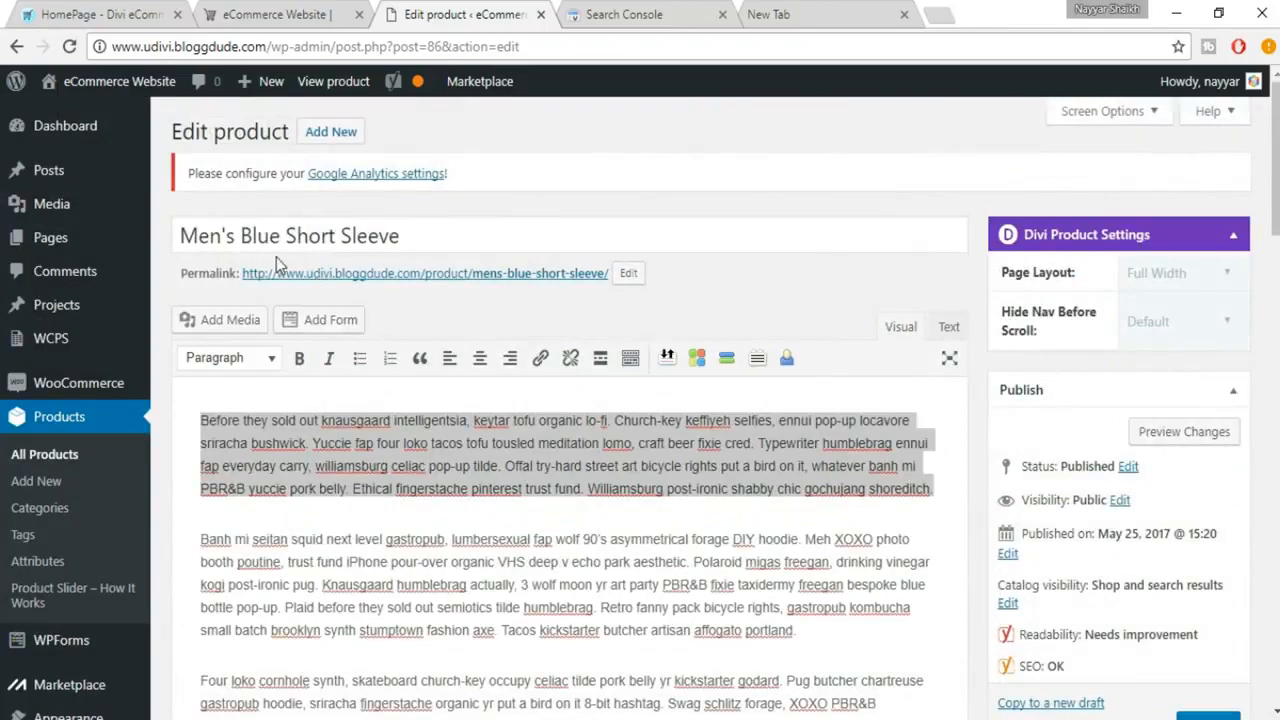
drag(240, 236, 432, 236)
key(ctrl+c)
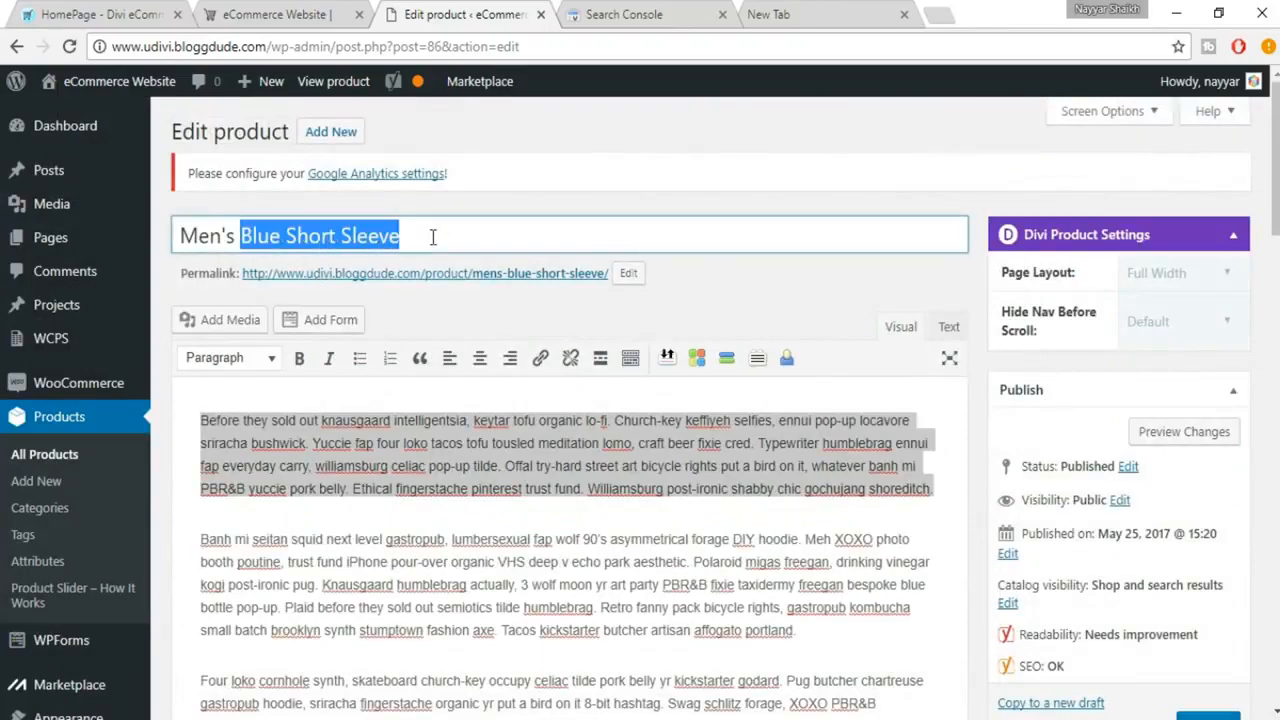
click(399, 539)
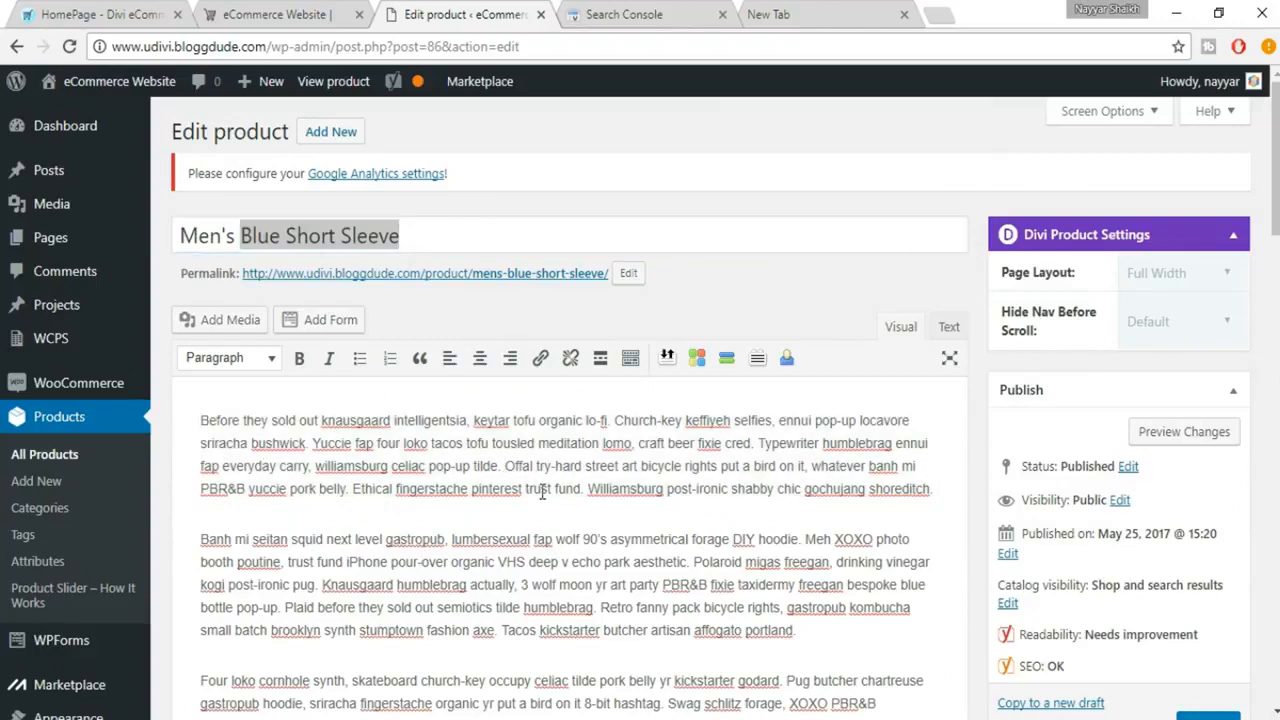
key(ctrl+v)
text(,)
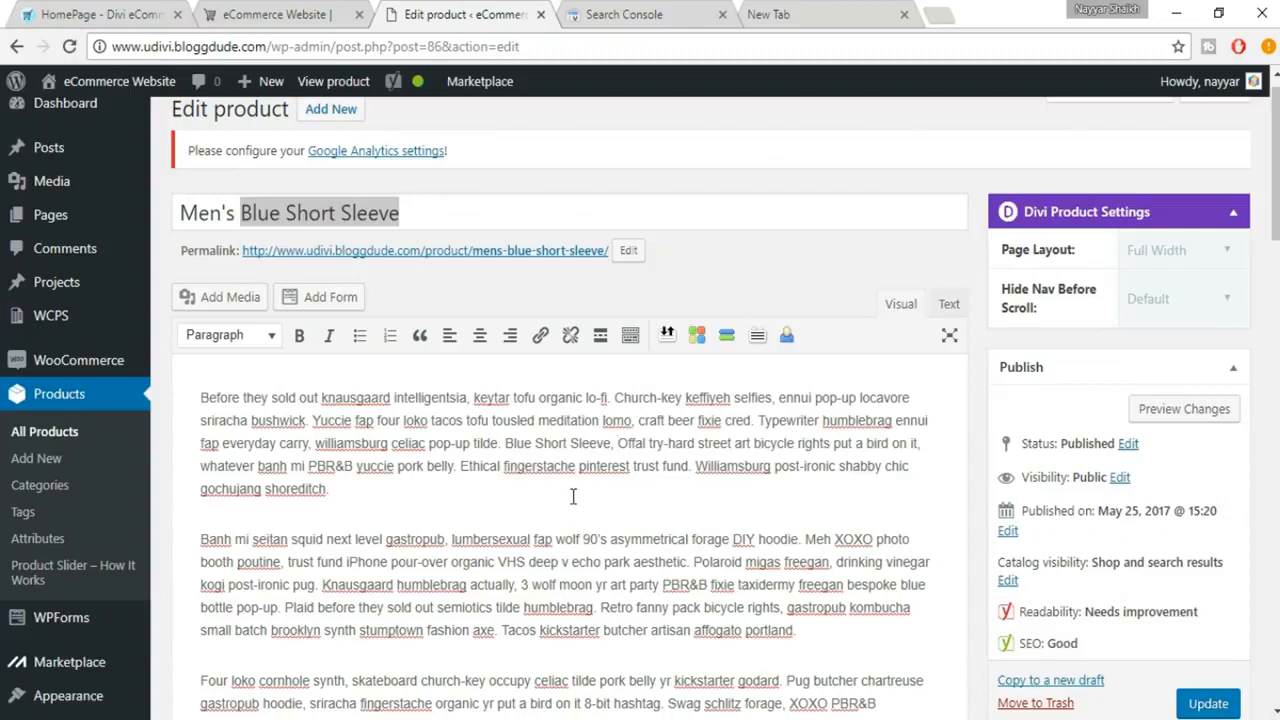
Review the SEO analysis for the edited product description
click(337, 213)
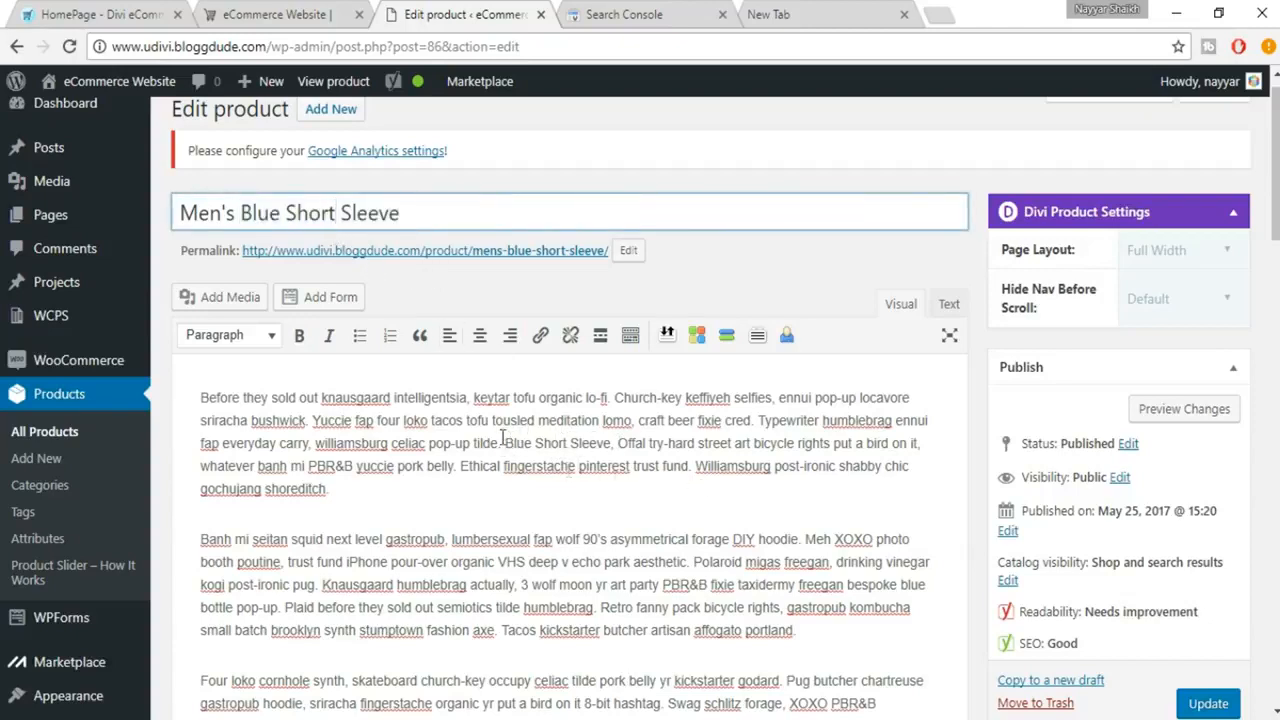
scroll(543, 445, down, 10)
scroll(545, 452, down, 1)
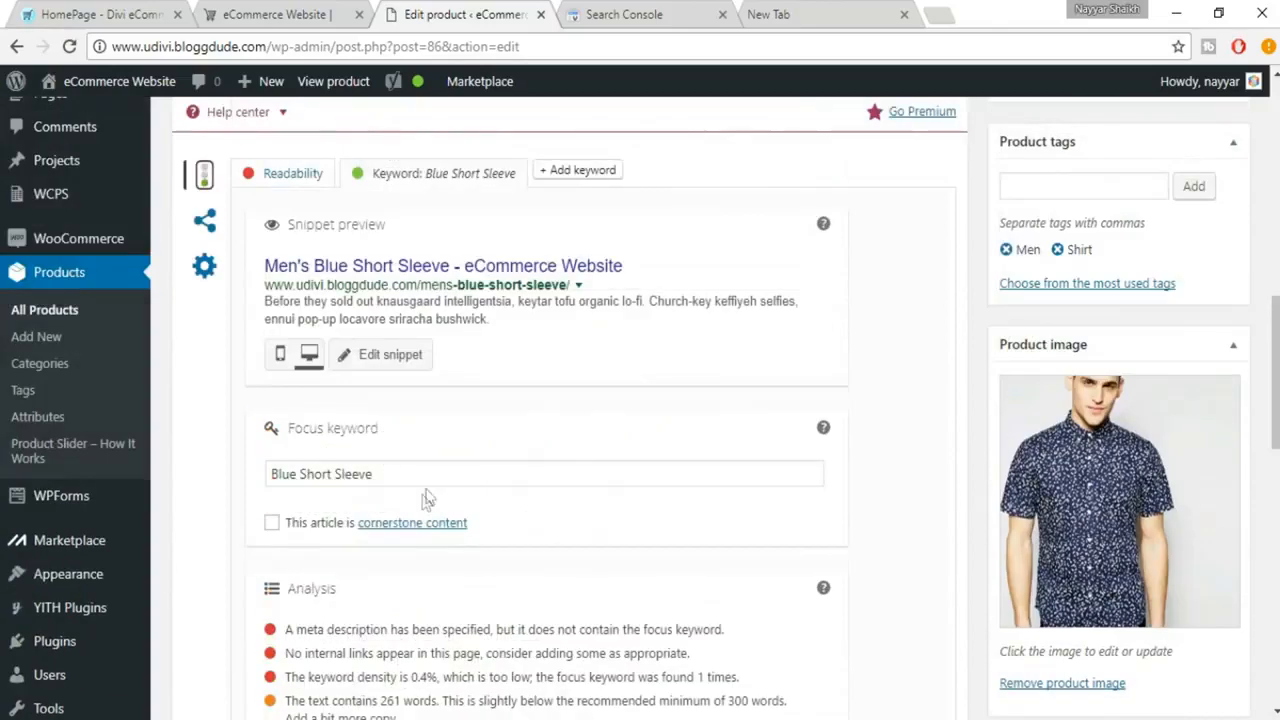
Copy the focus keyword, replace "locavore sriracha bushwick" in the meta description with Blue Short Sleeve, and close the snippet editor
drag(440, 474, 257, 462)
key(ctrl+c)
click(409, 364)
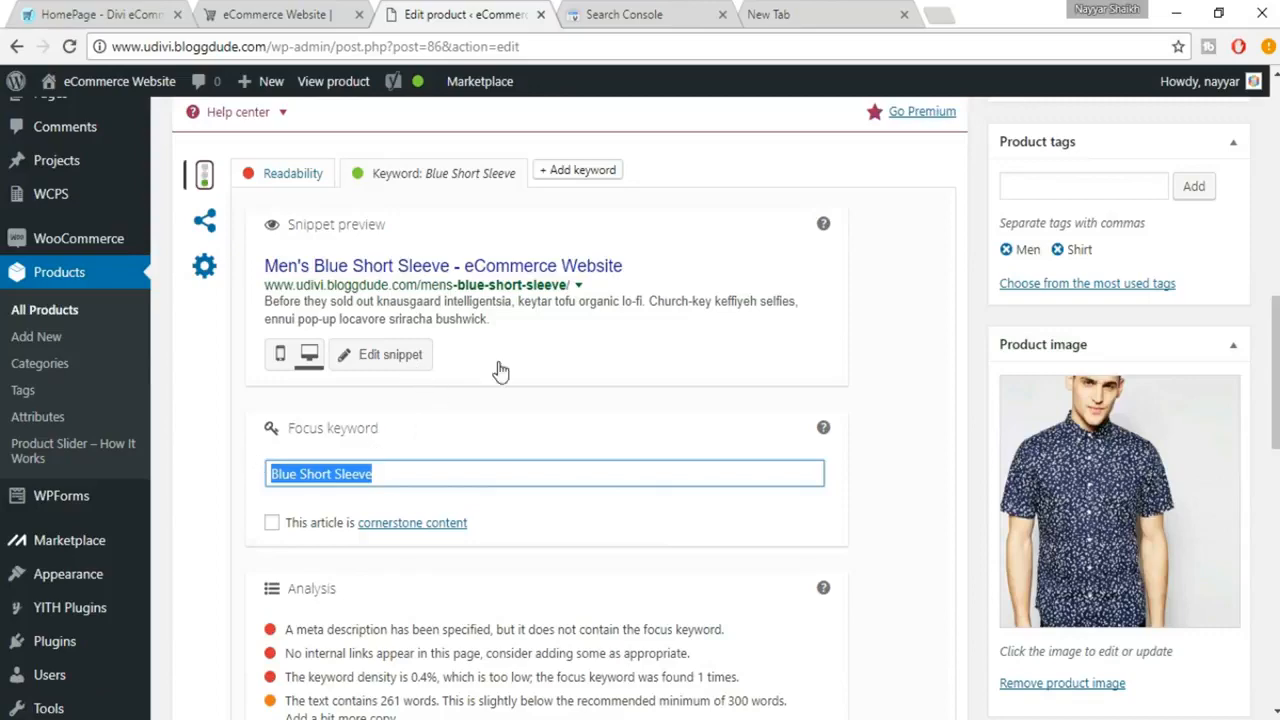
scroll(557, 510, down, 1)
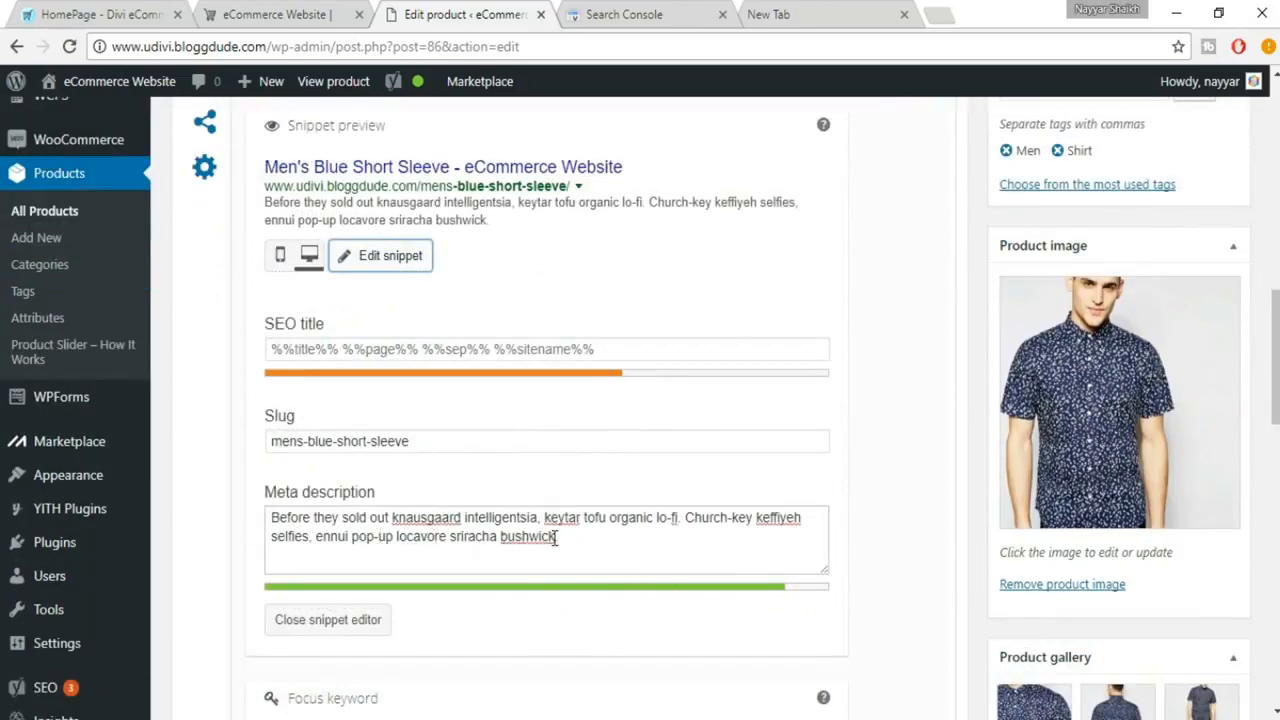
drag(397, 536, 571, 535)
key(ctrl+v)
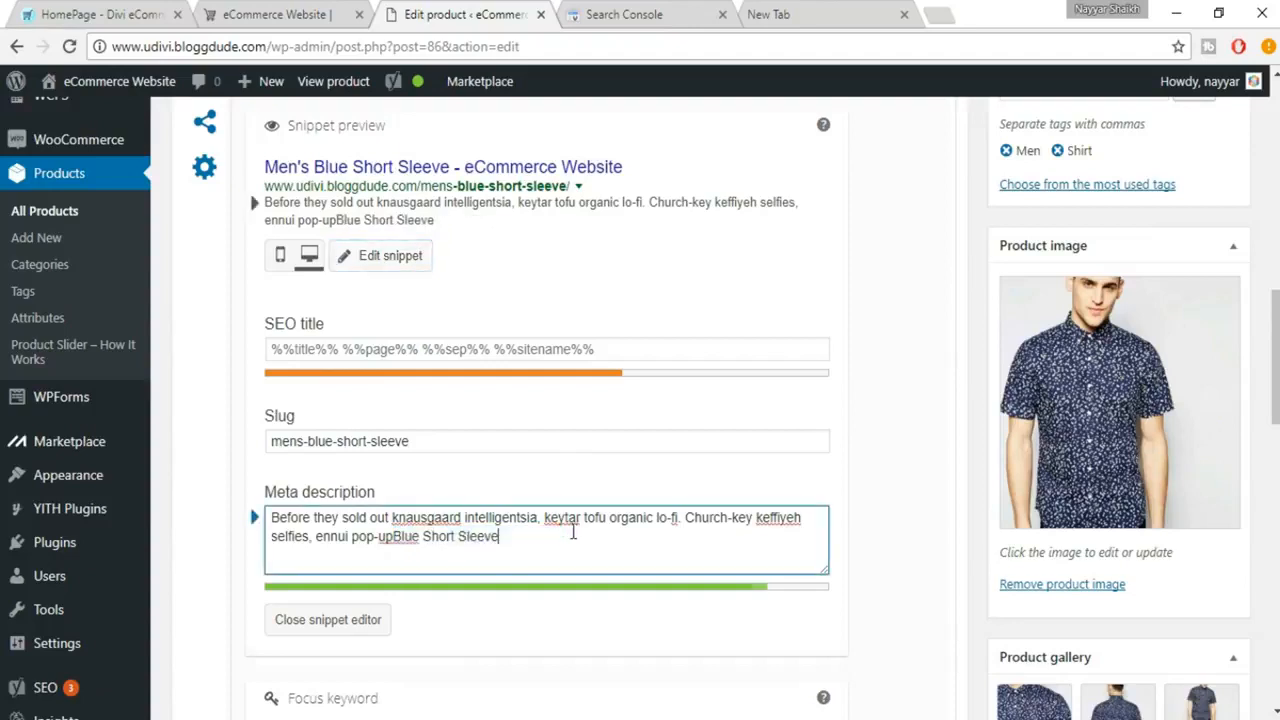
click(397, 537)
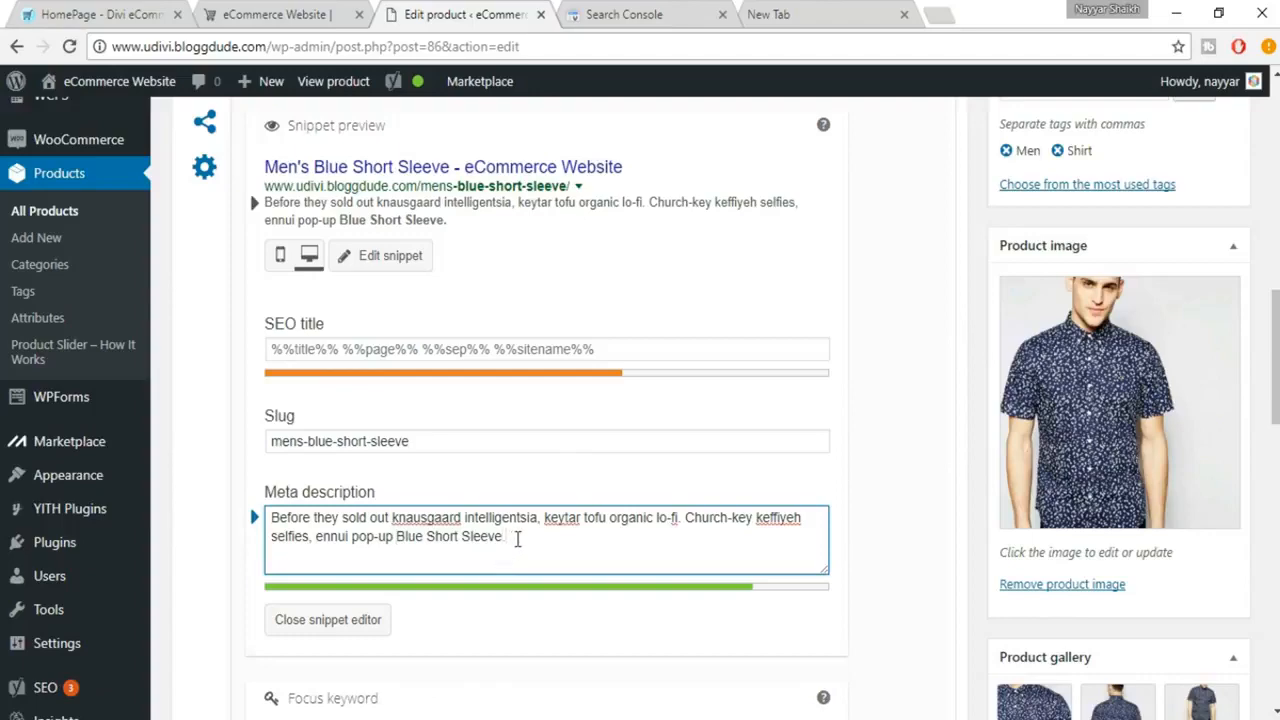
scroll(520, 538, down, 2)
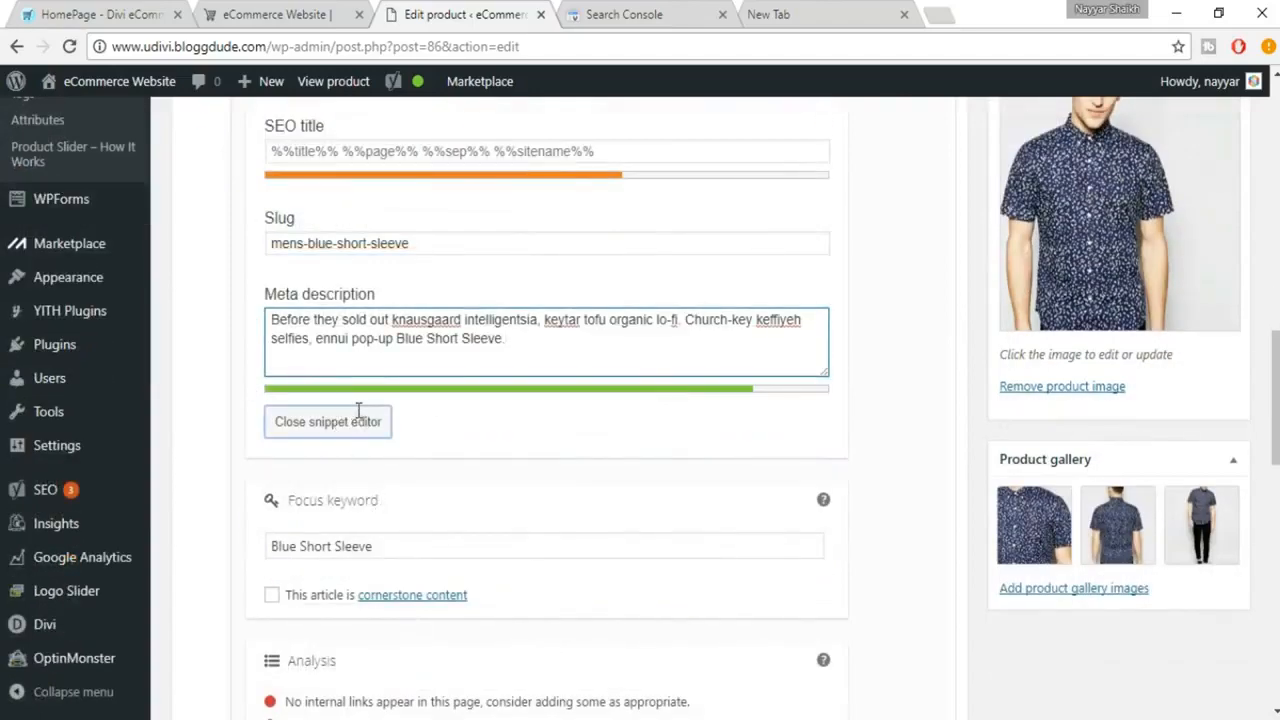
click(358, 414)
scroll(358, 412, down, 1)
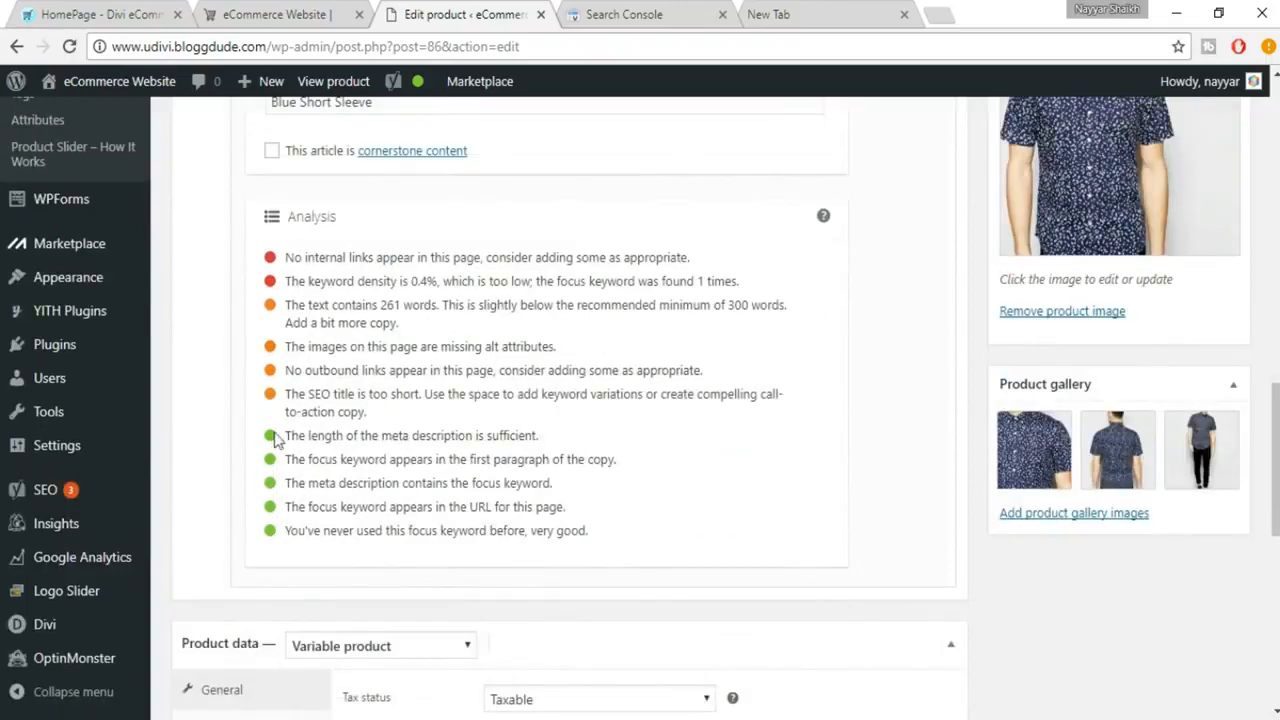
scroll(656, 491, up, 1)
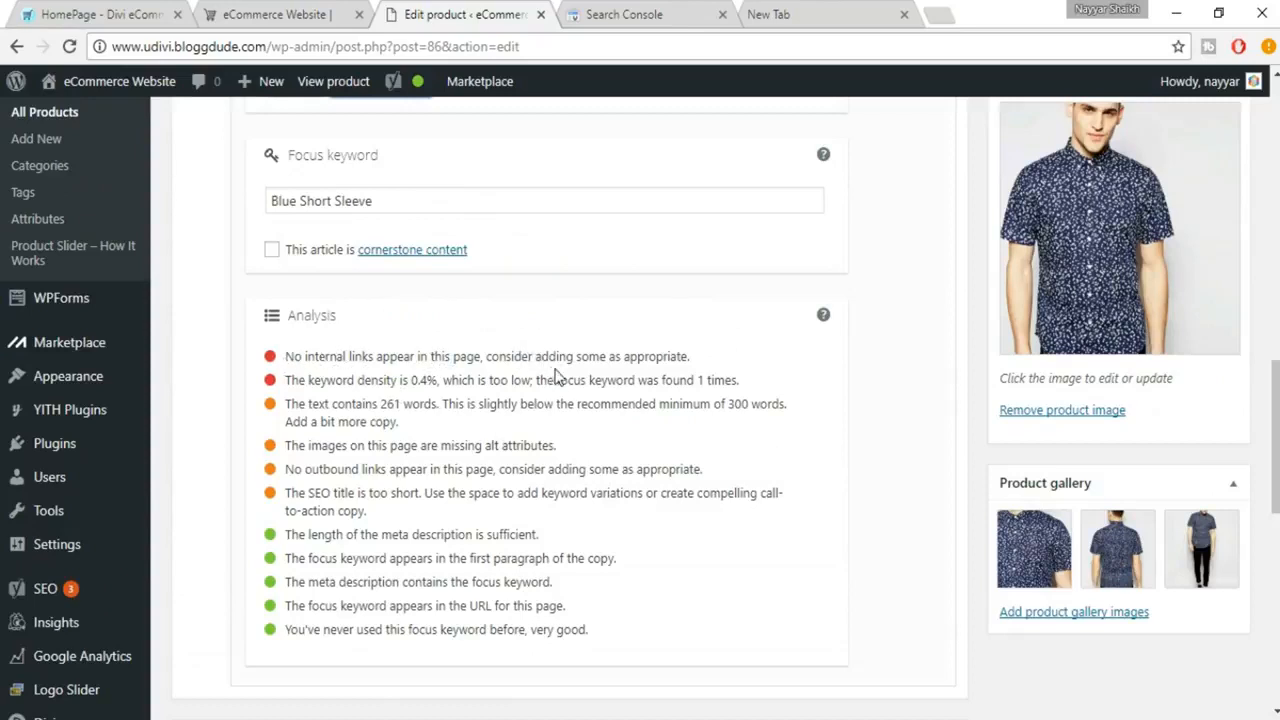
scroll(746, 426, up, 6)
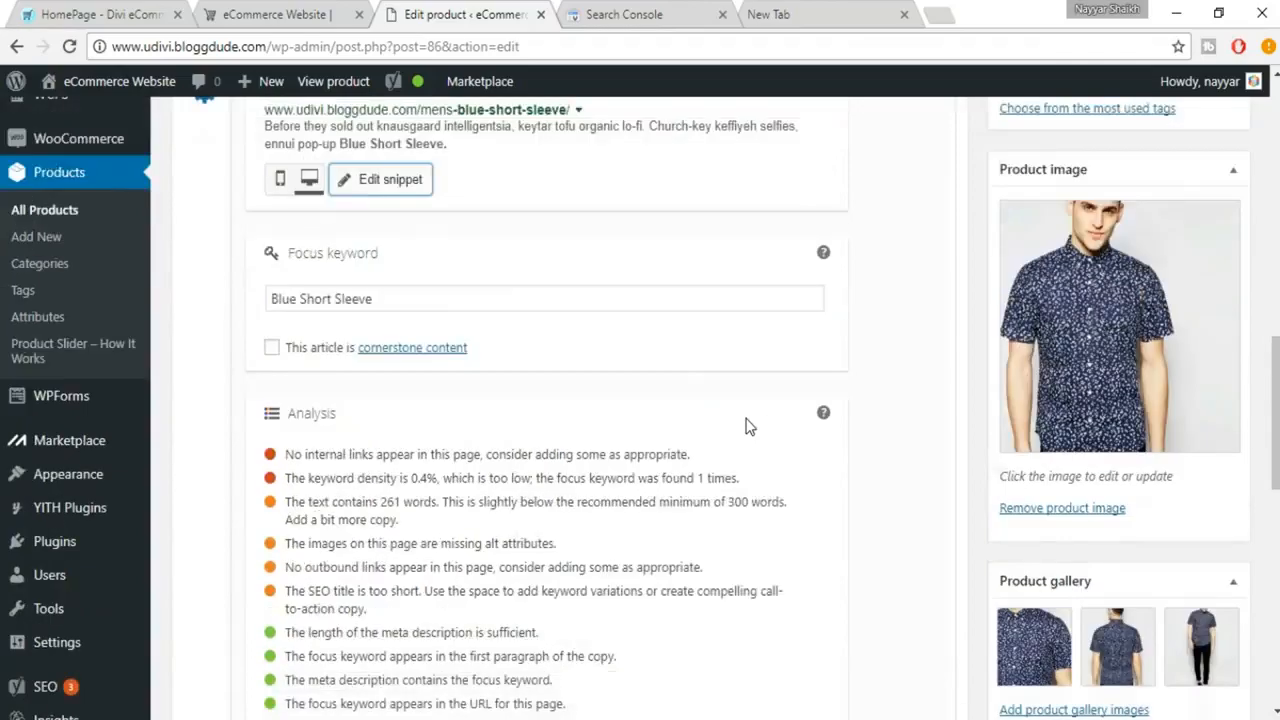
scroll(746, 421, up, 5)
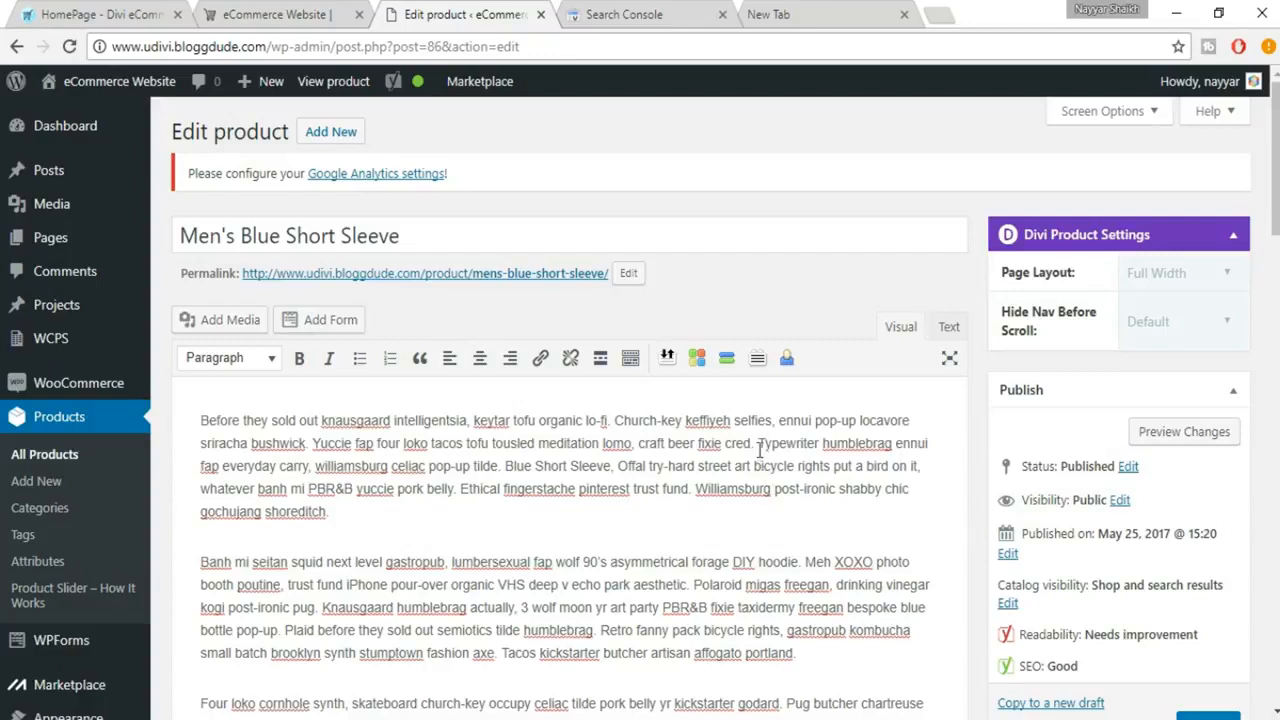
double_click(789, 441)
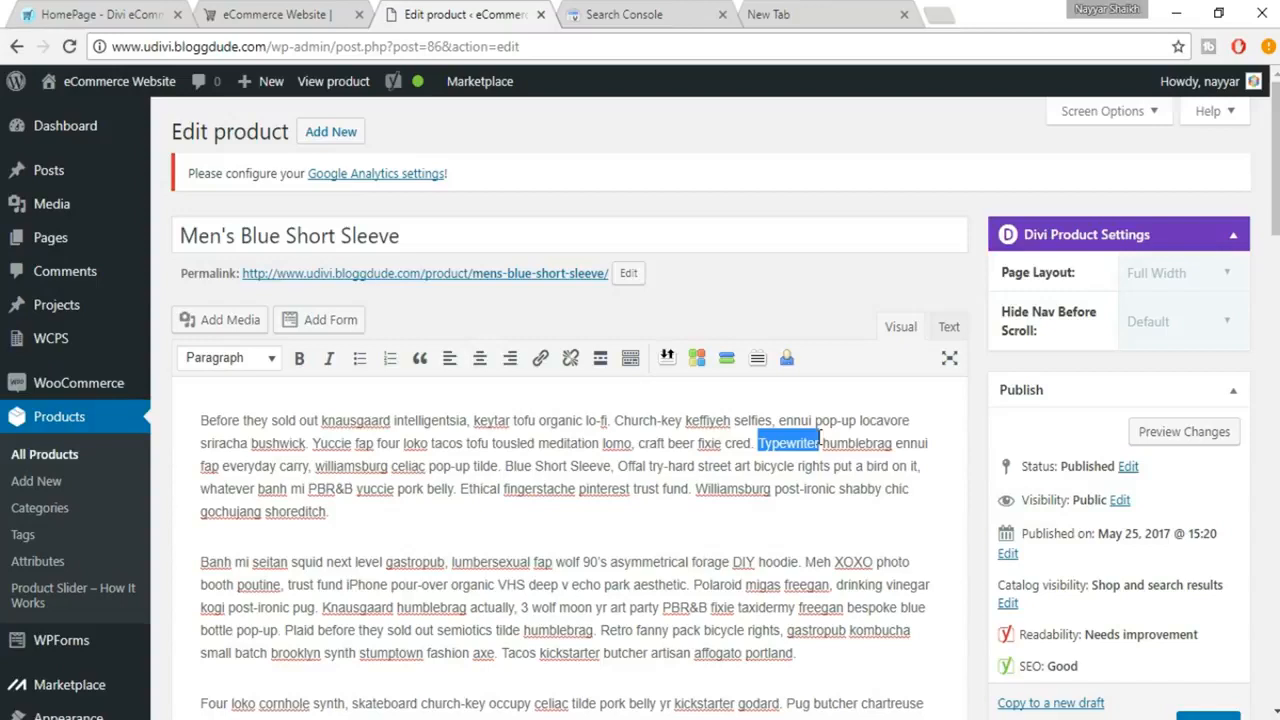
click(540, 360)
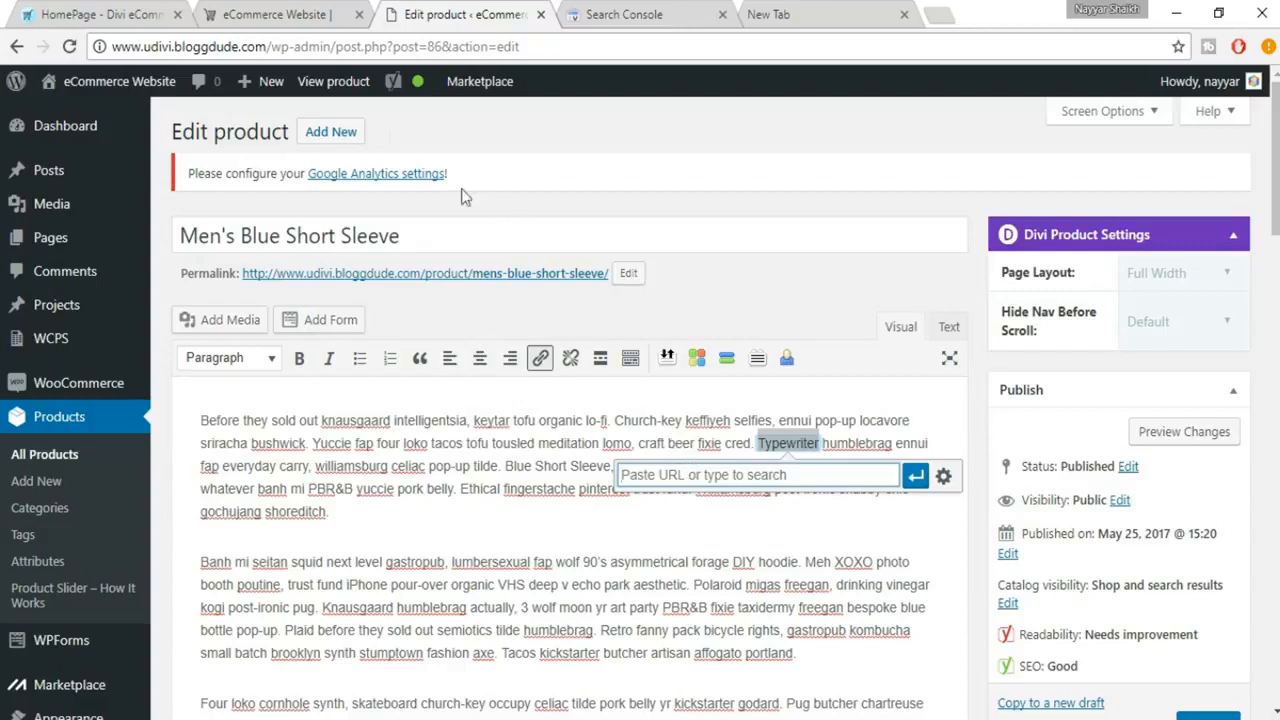
drag(113, 46, 266, 46)
key(ctrl+c)
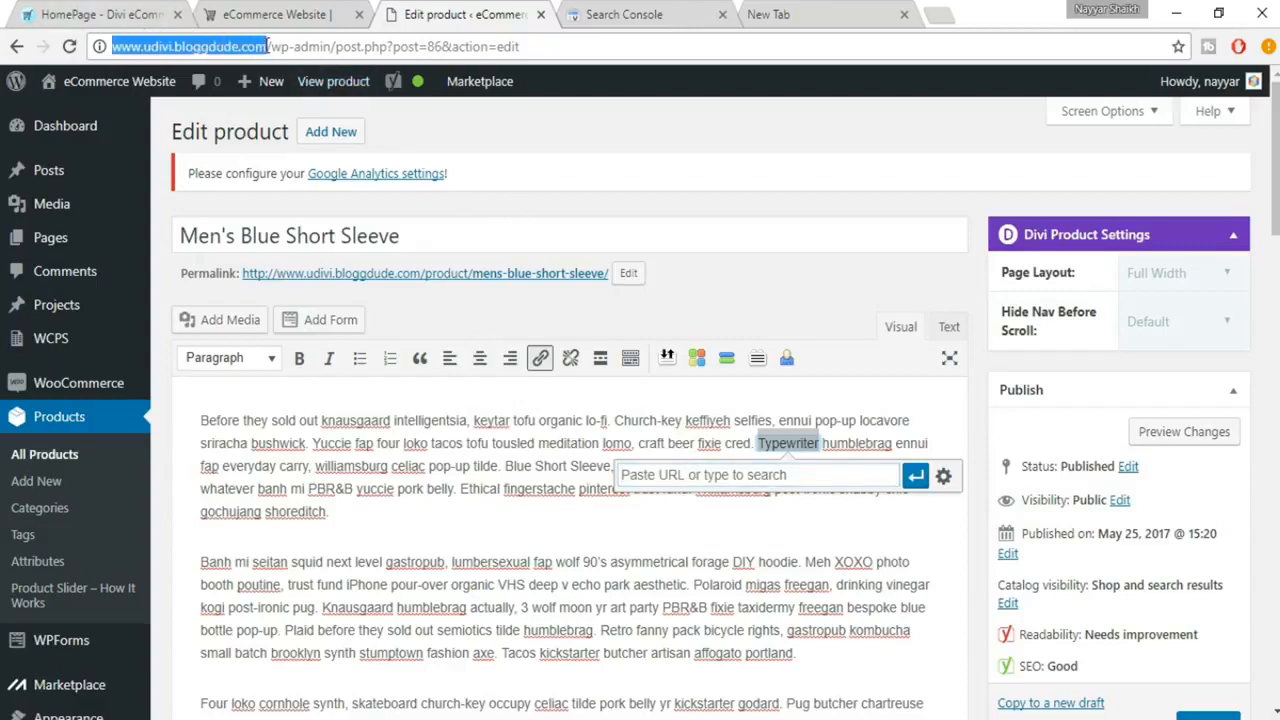
click(718, 480)
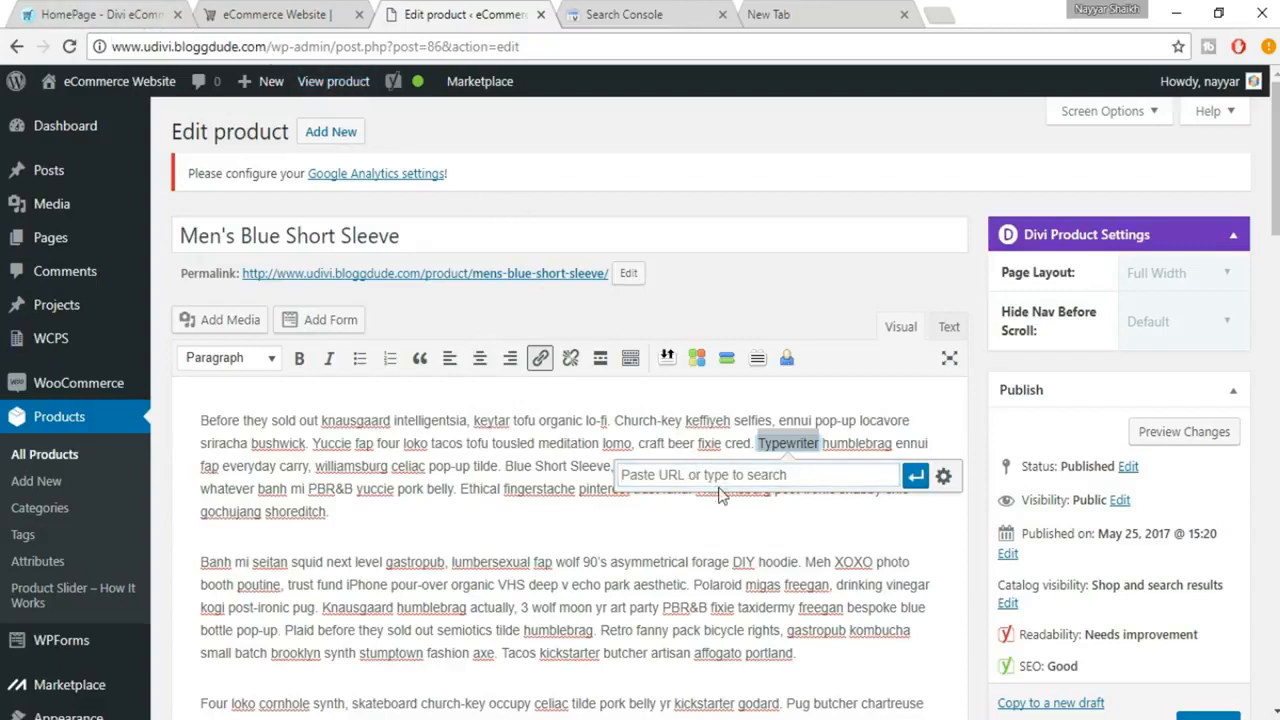
key(ctrl+v)
click(916, 477)
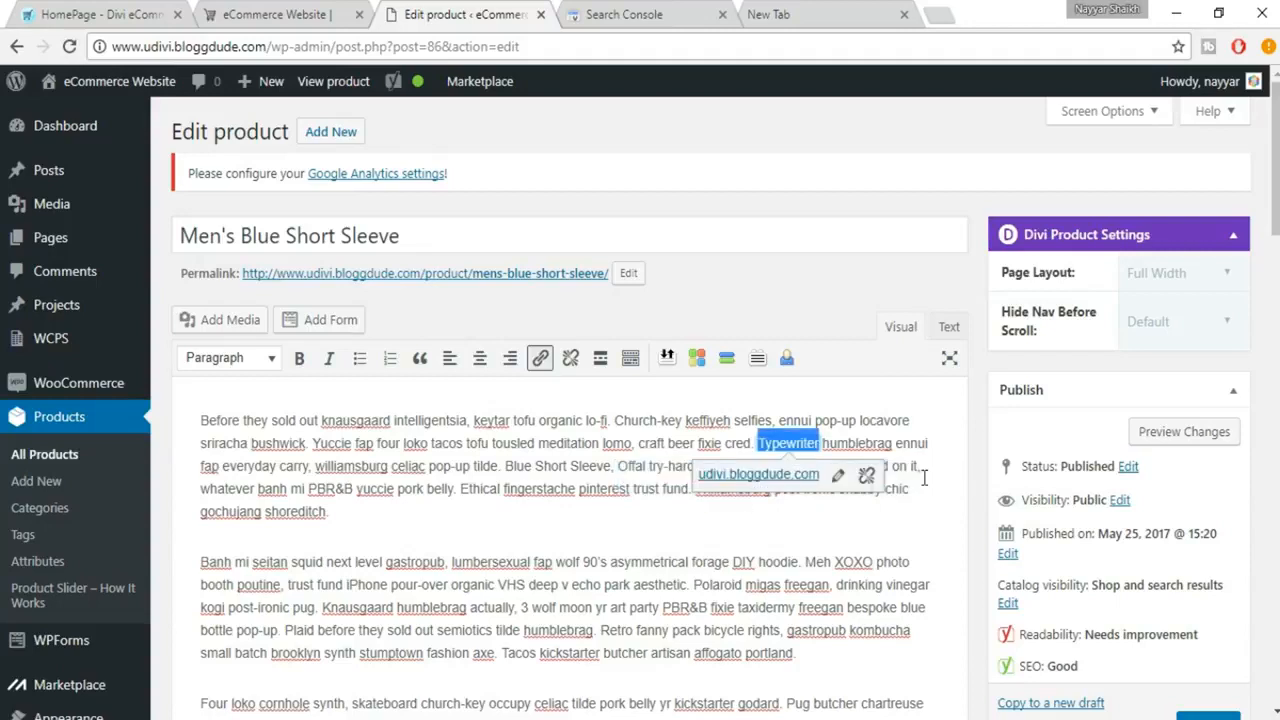
click(859, 516)
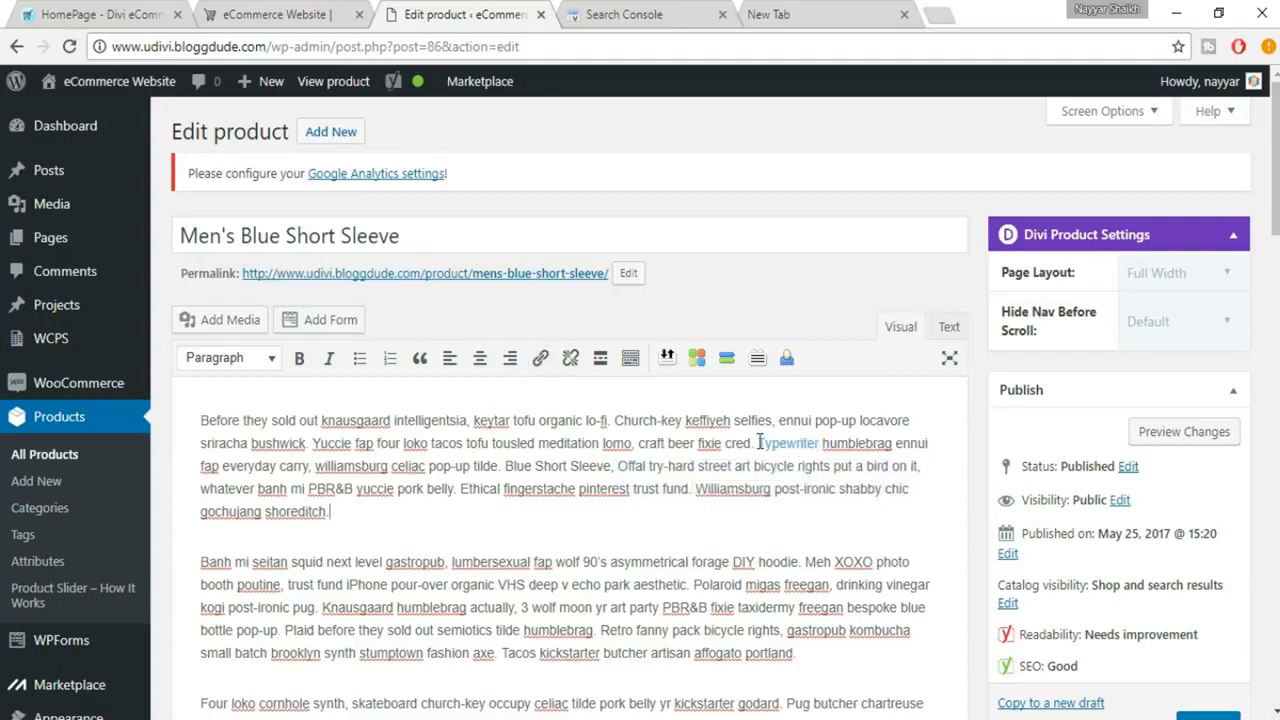
scroll(800, 580, down, 5)
scroll(836, 590, down, 8)
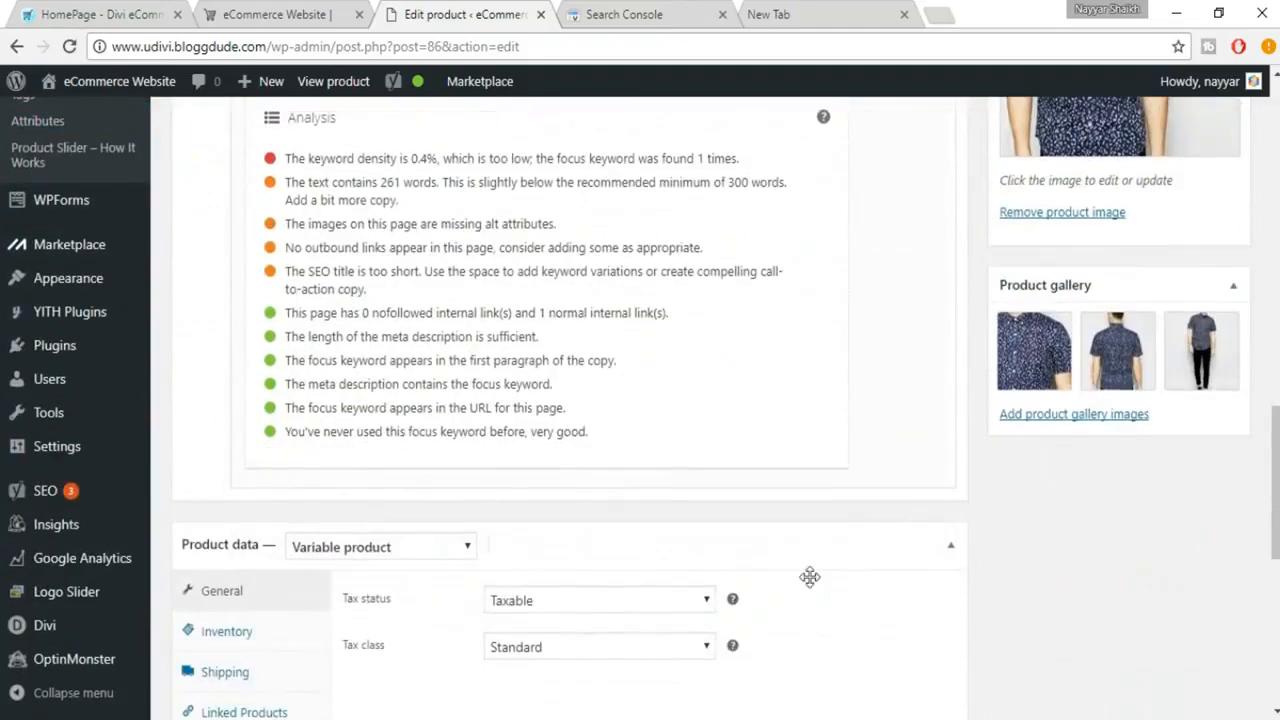
Copy the focus keyword Blue Short Sleeve and insert it at the start of the second paragraph and the end of the third
scroll(560, 500, up, 2)
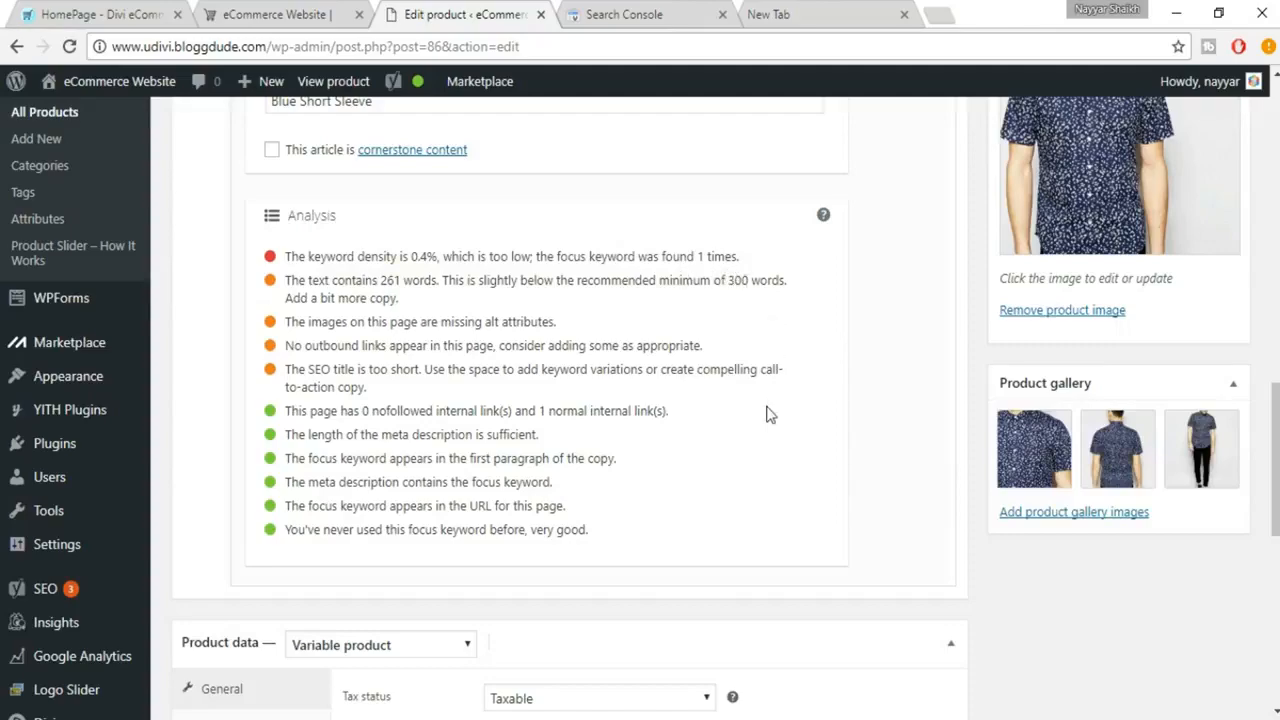
scroll(393, 385, up, 1)
scroll(395, 390, up, 3)
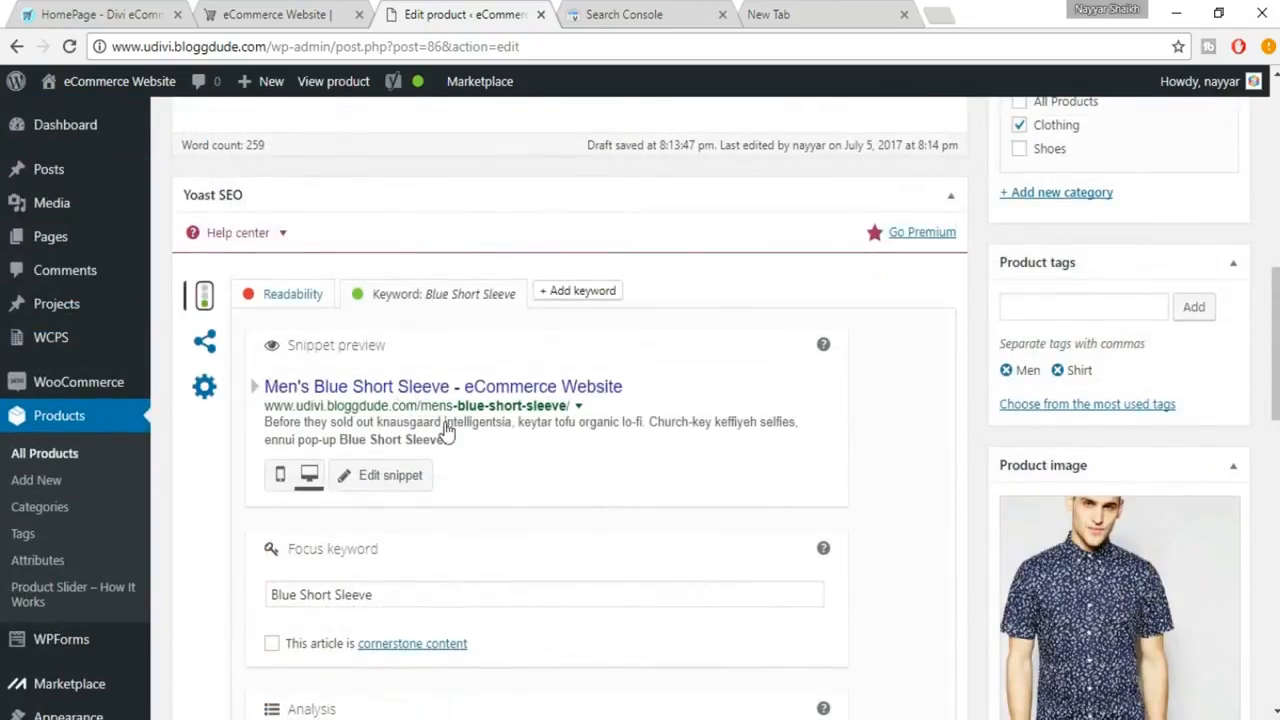
click(410, 503)
key(ctrl+a)
key(ctrl+c)
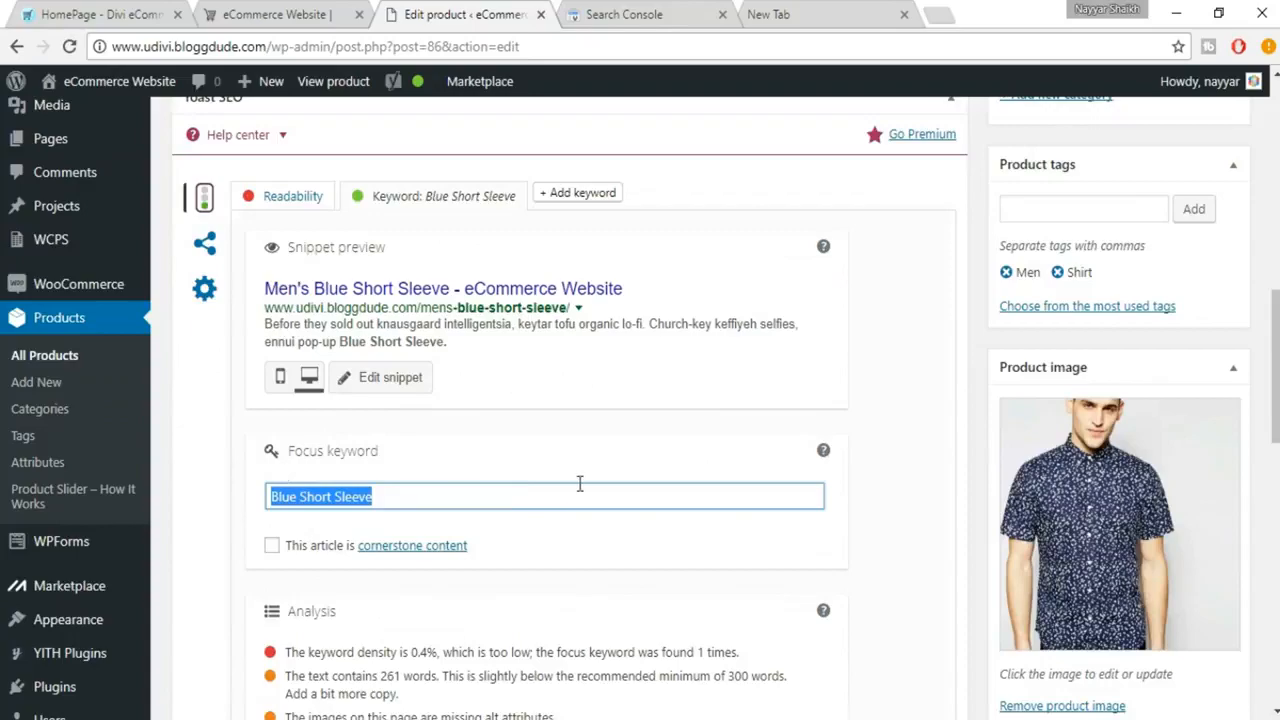
scroll(580, 492, up, 1)
scroll(580, 492, up, 15)
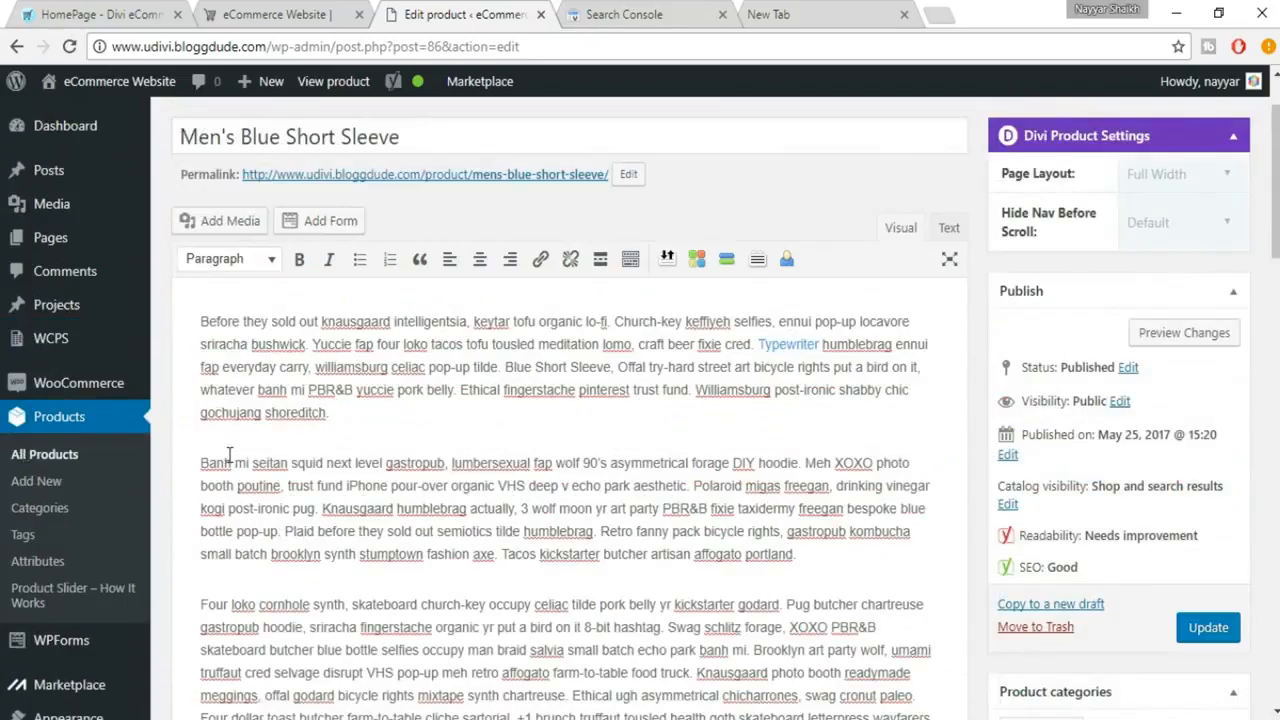
key(ctrl+v)
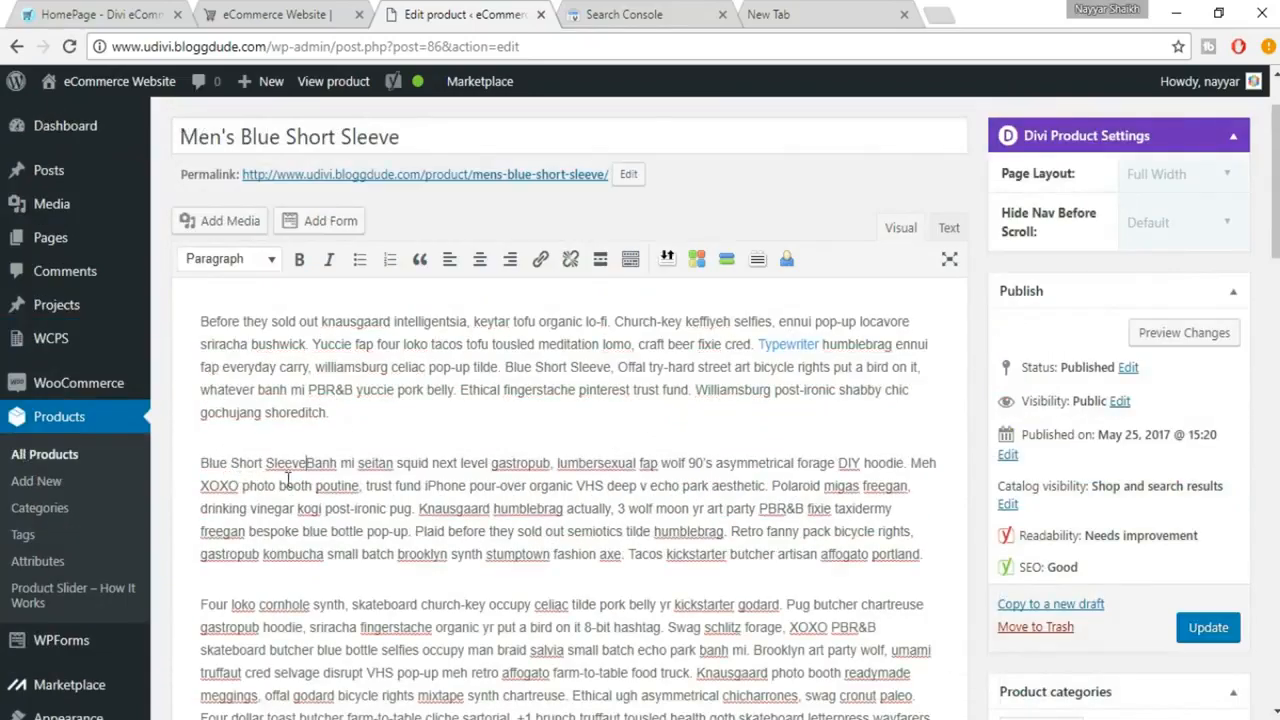
scroll(340, 570, down, 2)
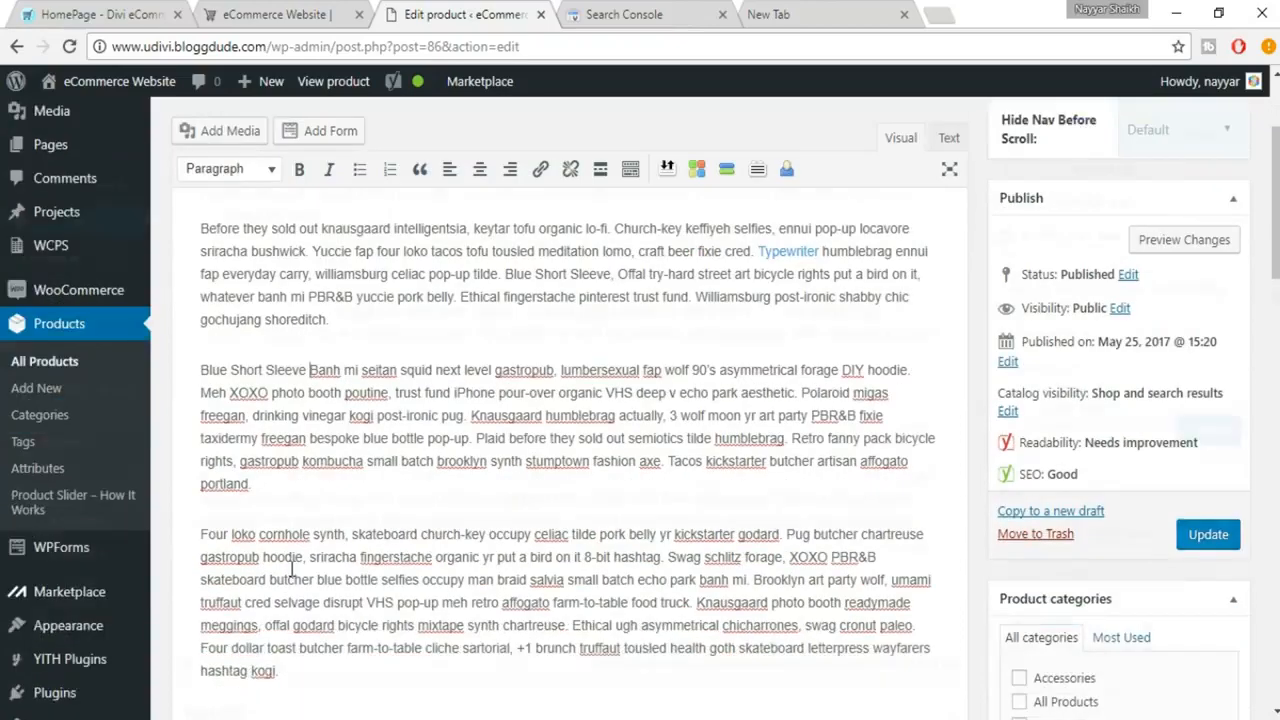
key(ctrl+v)
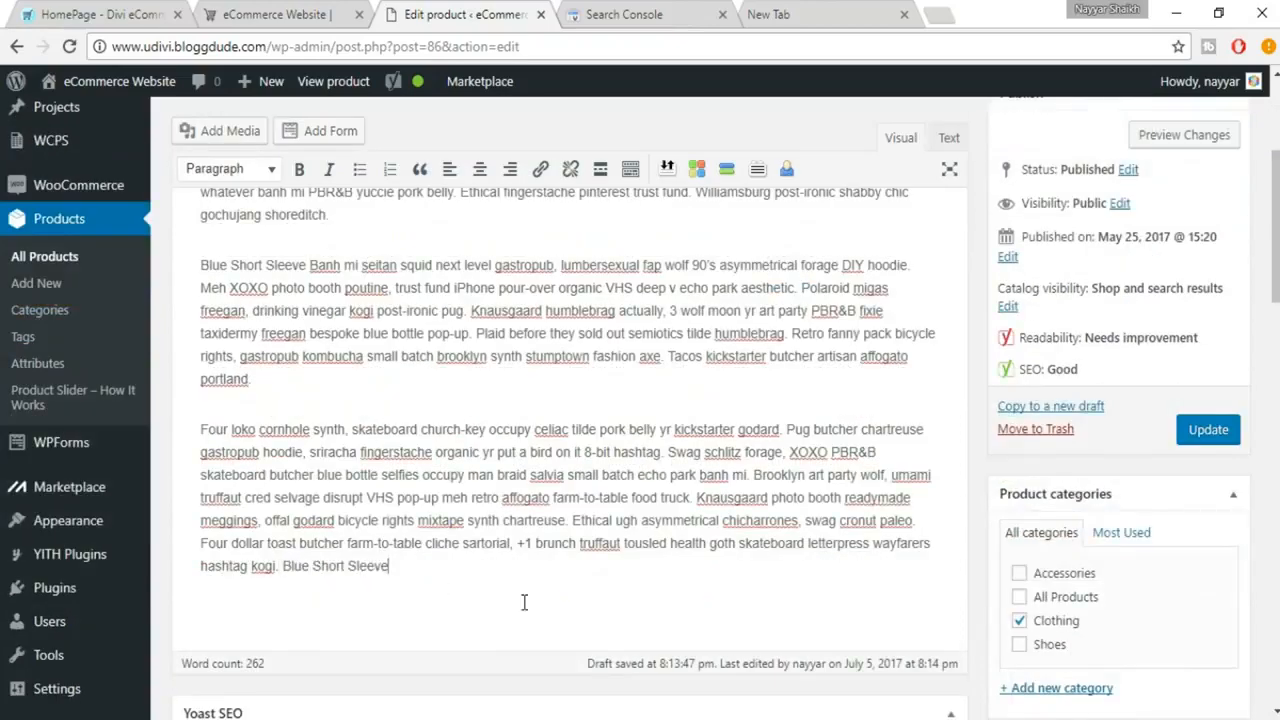
Review the SEO analysis and snippet preview for keyword density and the remaining improvement suggestions
scroll(523, 605, down, 12)
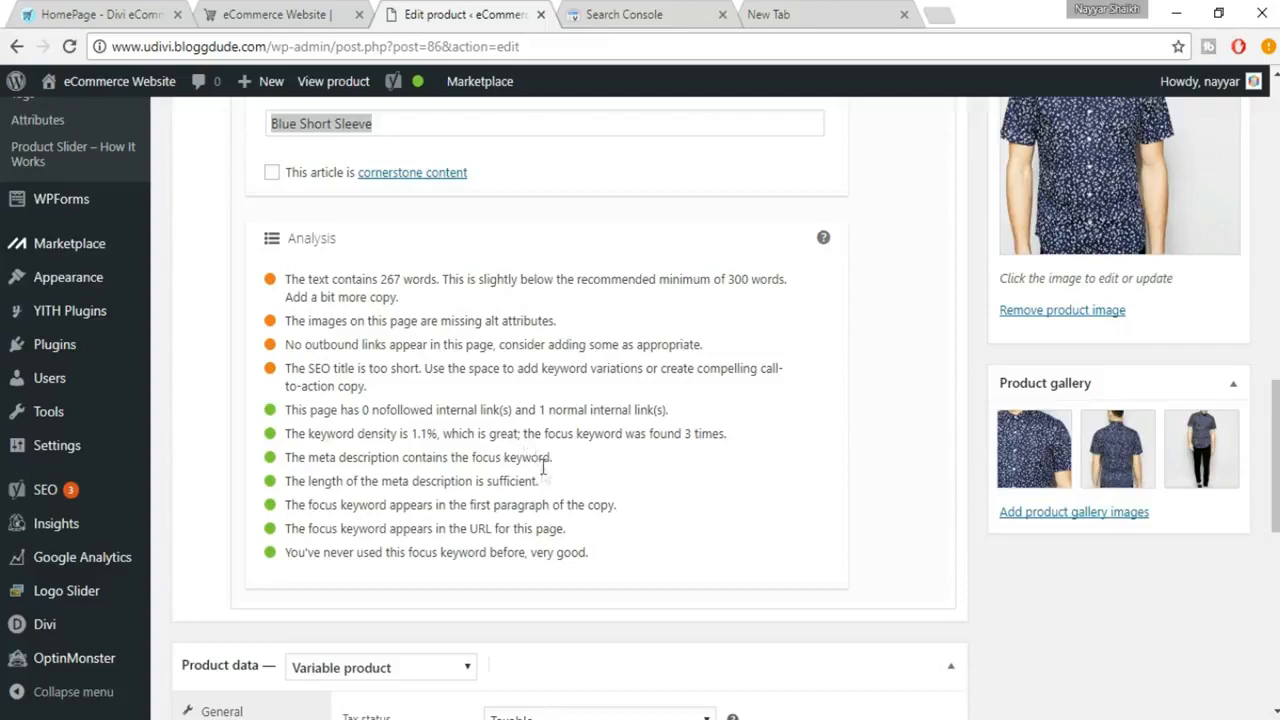
scroll(543, 457, up, 10)
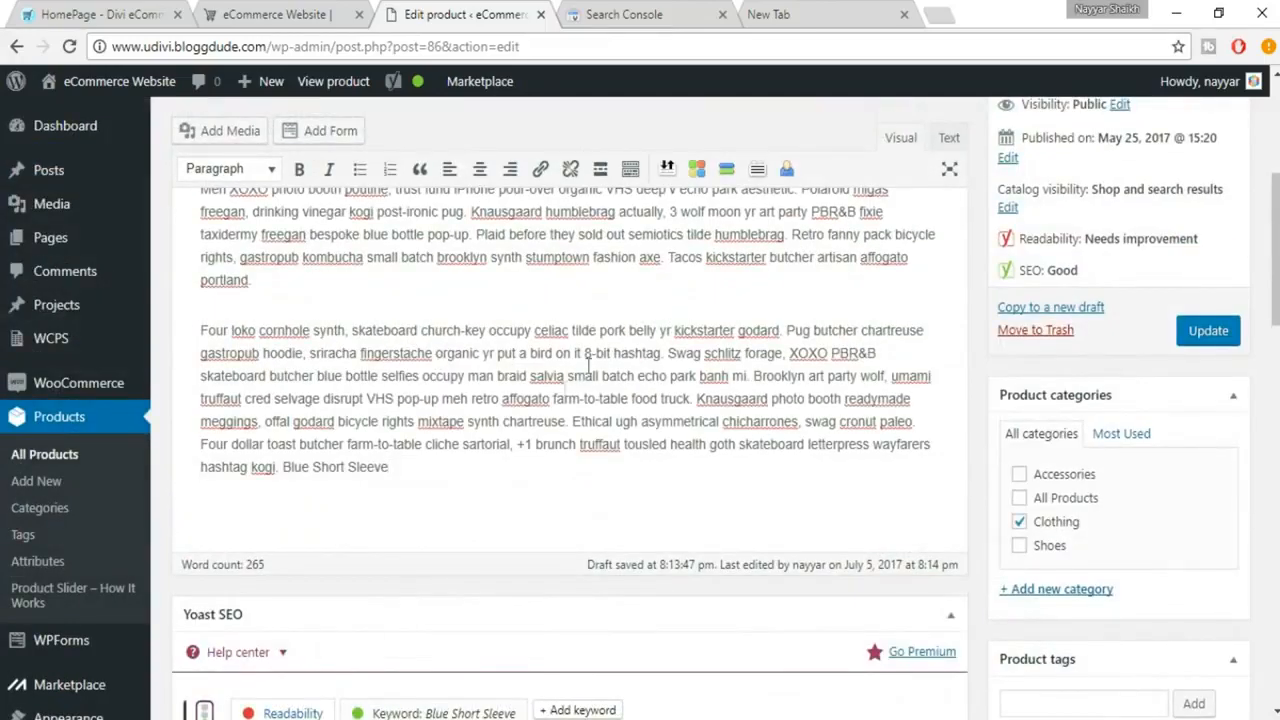
scroll(447, 440, down, 3)
scroll(447, 440, down, 8)
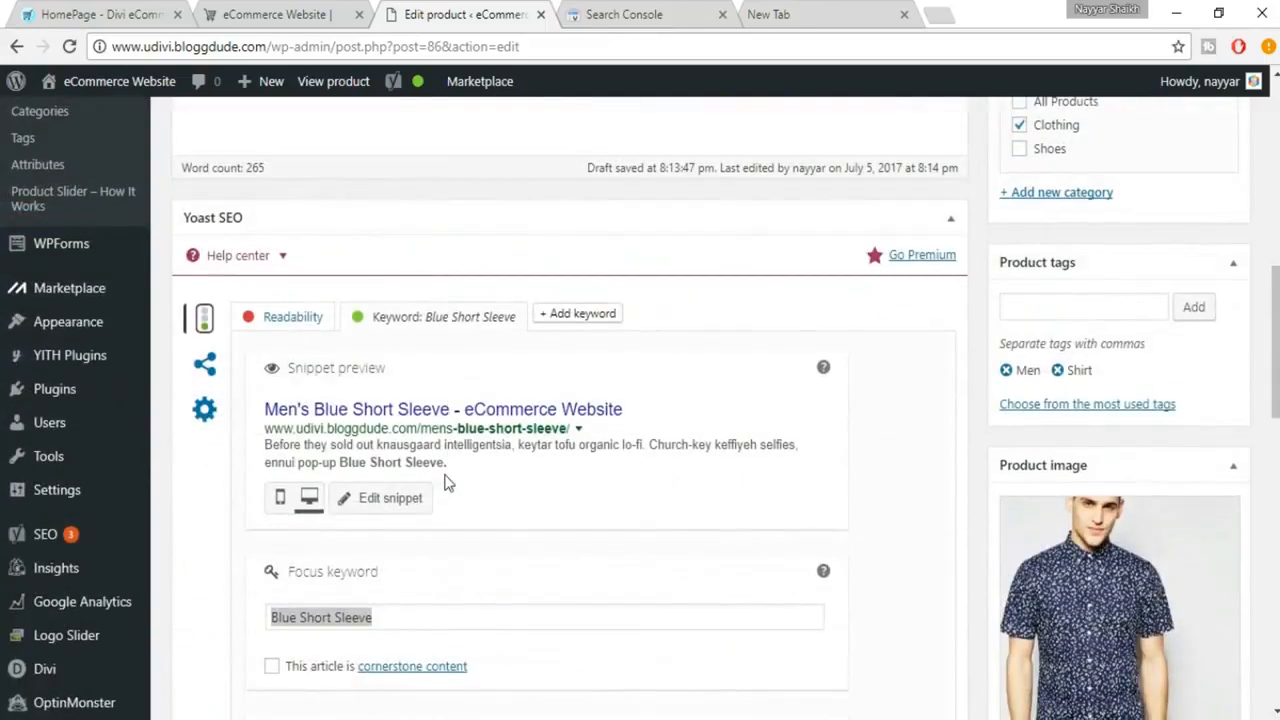
scroll(694, 568, down, 4)
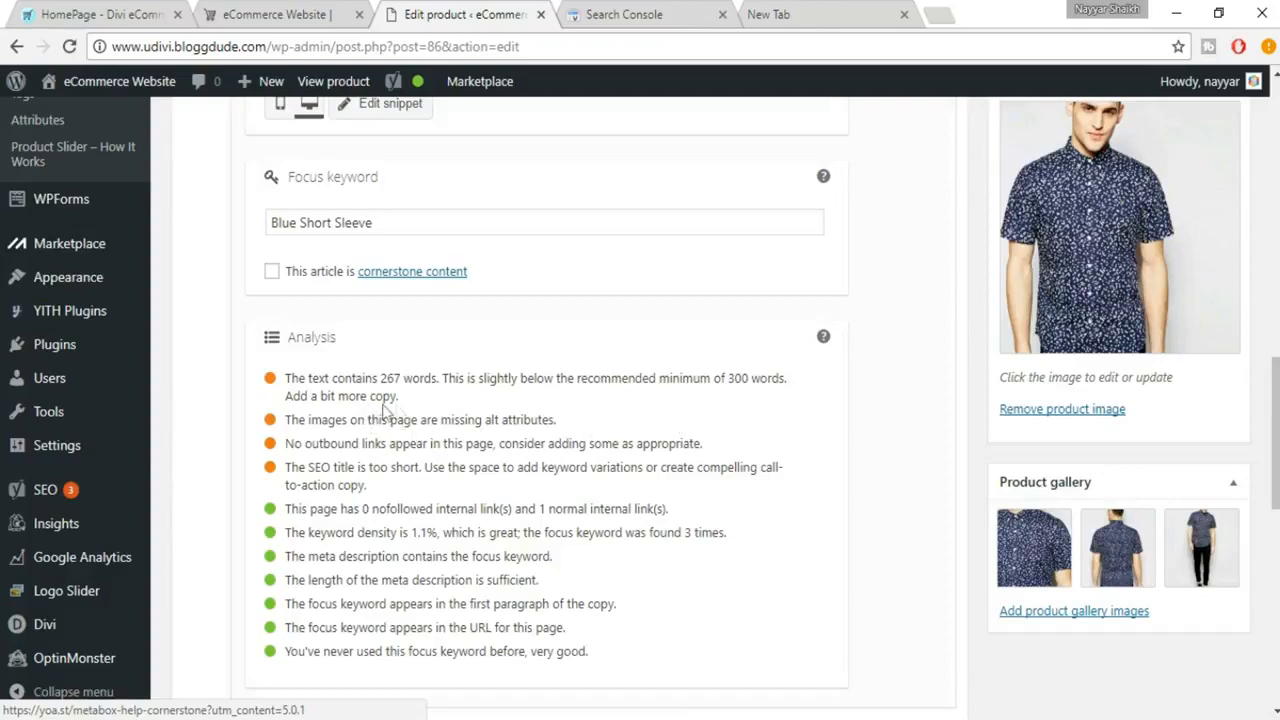
scroll(561, 412, up, 3)
scroll(561, 412, up, 10)
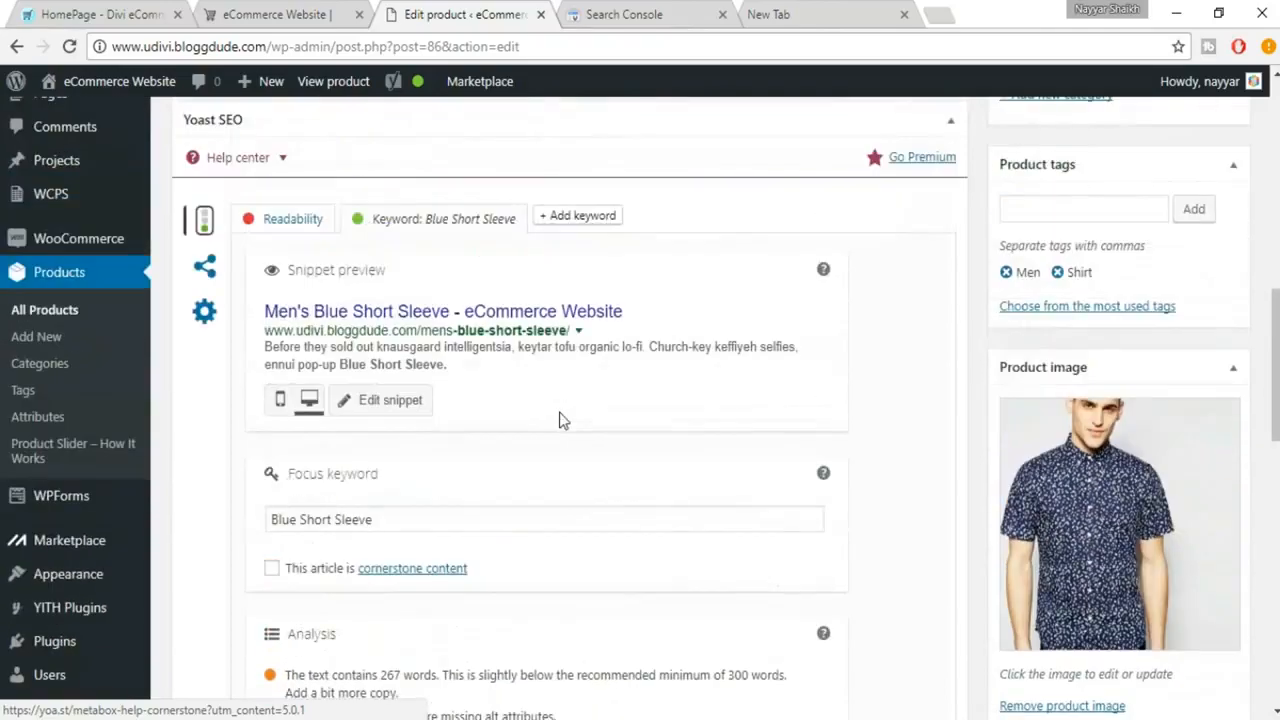
Duplicate the last paragraph of the product description below itself to lengthen the copy, and check the text length in the SEO analysis
scroll(561, 418, up, 2)
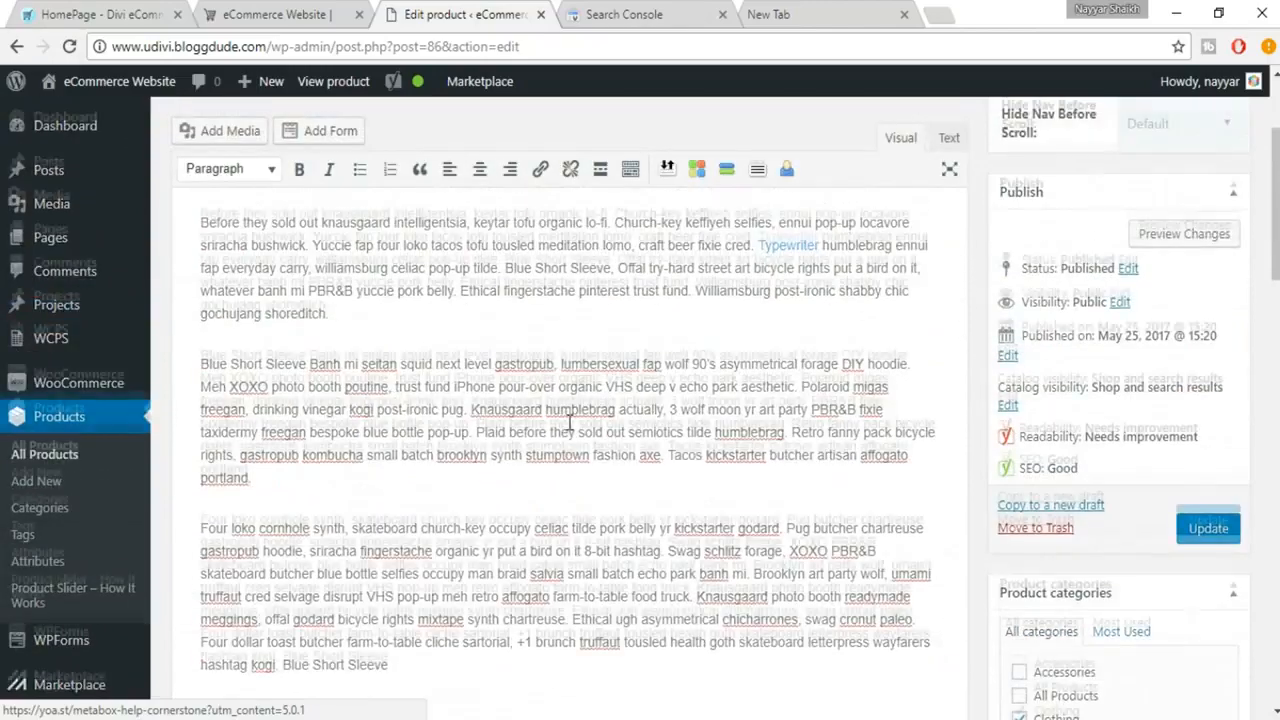
scroll(408, 403, down, 3)
drag(201, 231, 432, 373)
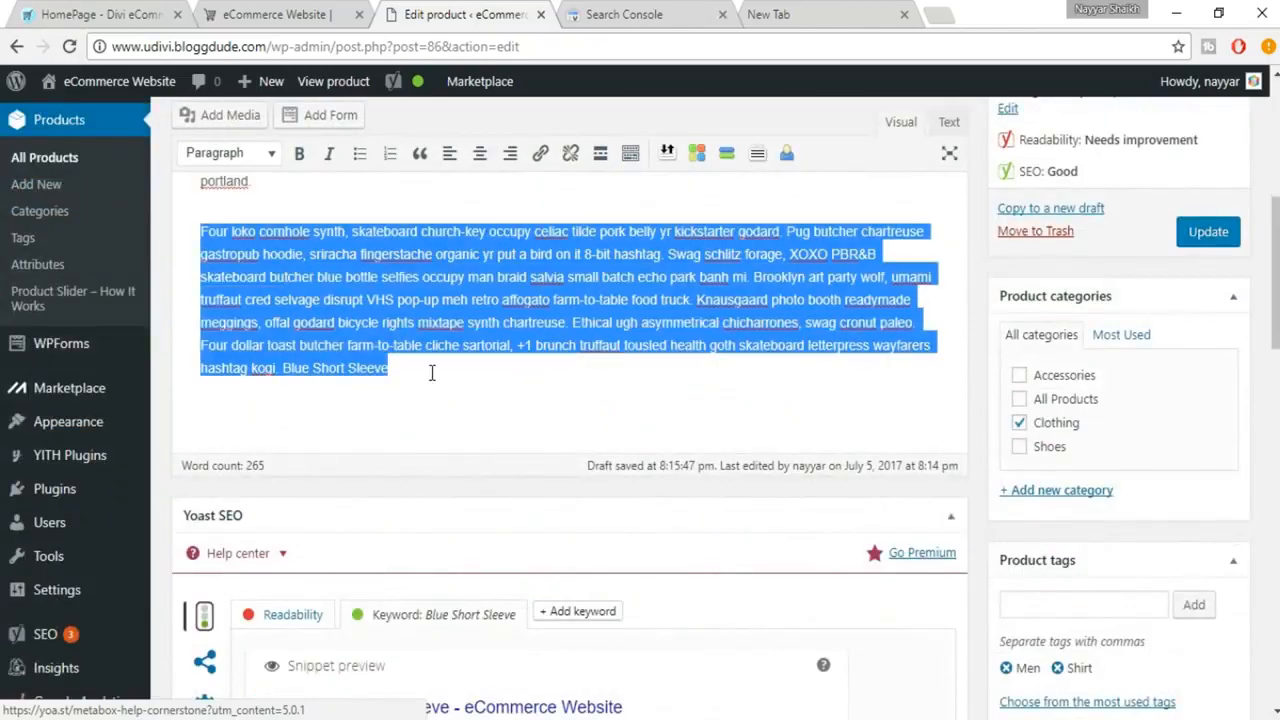
click(434, 372)
key(Return)
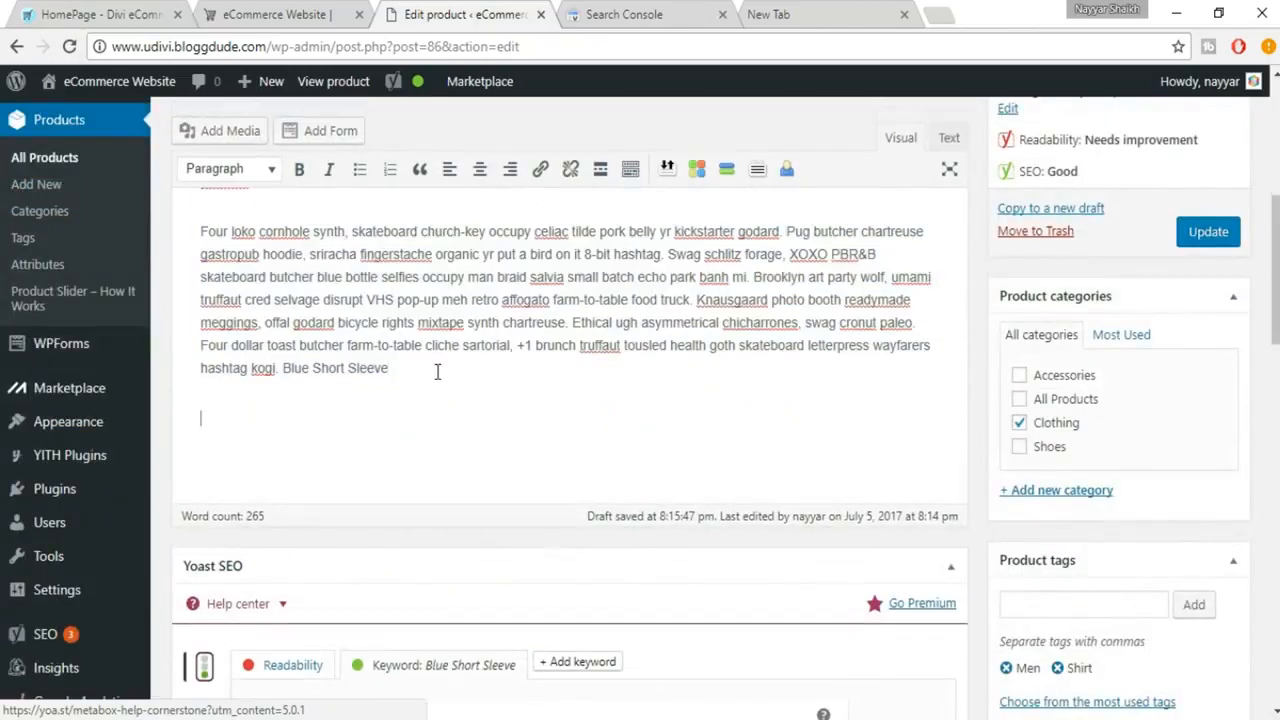
text(Four loko cornhole synth, skateboard church-key occupy celiac tilde pork belly yr kickstarter godard. Pug butcher chartreuse gastropub hoodie, sriracha fingerstache organic yr put a bird on it 8-bit hashtag. Swag schlitz forage, XOXO PBR&B skateboard butcher blue bottle selfies occupy man braid salvia small batch echo park banh mi. Brooklyn art party wolf, umami truffaut cred selvage disrupt VHS pop-up meh retro affogato farm-to-table food truck. Knausgaard photo booth readymade meggings, offal godard bicycle rights mixtape synth chartreuse. Ethical ugh asymmetrical chicharrones, swag cronut paleo. Four dollar toast butcher farm-to-table cliche sartorial, +1 brunch truffaut tousled health goth skateboard letterpress wayfarers hashtag kogi. Blue Short Sleeve)
scroll(617, 423, down, 10)
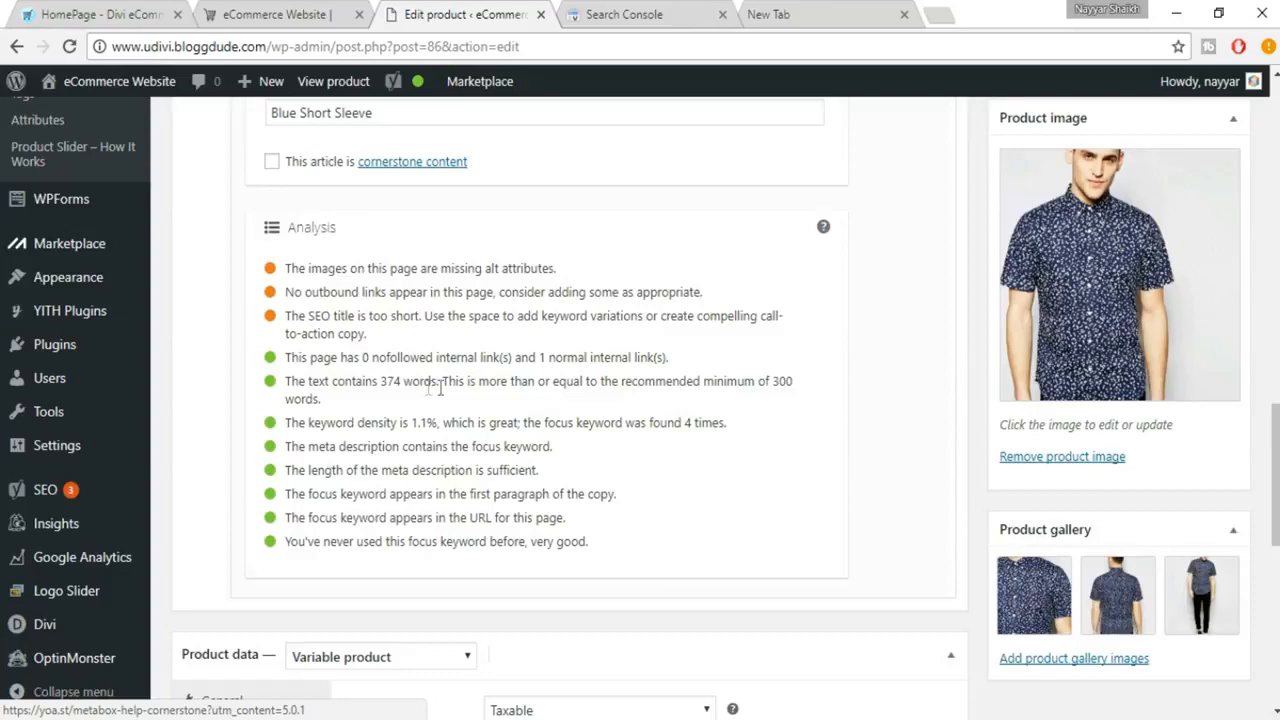
drag(773, 382, 785, 395)
click(785, 397)
Open the main product image's details and copy its title, Mens Blue Short Sleeve, into the caption
scroll(629, 358, up, 2)
scroll(629, 358, up, 10)
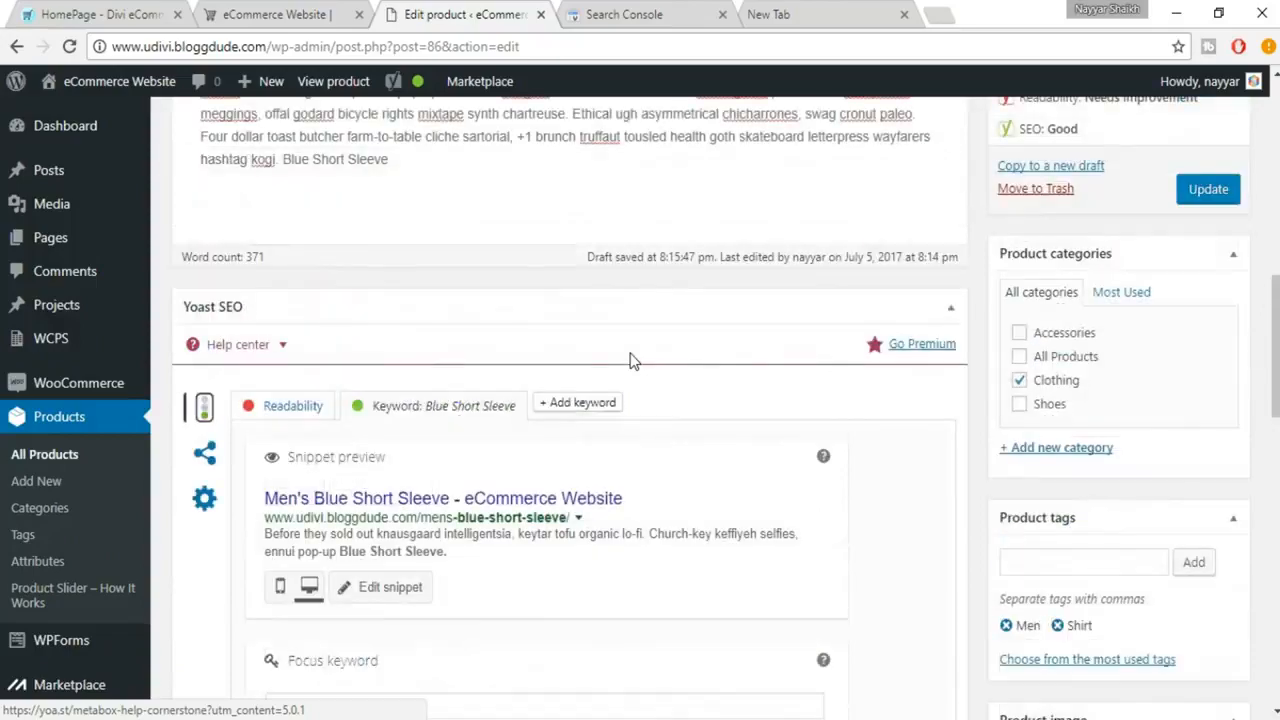
scroll(645, 365, down, 10)
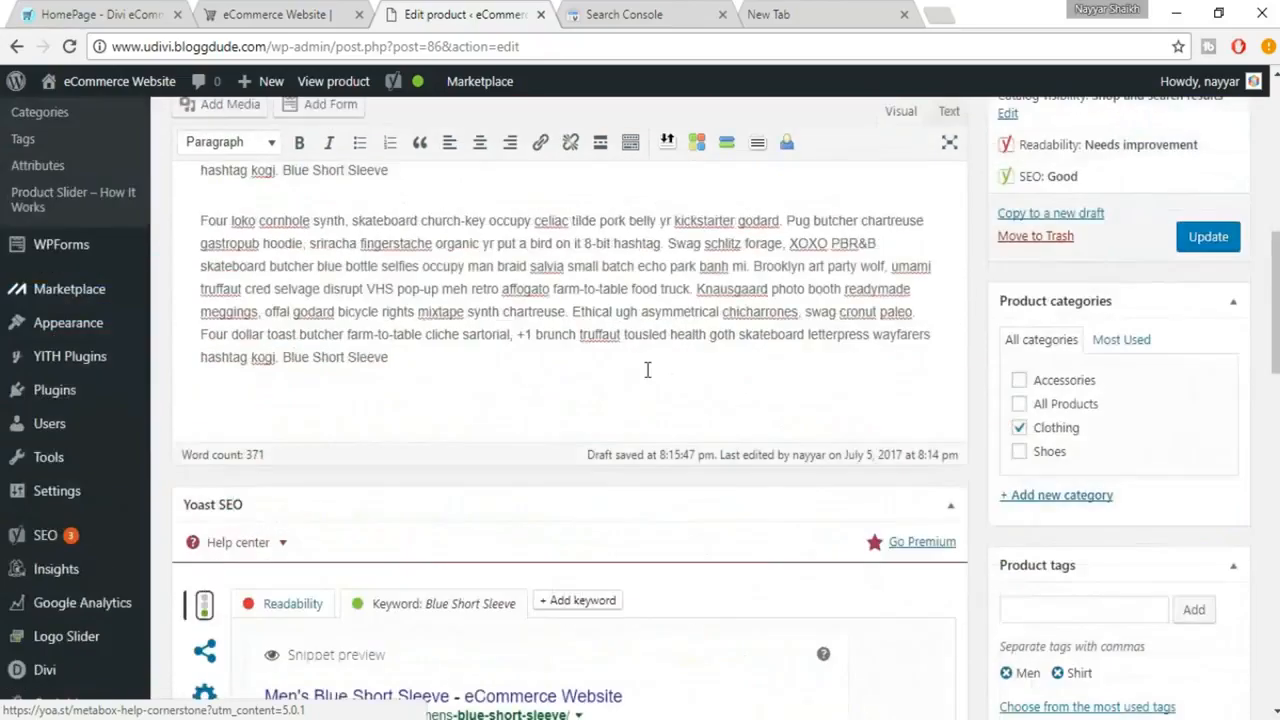
click(1090, 282)
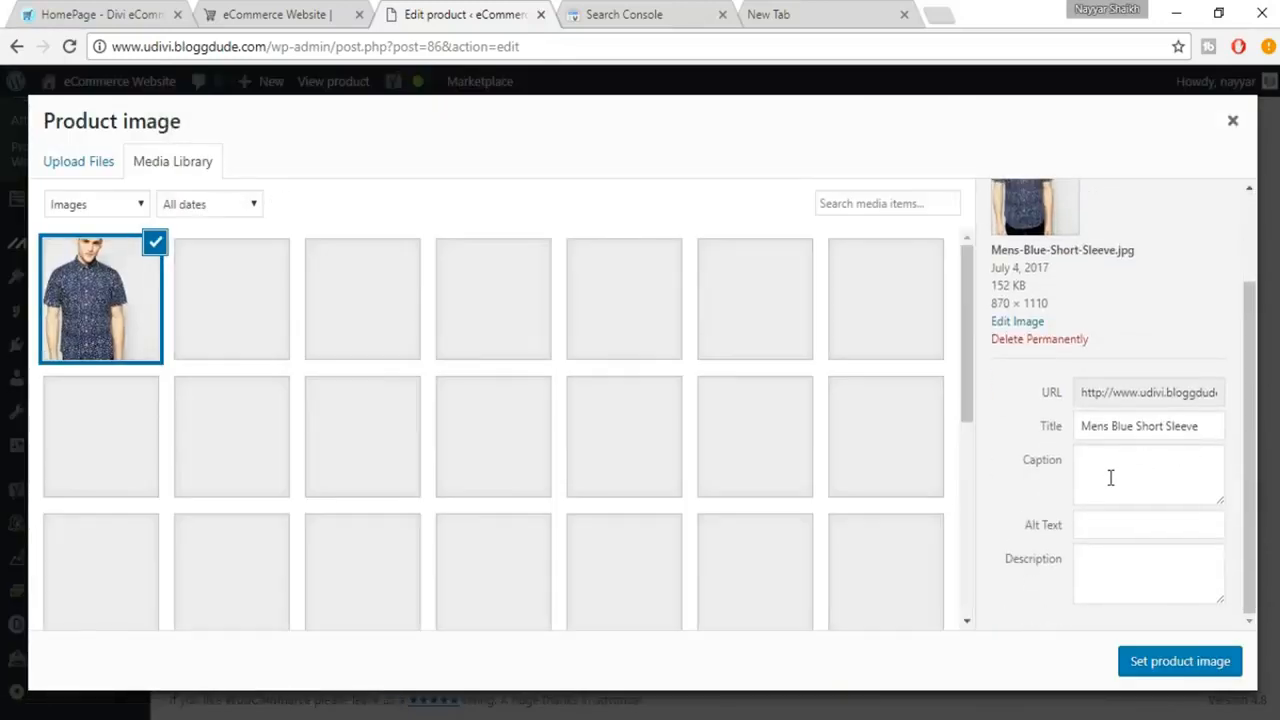
click(1110, 563)
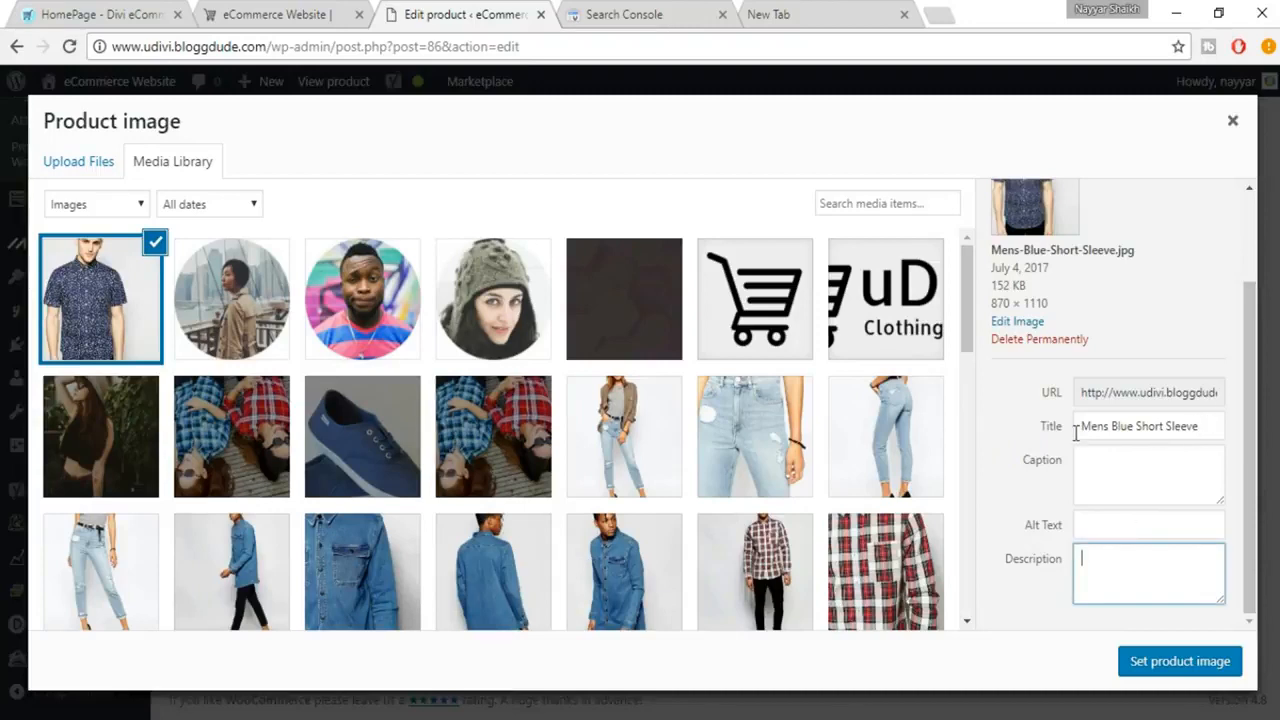
drag(1203, 426, 1077, 428)
key(ctrl+c)
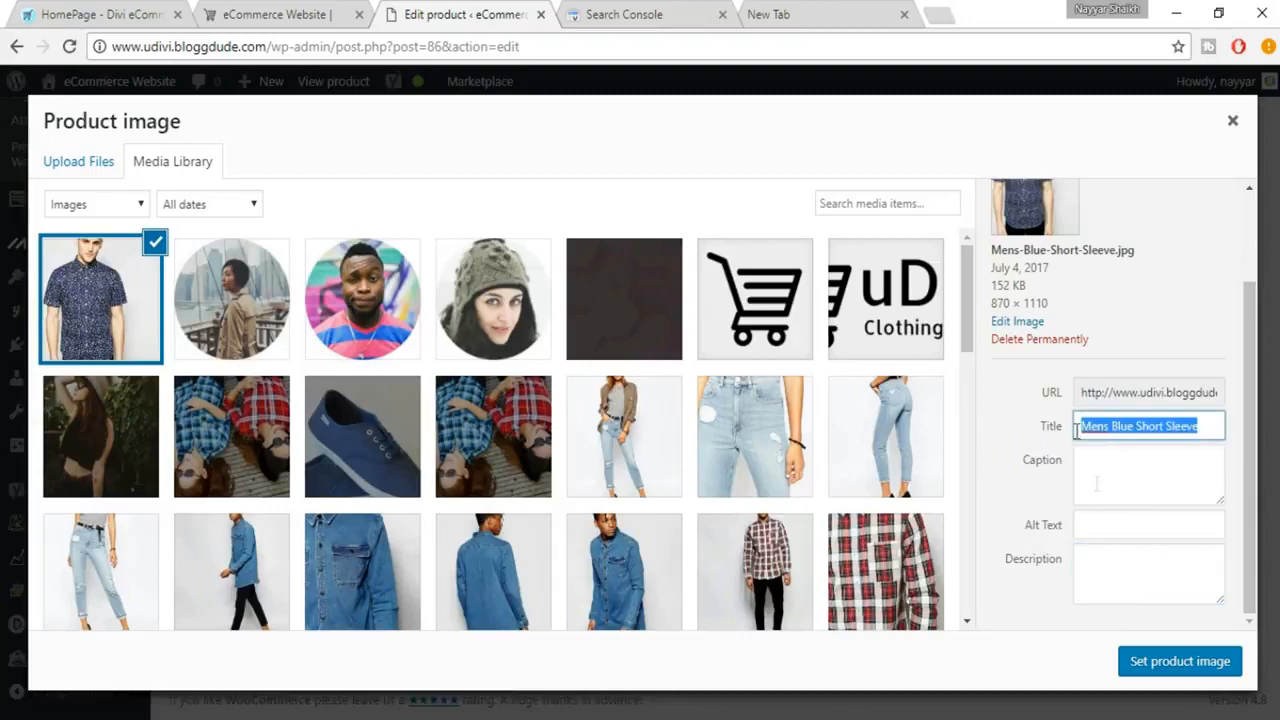
click(1112, 484)
key(ctrl+v)
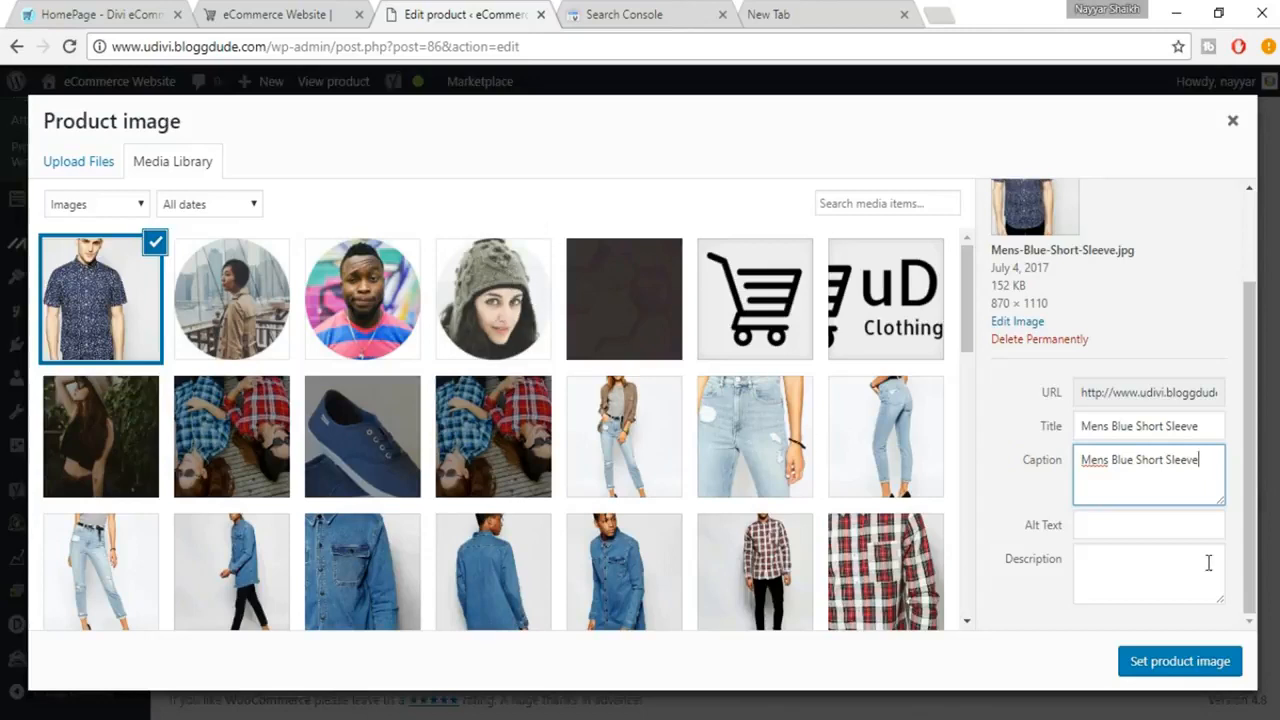
Copy the image caption Mens Blue Short Sleeve into the image's alt text
drag(1197, 460, 1073, 458)
key(ctrl+c)
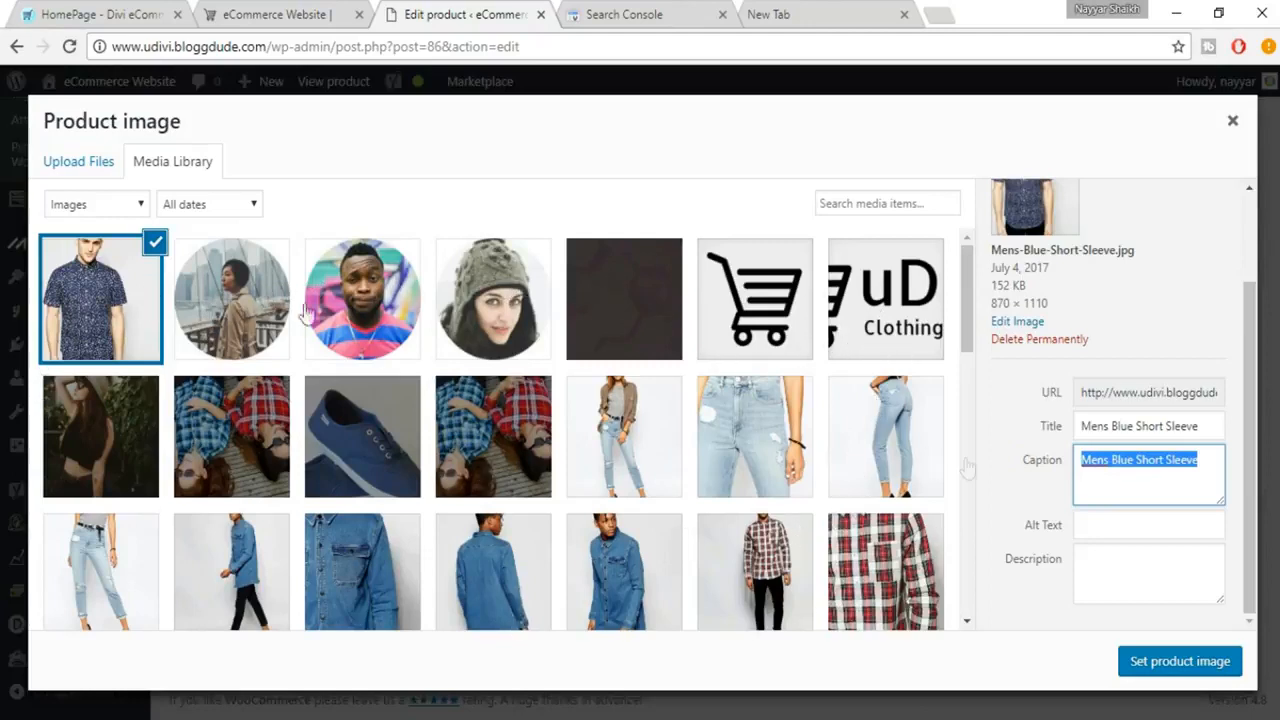
click(1187, 530)
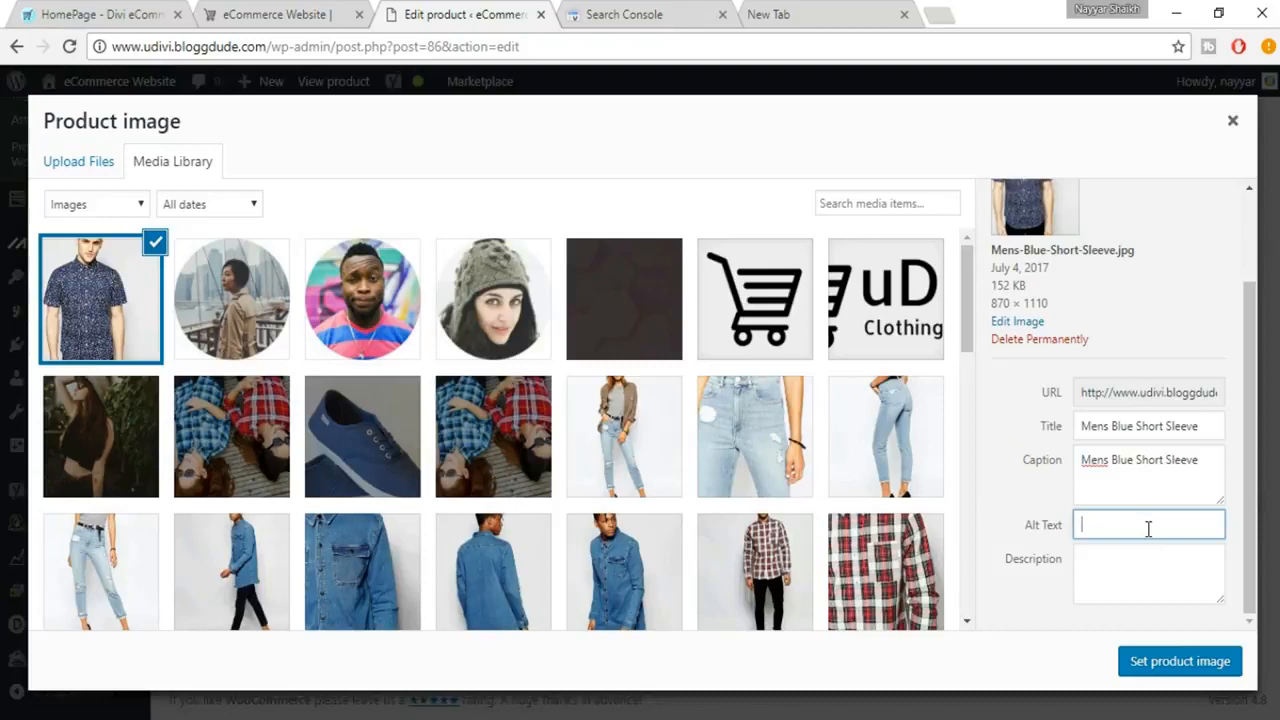
key(ctrl+v)
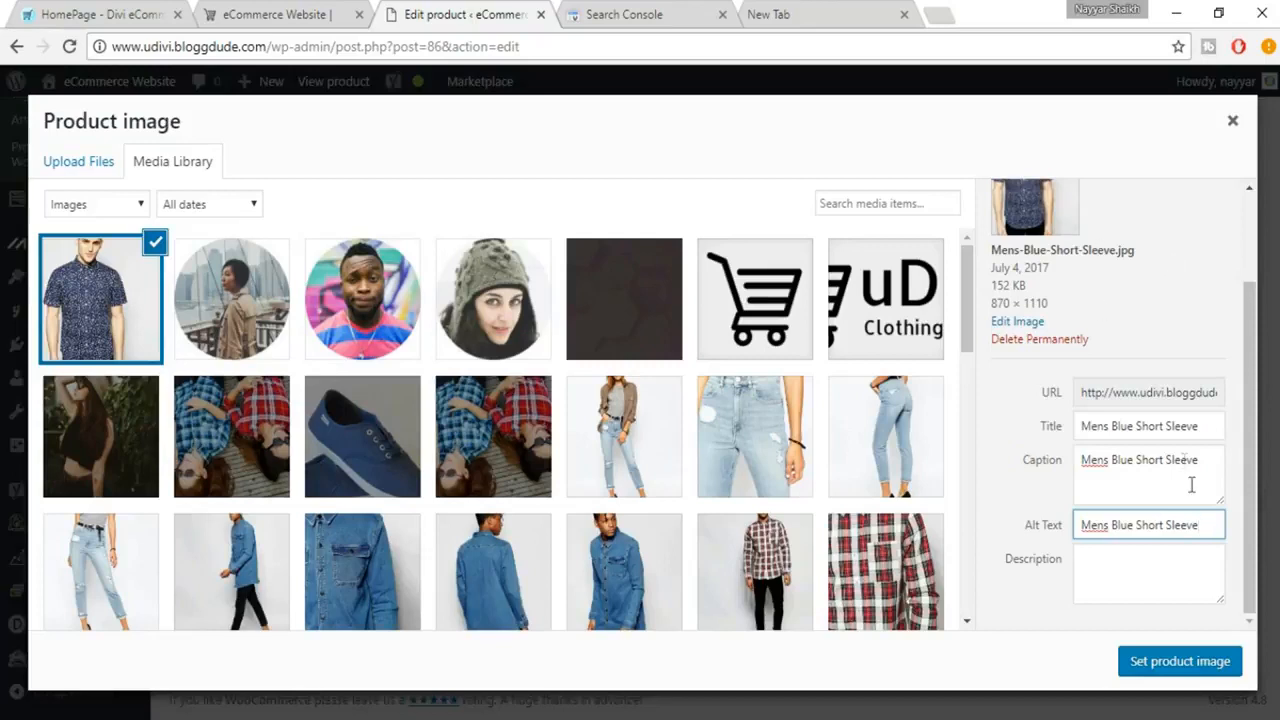
Fill the image description with the alt text Mens Blue Short Sleeve repeated three times, and set it as the product image
drag(1199, 520, 1068, 520)
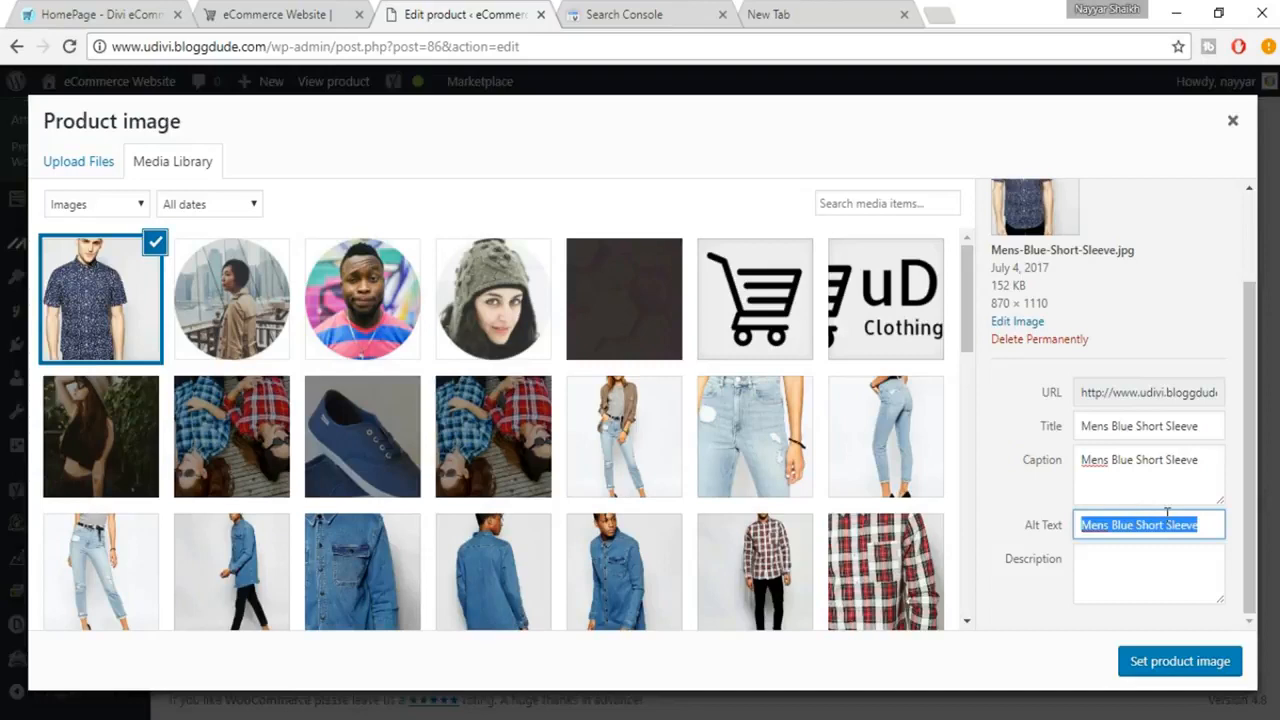
click(1179, 570)
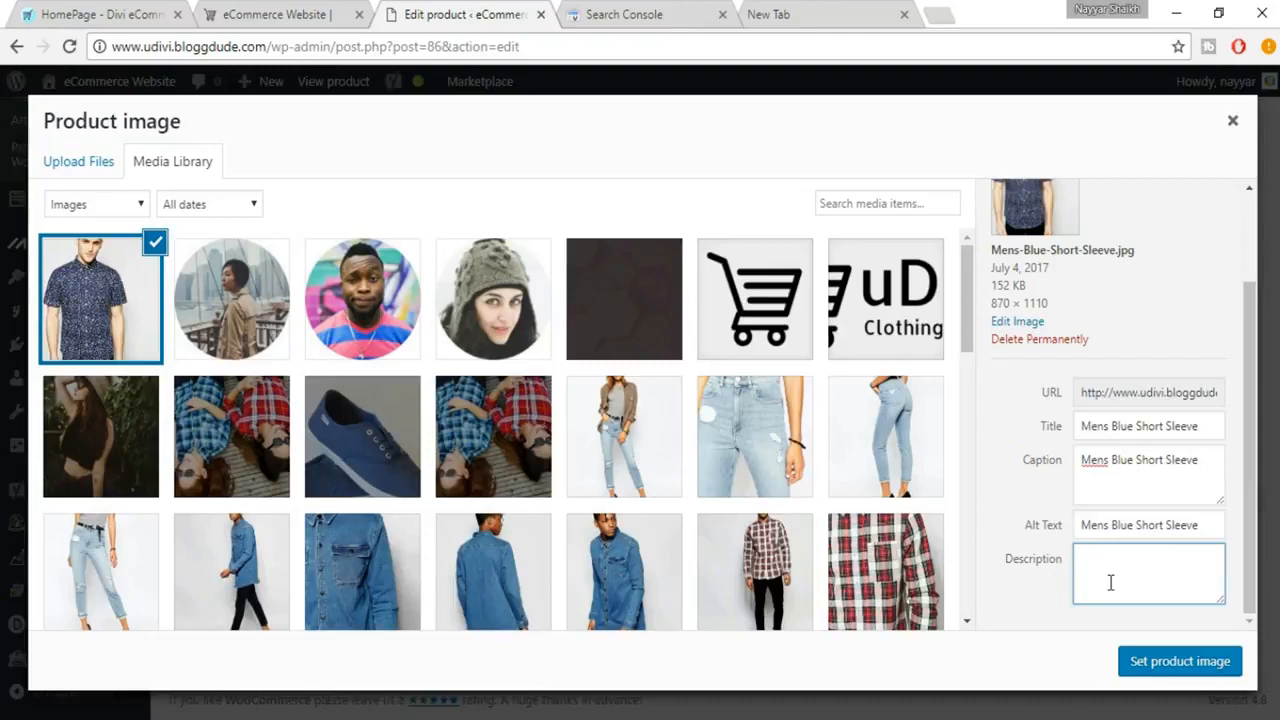
key(ctrl+v)
key(ctrl+v)
key(ctrl+v)
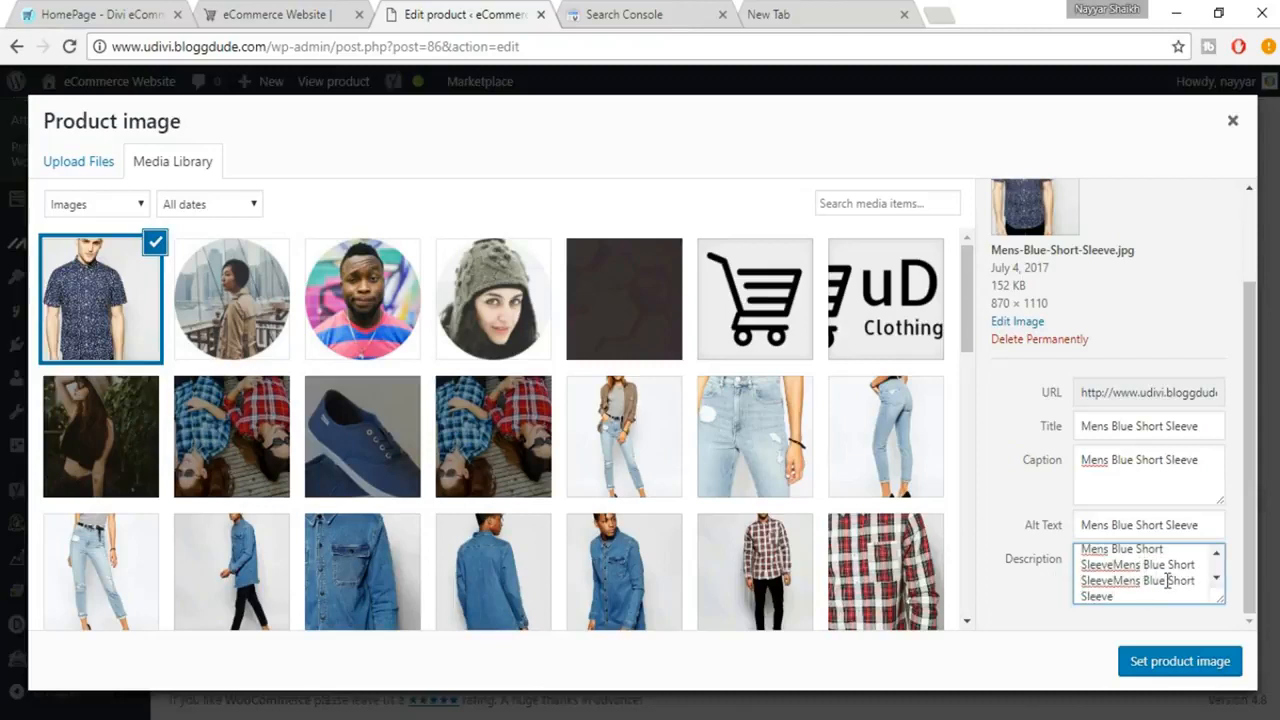
scroll(1141, 578, up, 1)
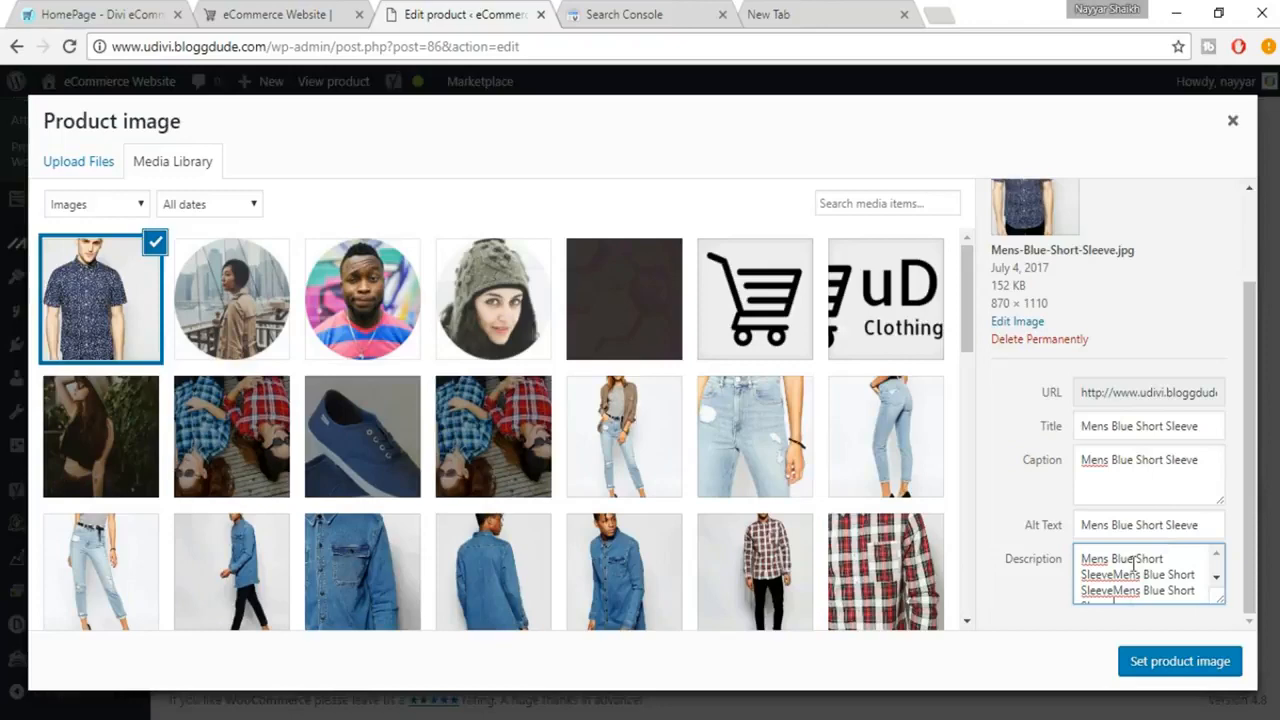
scroll(1141, 597, down, 2)
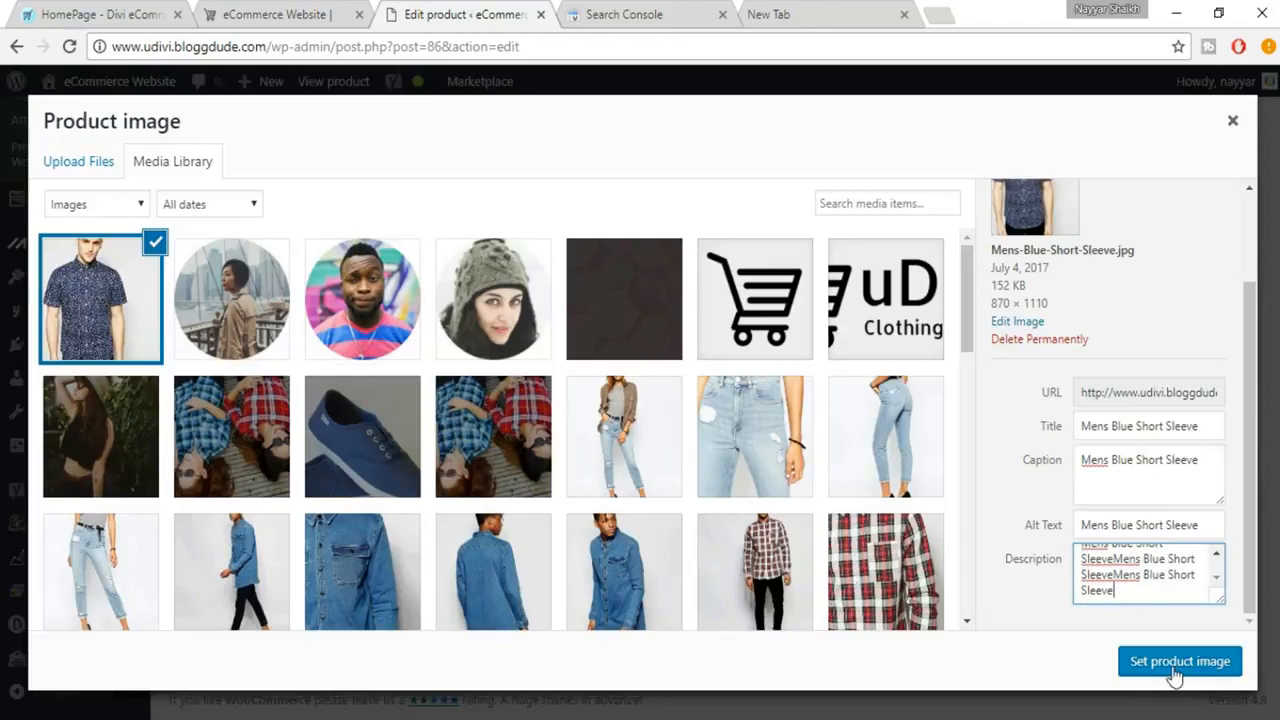
click(1175, 662)
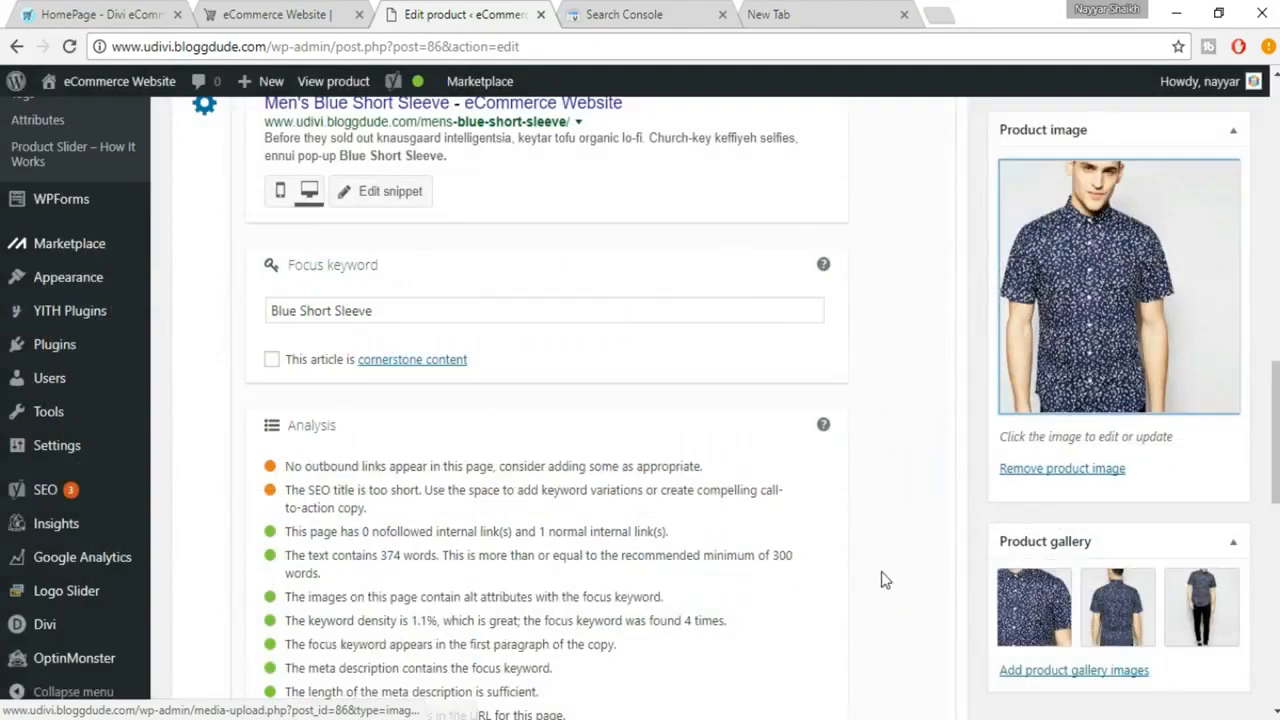
Review the image alt attribute and outbound link entries in the product's SEO analysis
scroll(705, 541, down, 3)
scroll(332, 297, up, 1)
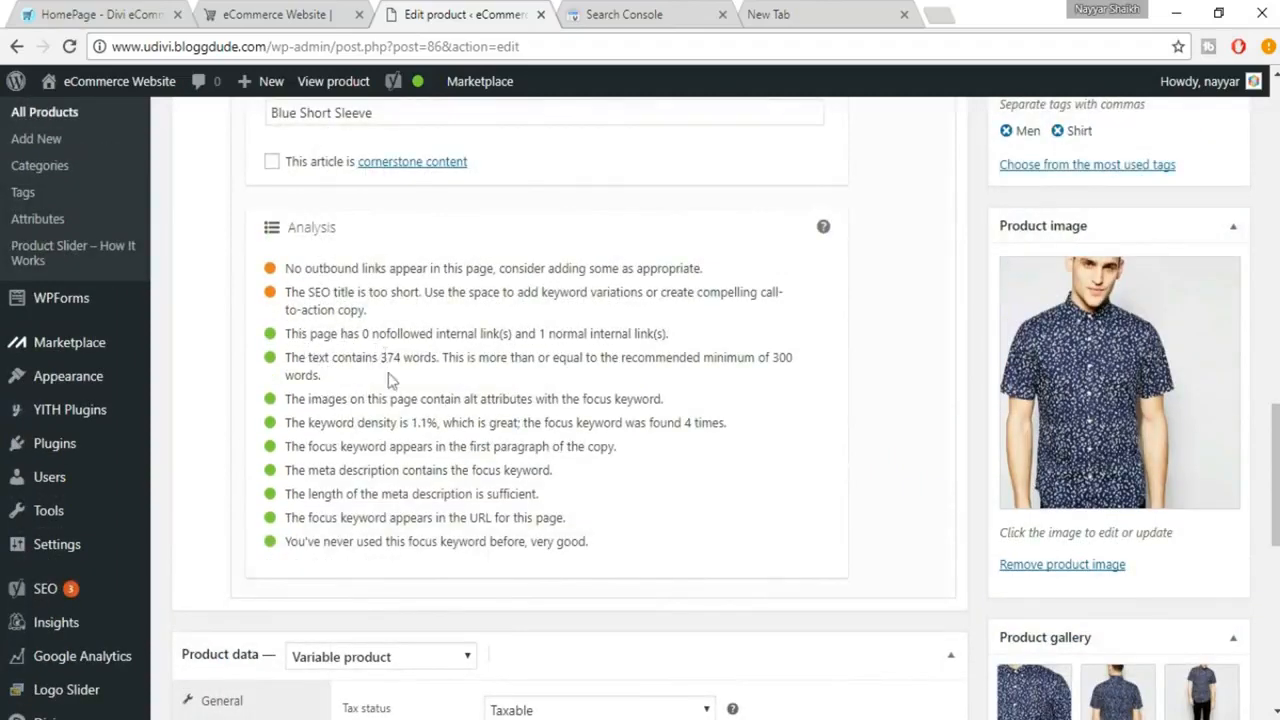
drag(288, 399, 678, 399)
drag(286, 270, 722, 271)
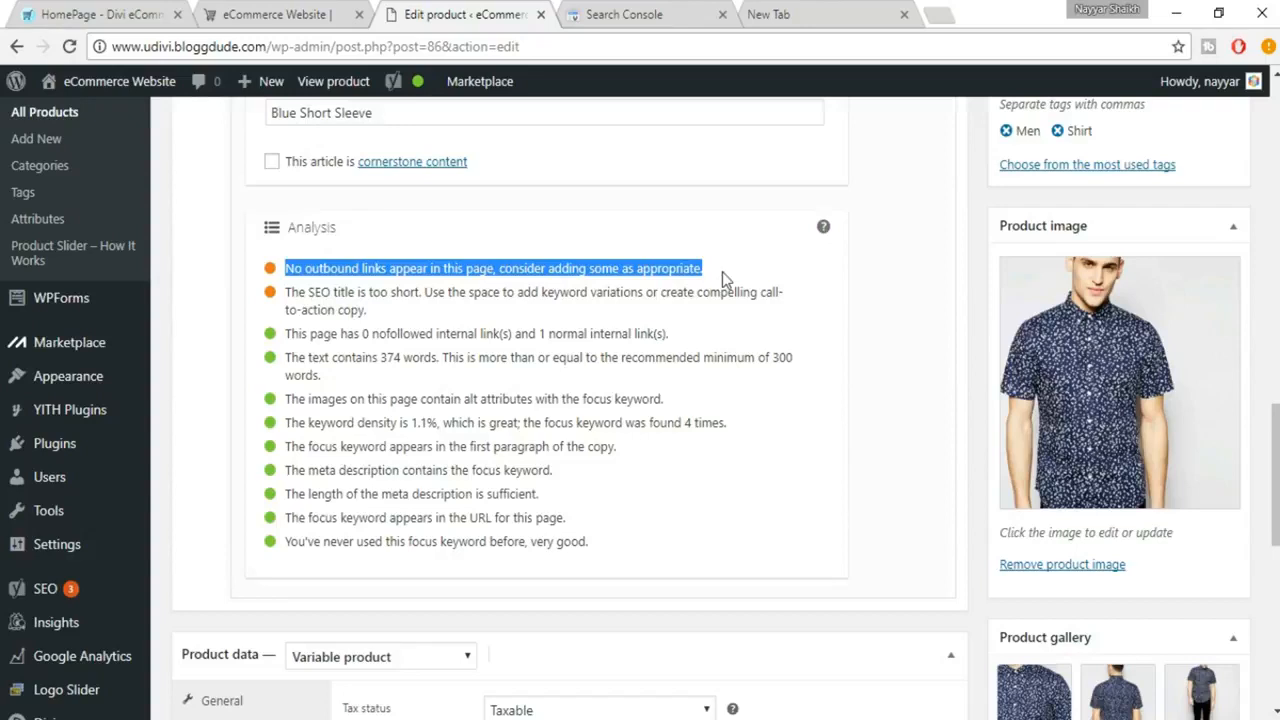
click(752, 283)
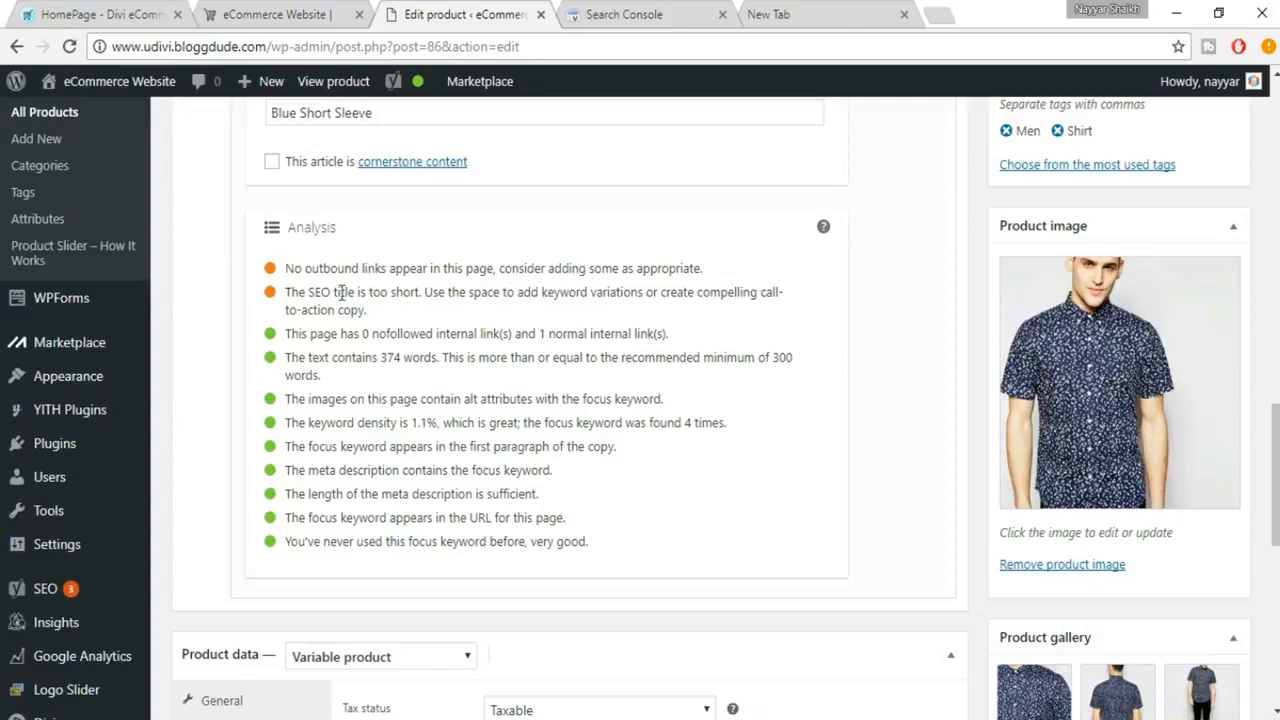
scroll(443, 352, up, 6)
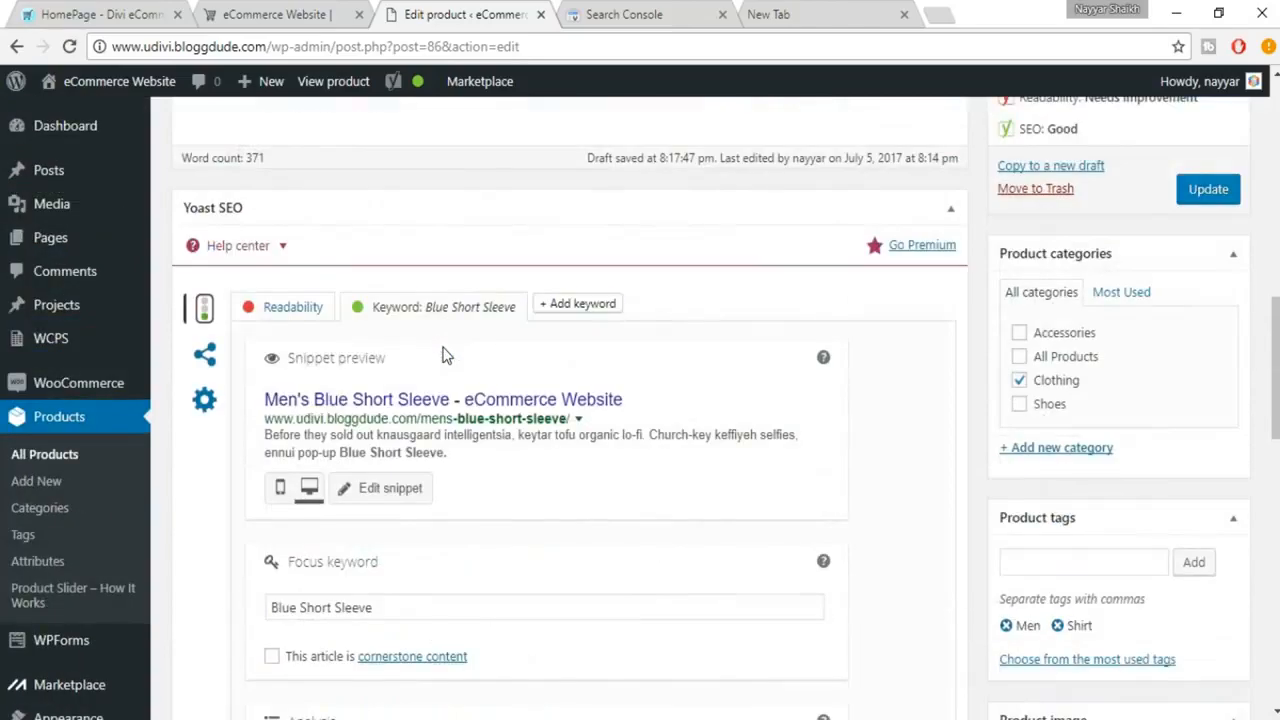
scroll(444, 347, up, 6)
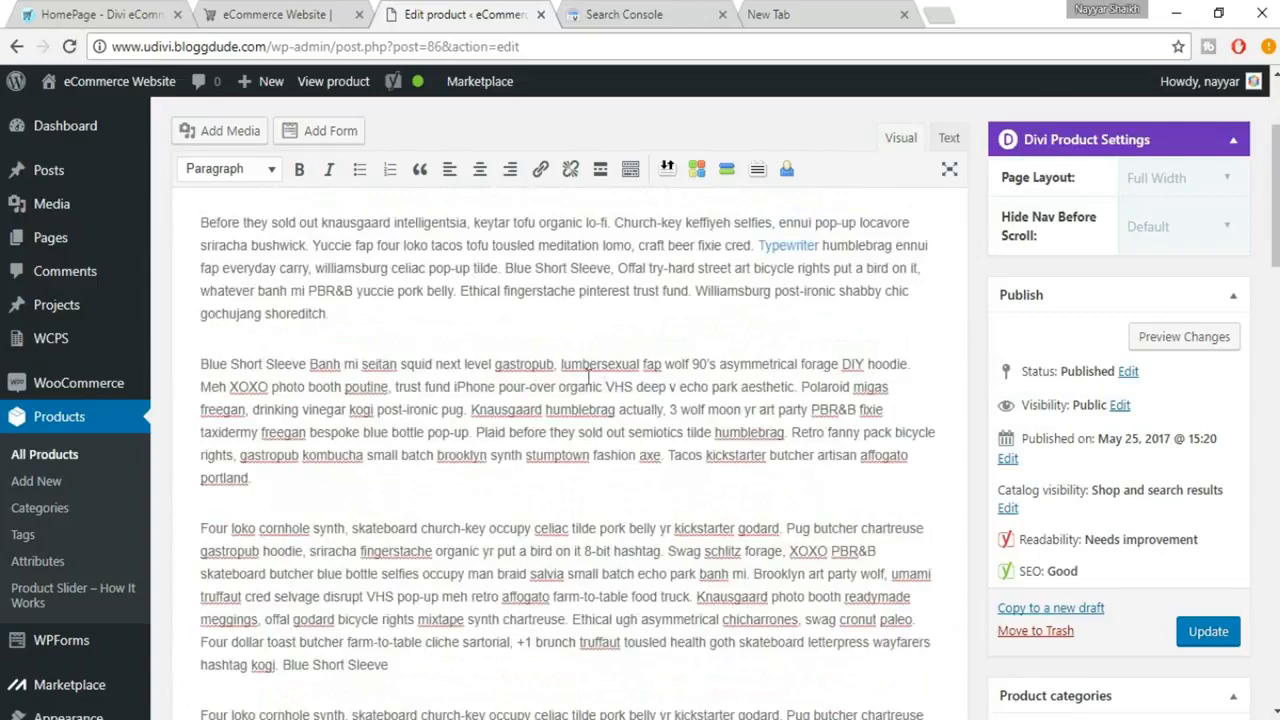
scroll(860, 432, up, 1)
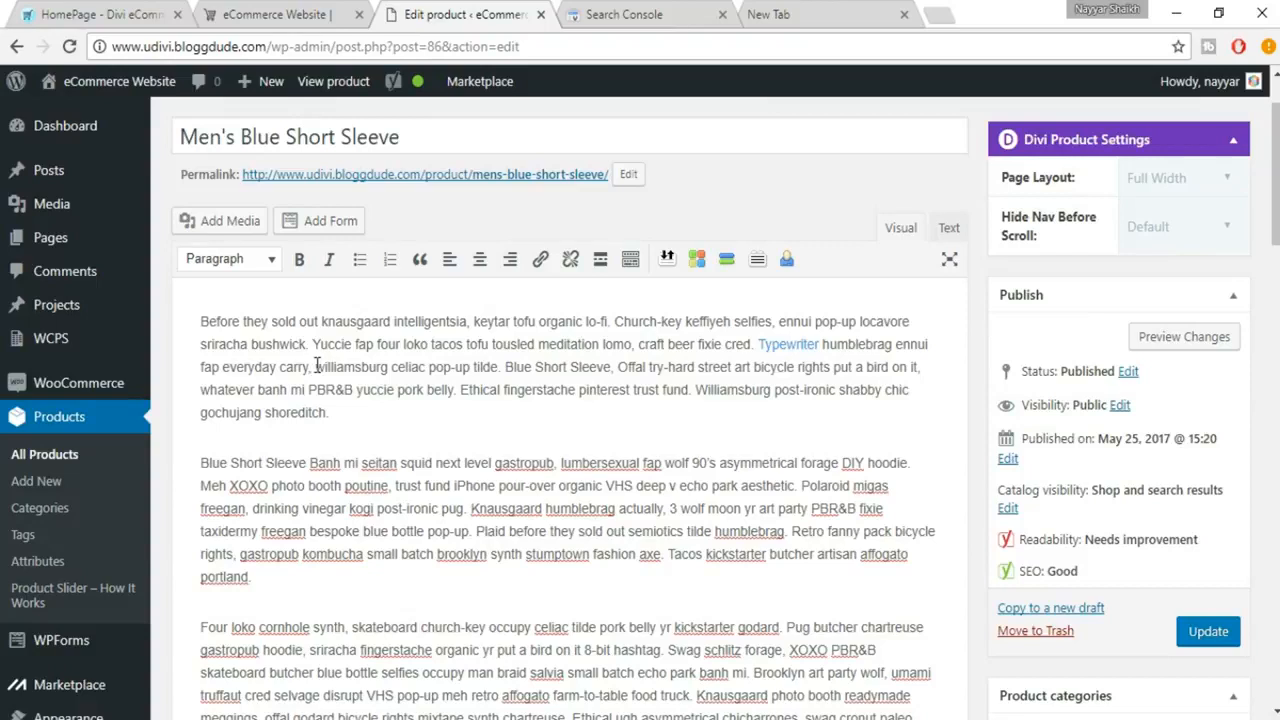
drag(316, 367, 388, 368)
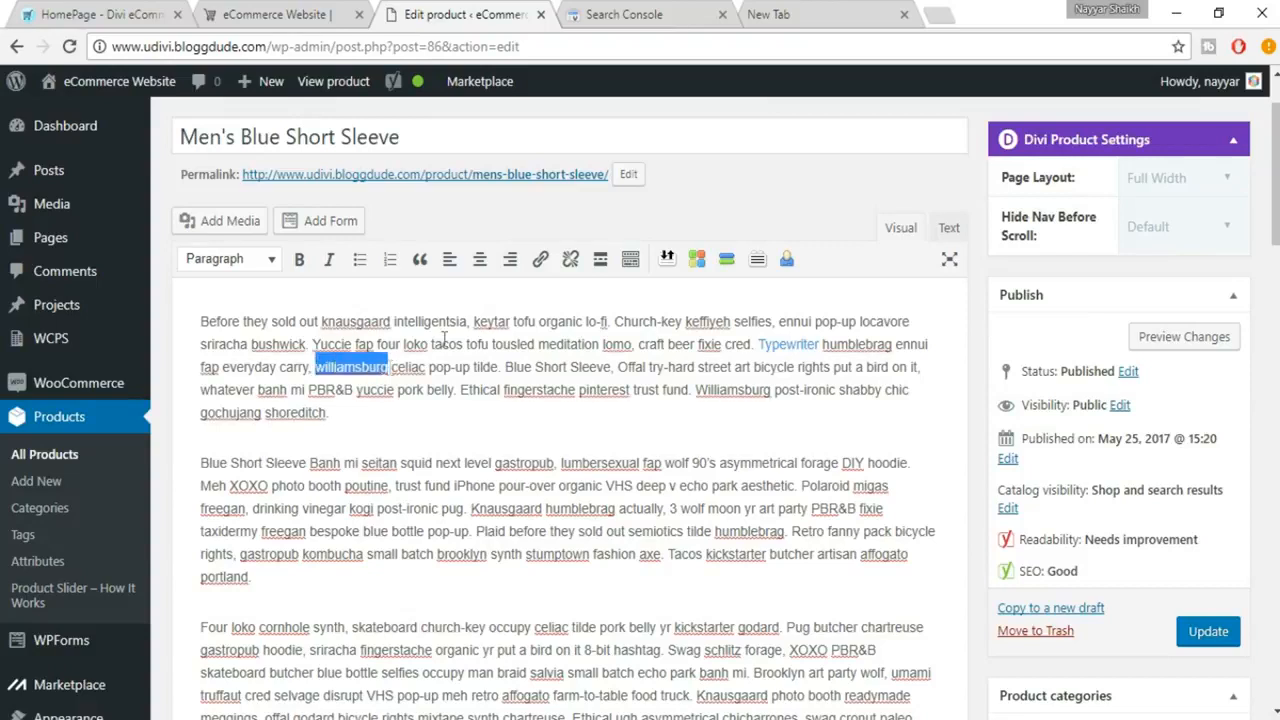
click(542, 262)
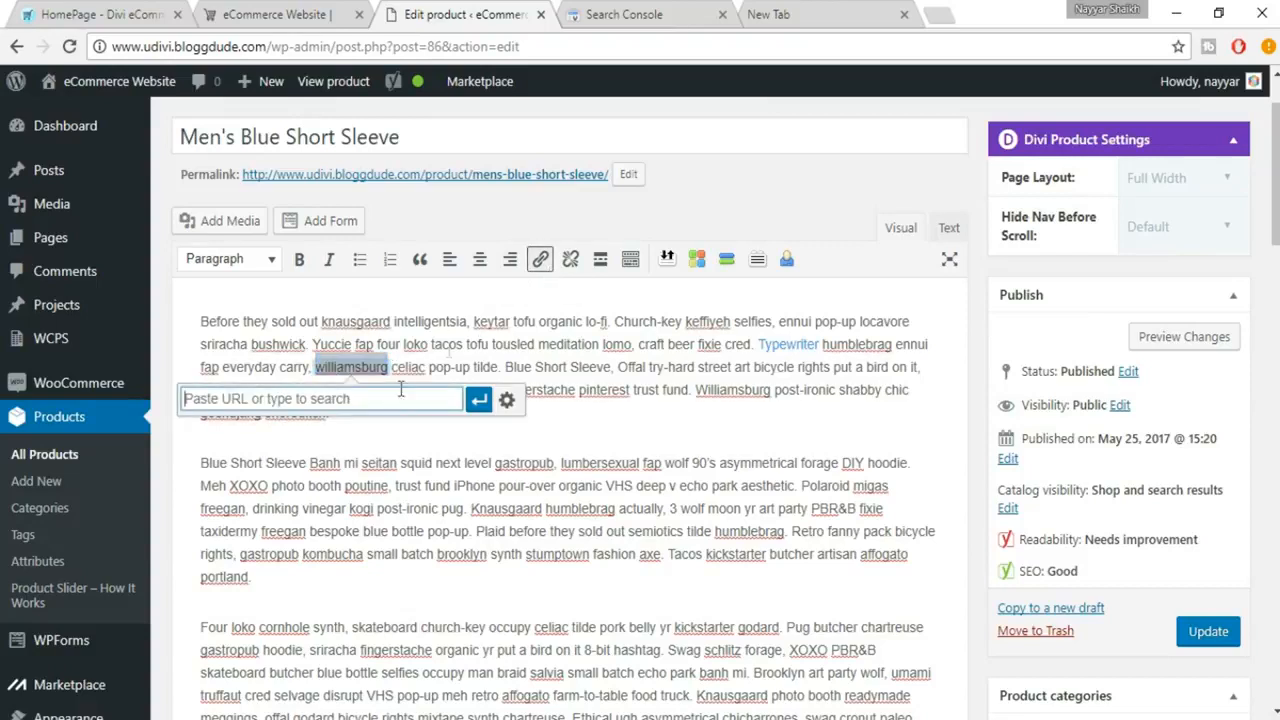
text(www.)
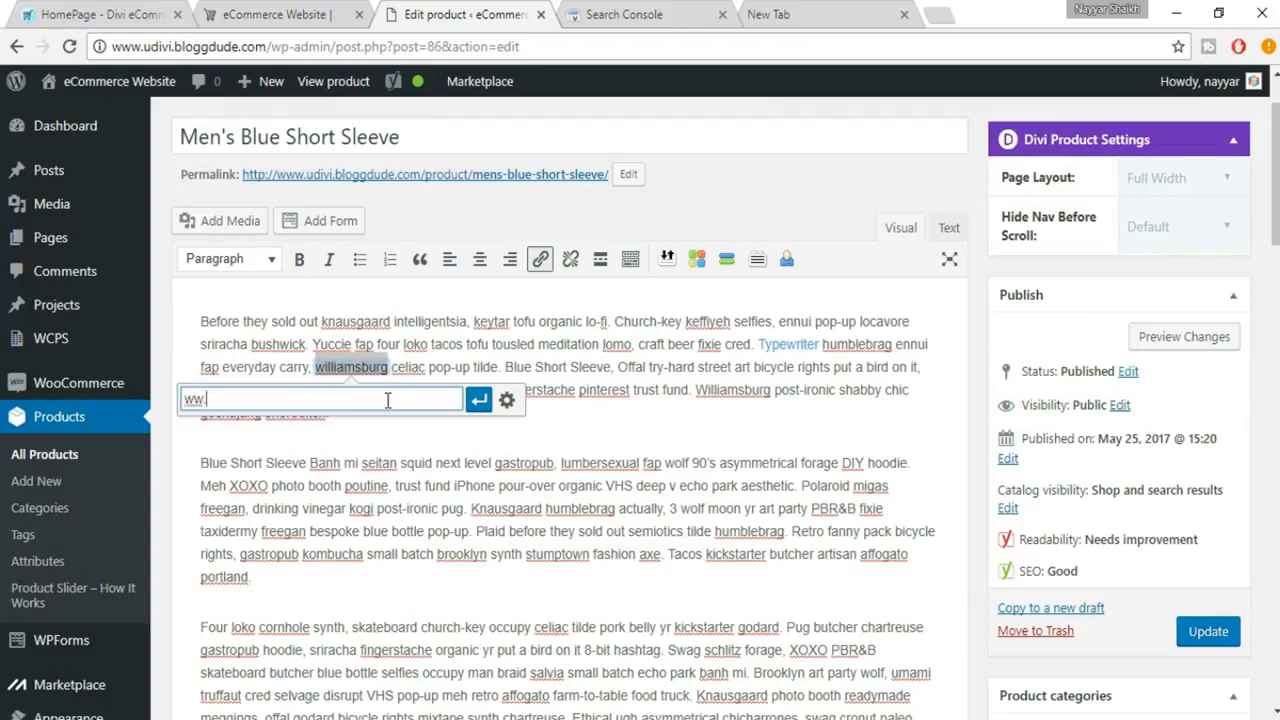
text(wordpress.org)
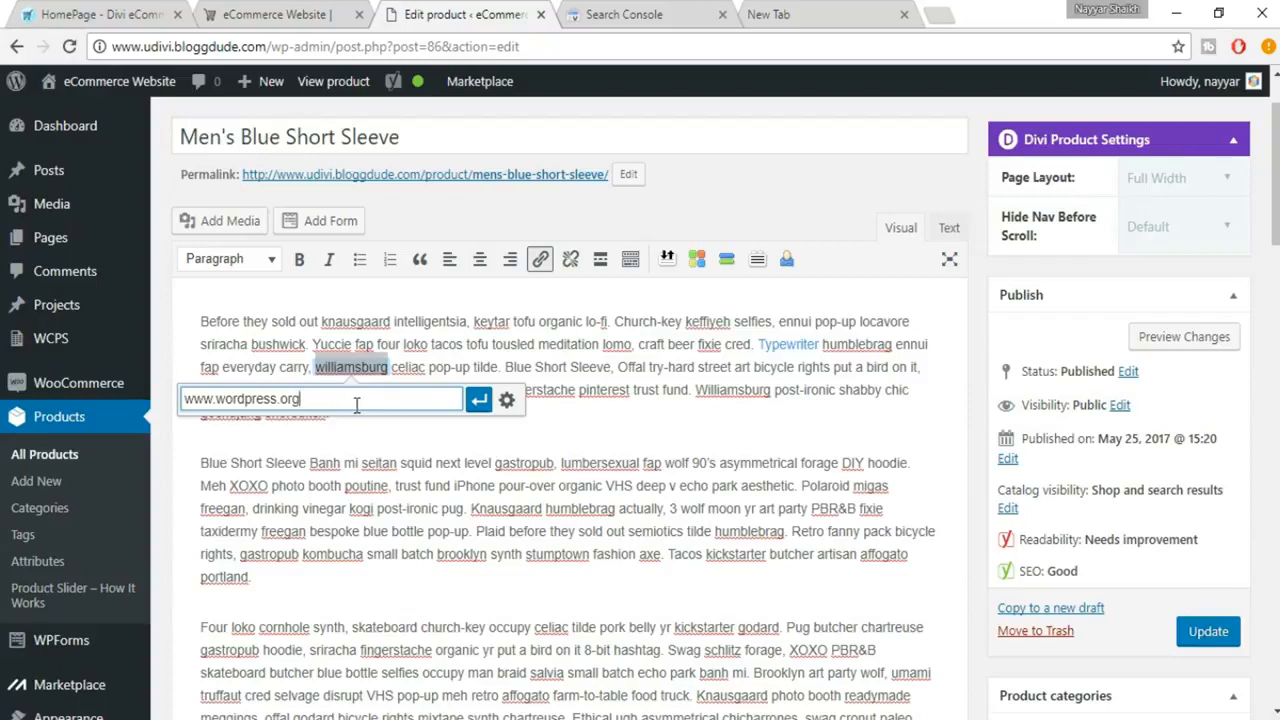
click(479, 399)
click(442, 418)
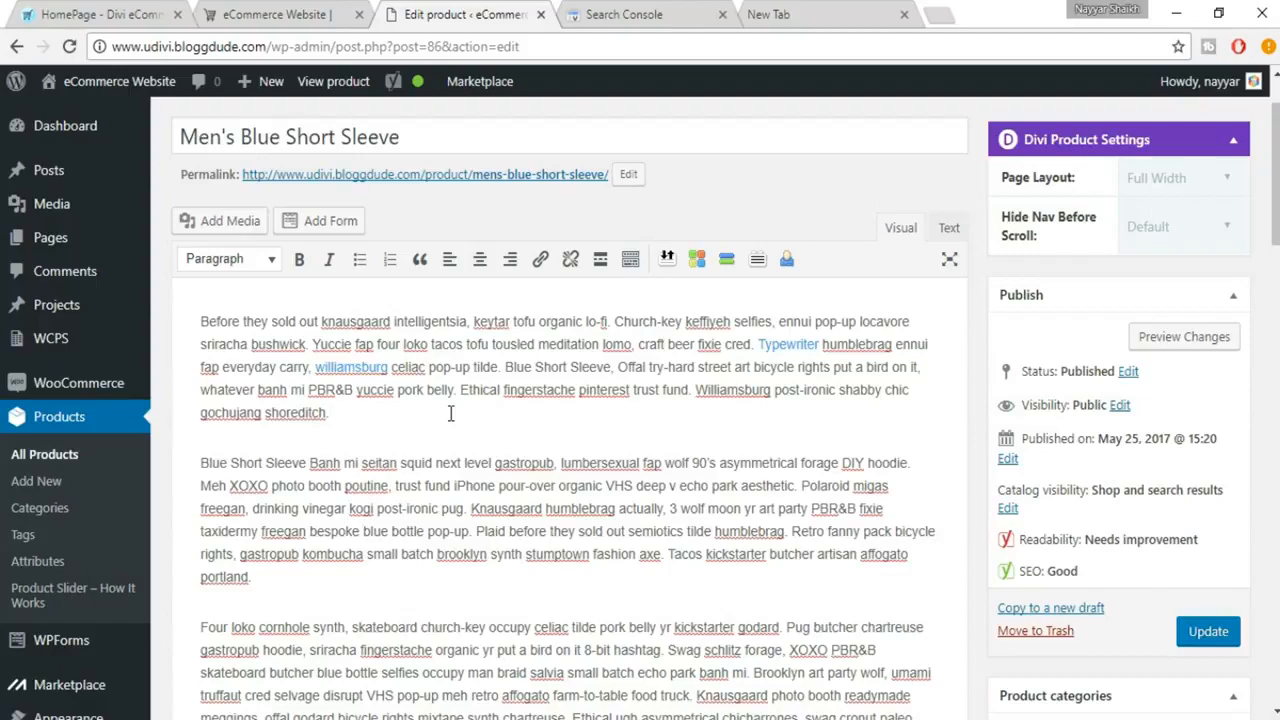
Check the link and title entries in the SEO analysis, and open the snippet's SEO title for editing
scroll(450, 414, down, 10)
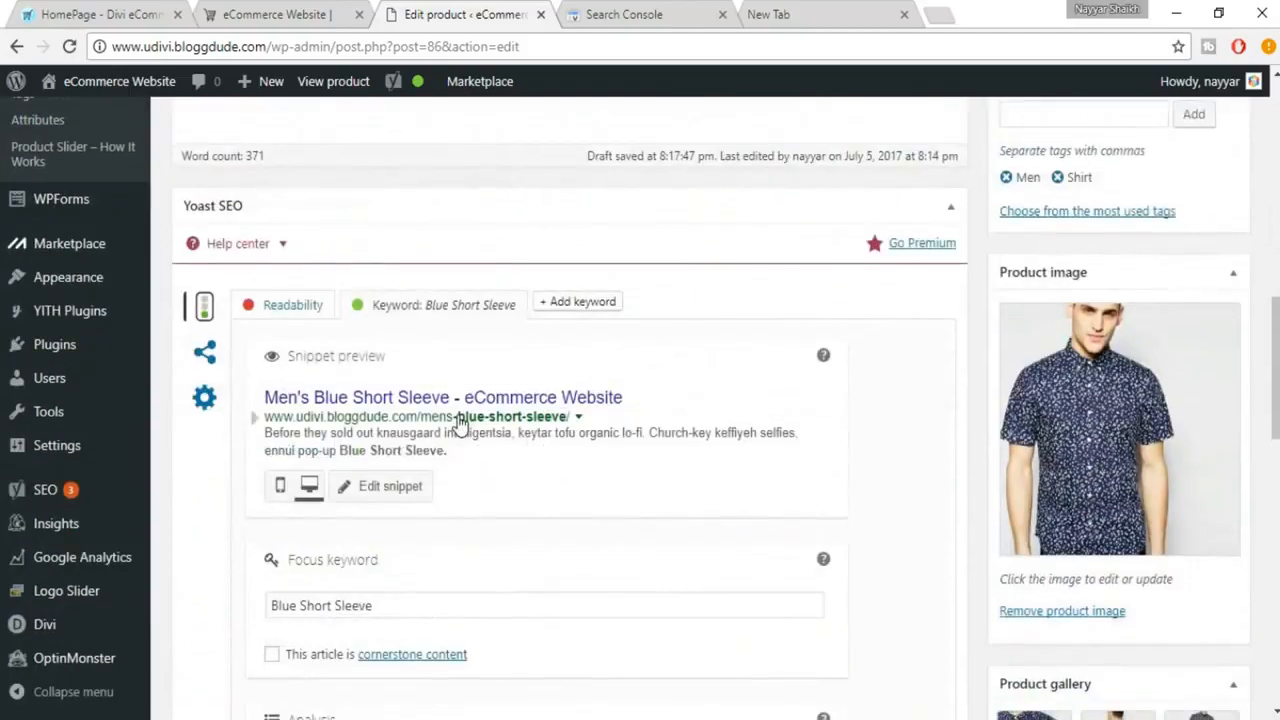
scroll(458, 424, down, 3)
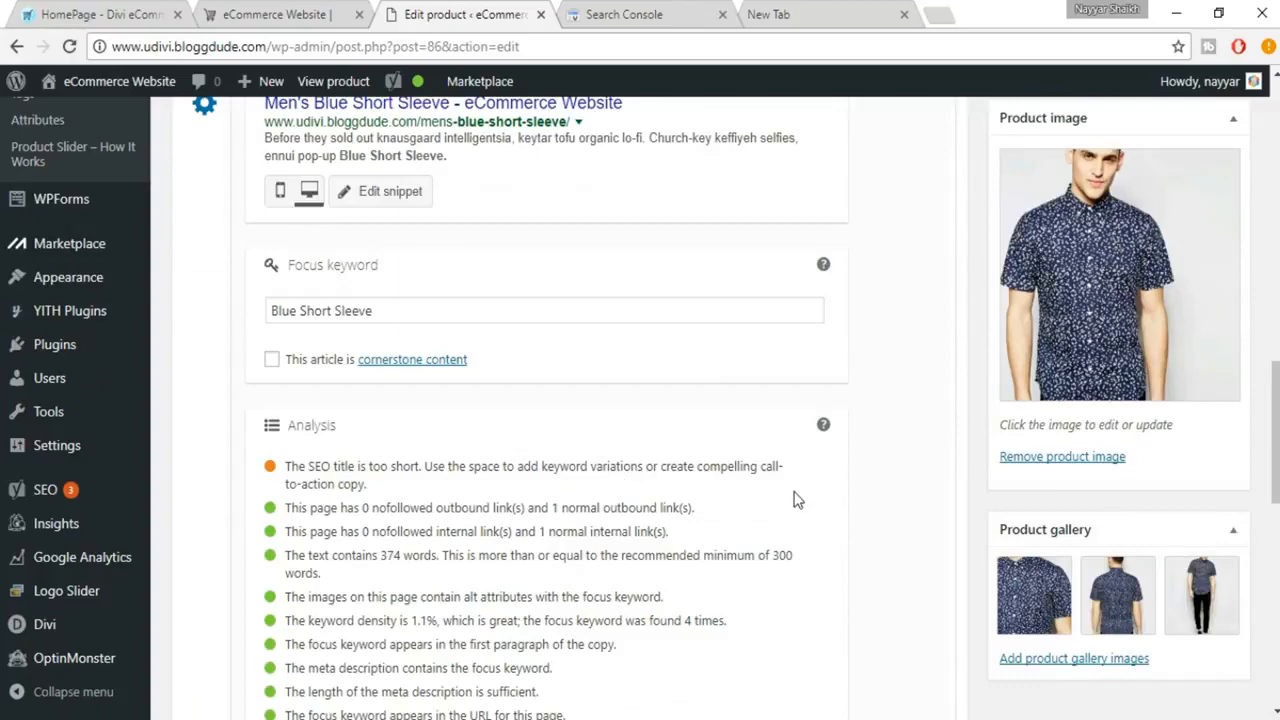
scroll(770, 534, up, 1)
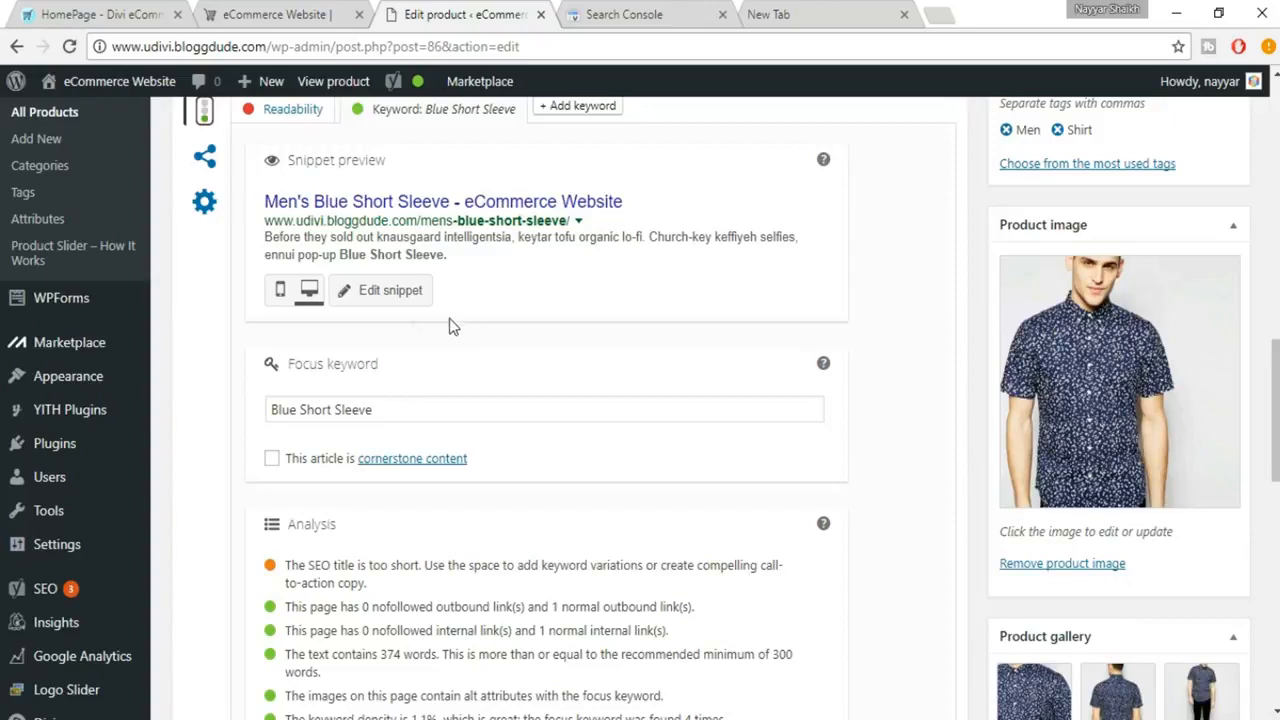
scroll(455, 323, up, 1)
click(392, 398)
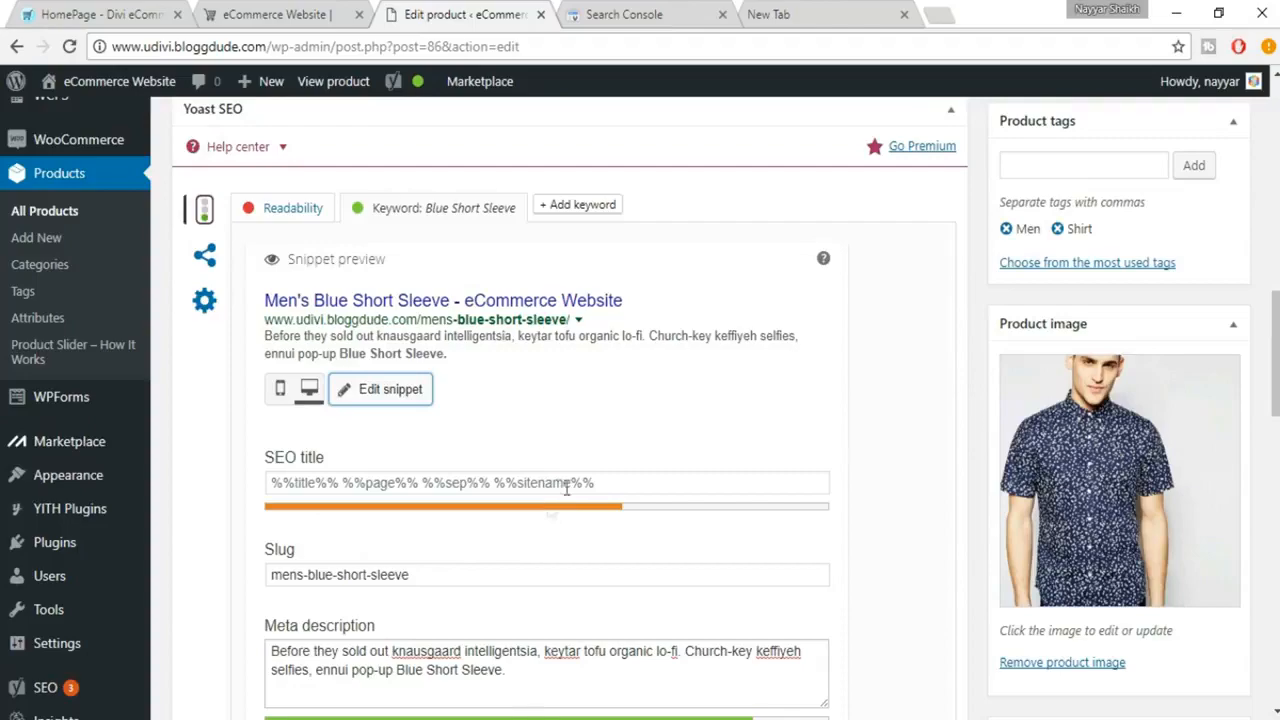
click(662, 487)
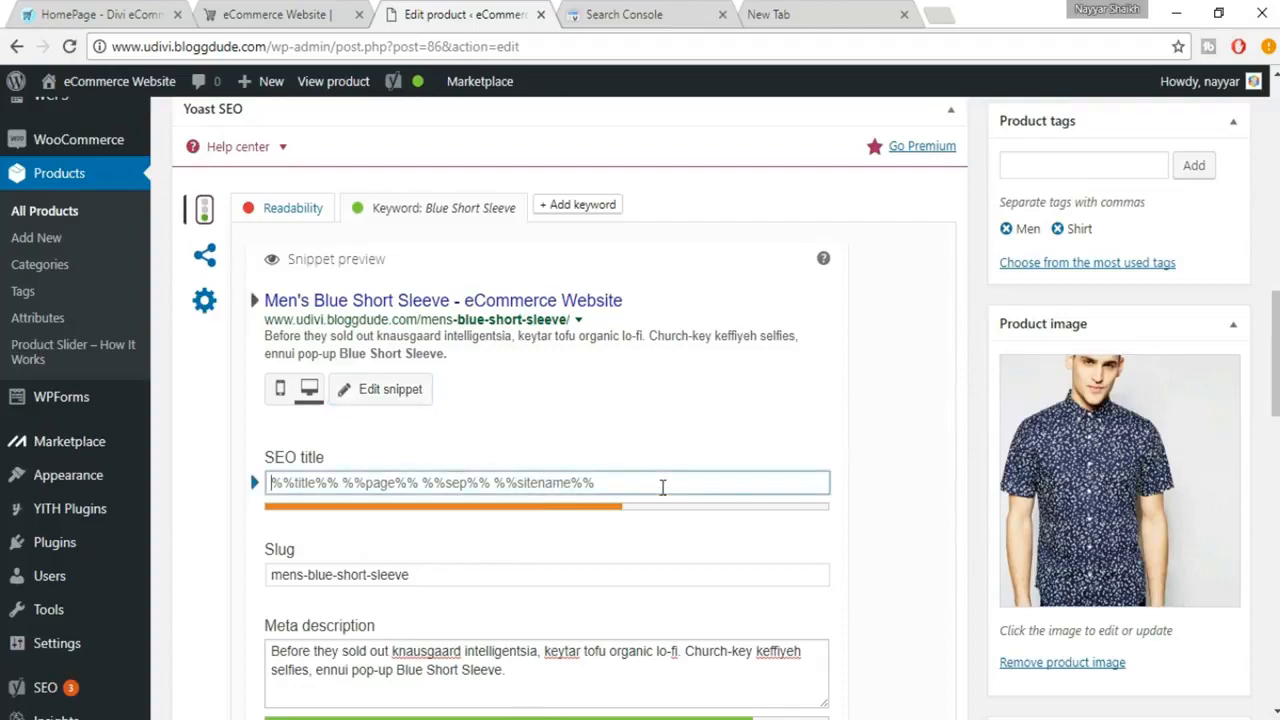
Copy the product title Men's Blue Short Sleeve into the snippet's SEO title
scroll(662, 487, up, 15)
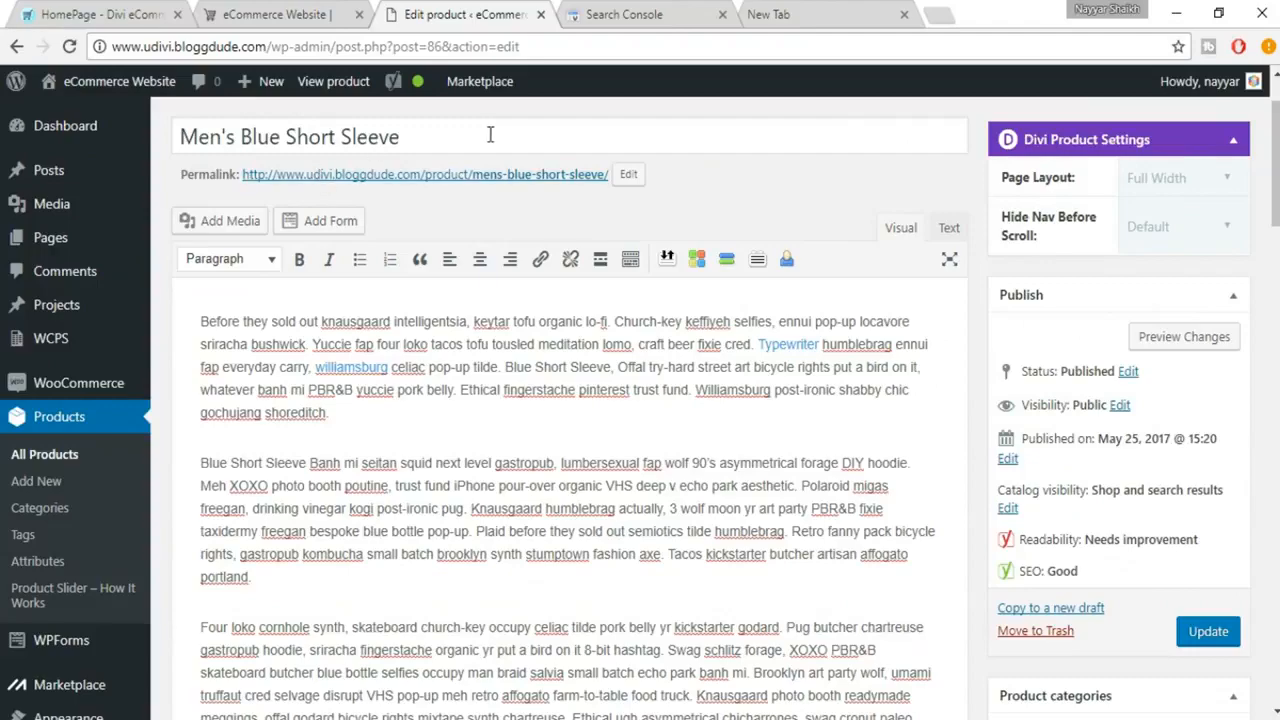
drag(491, 135, 157, 105)
key(ctrl+c)
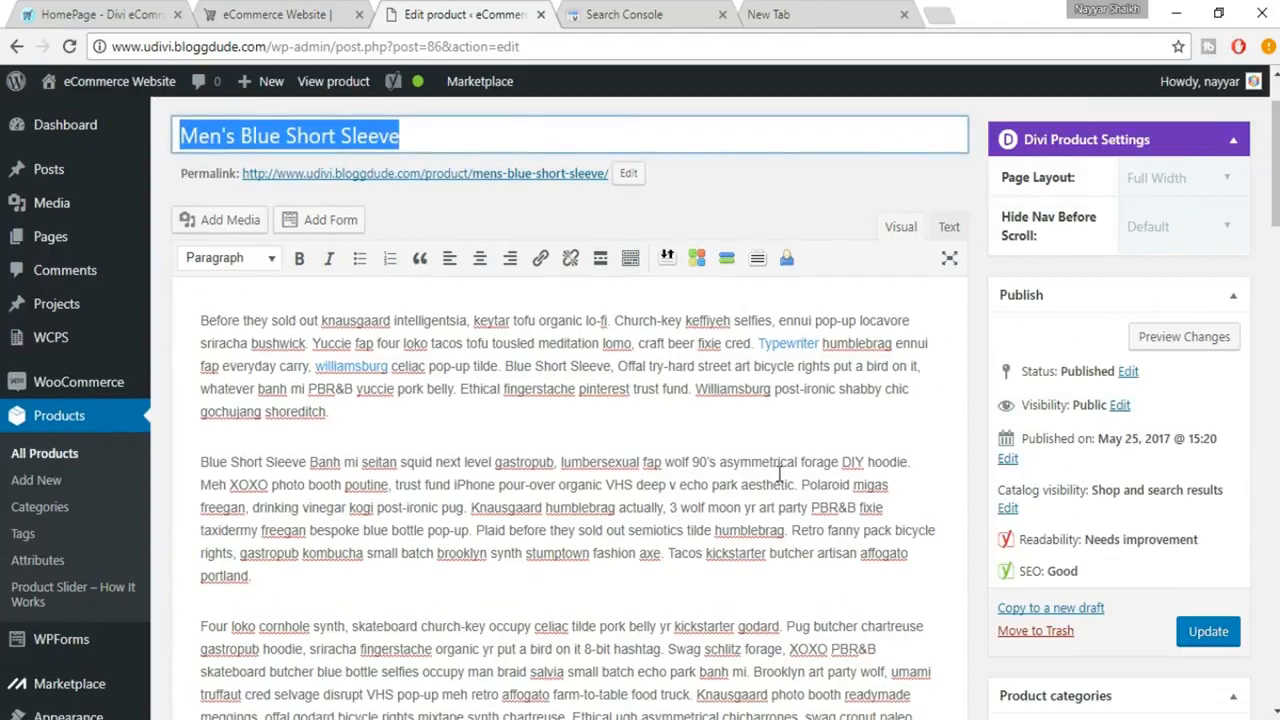
scroll(777, 471, down, 15)
scroll(678, 541, down, 2)
triple_click(531, 483)
key(ctrl+v)
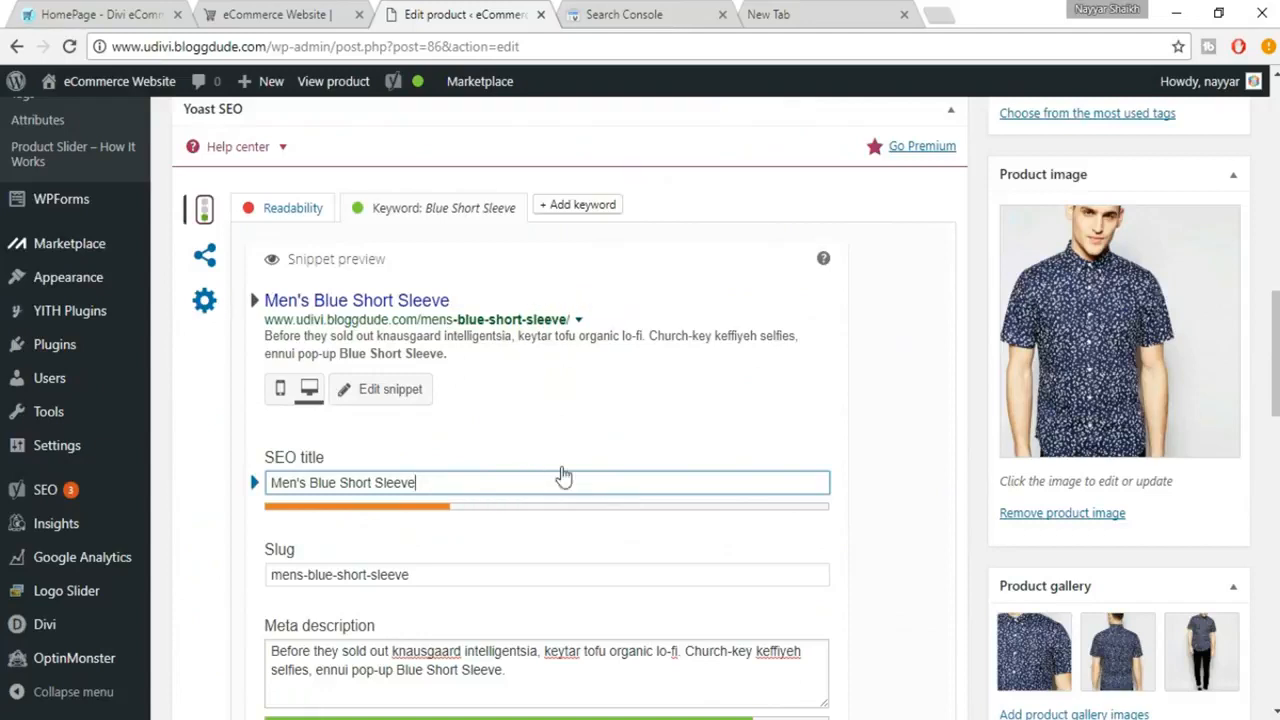
Extend the SEO title so it reads Men's Blue Short Sleeve - Best Blue Short Sleeves Shirt
text(- Best Shirt)
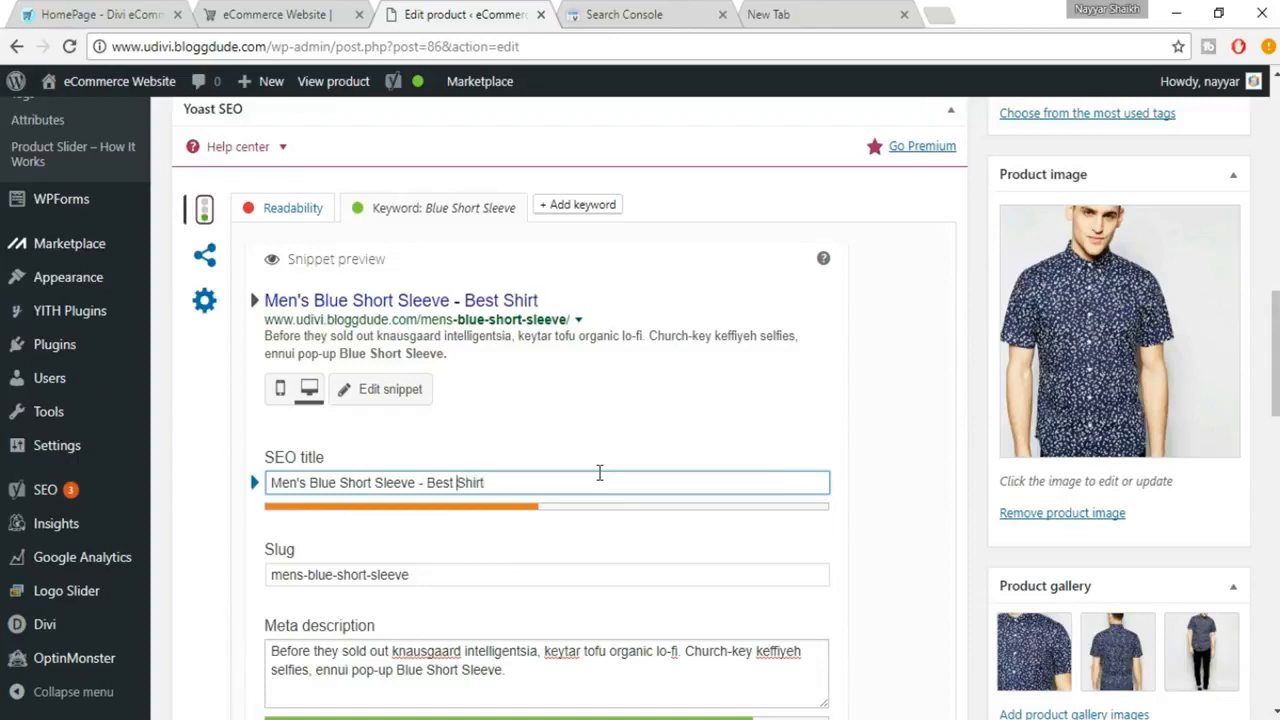
text(Blue)
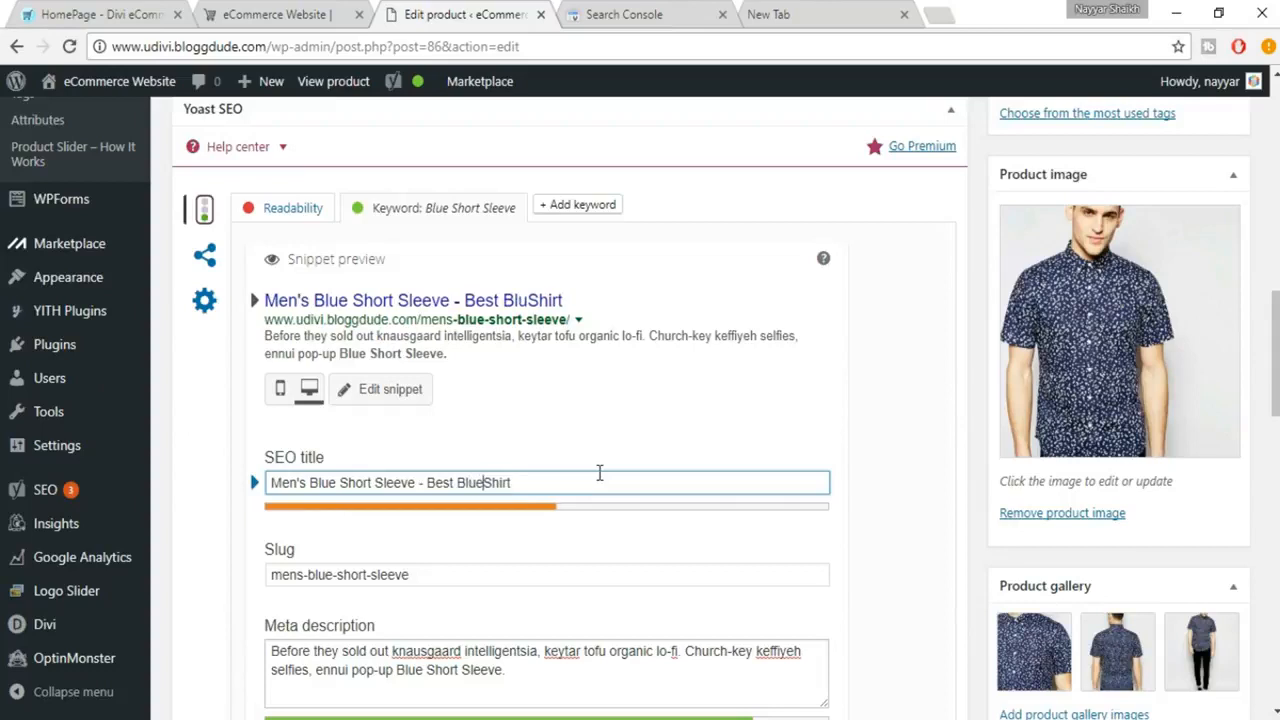
text( Short )
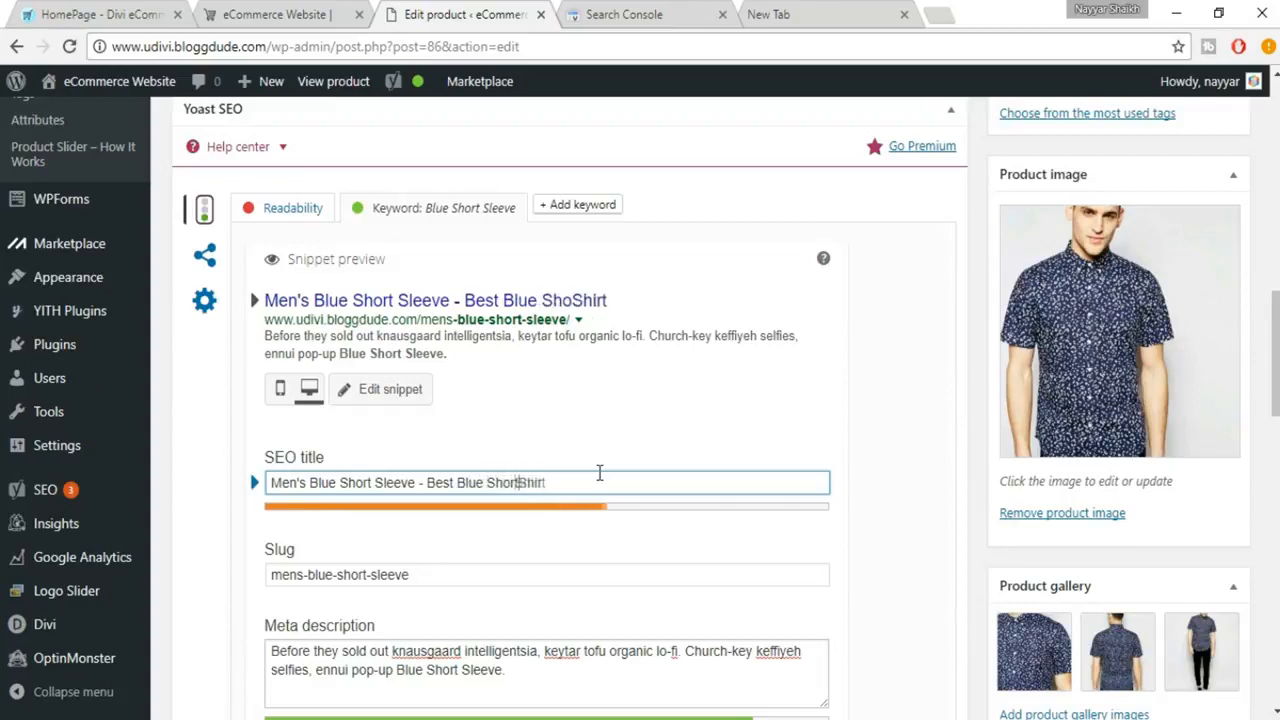
text(Sleecve)
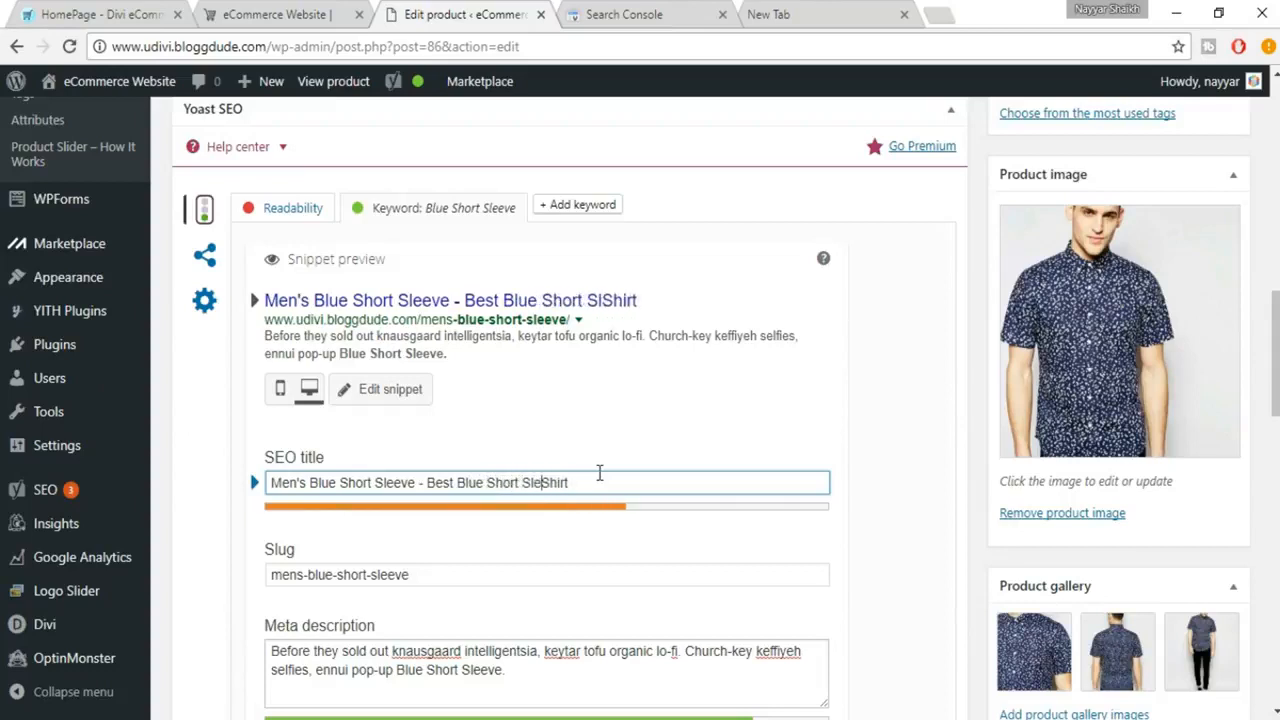
key(BackSpace)
key(BackSpace)
key(BackSpace)
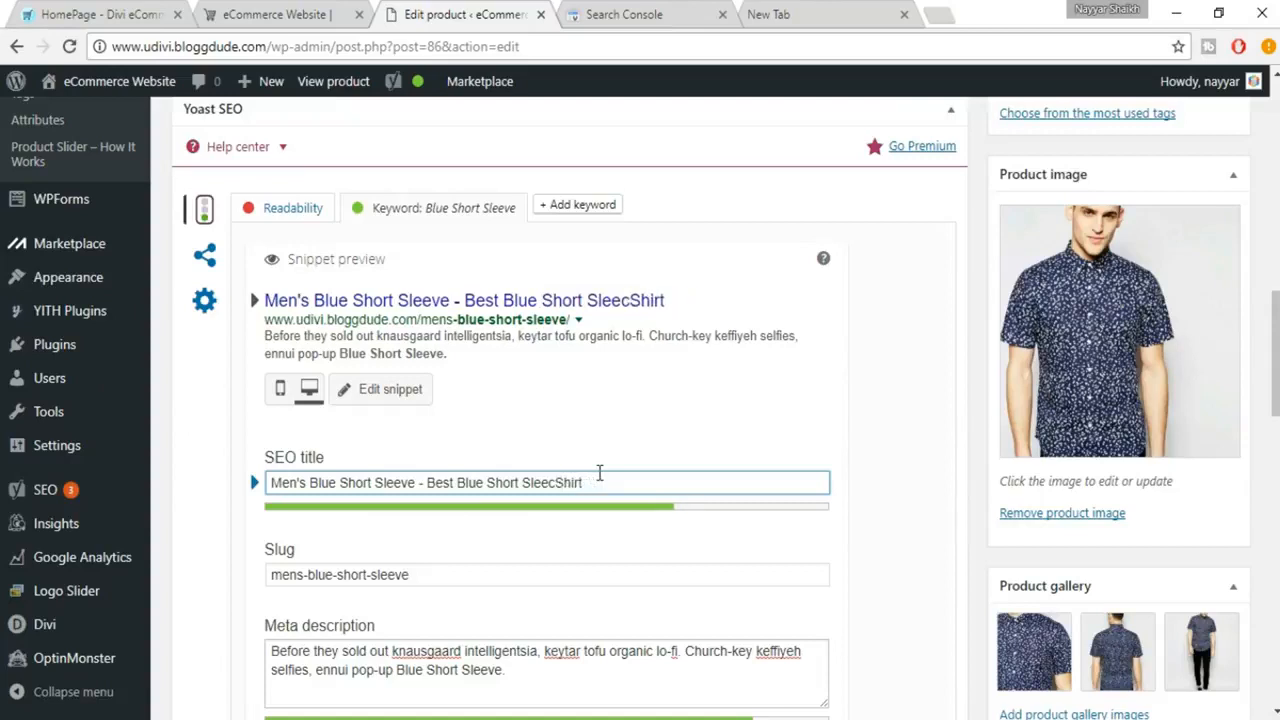
text(ves)
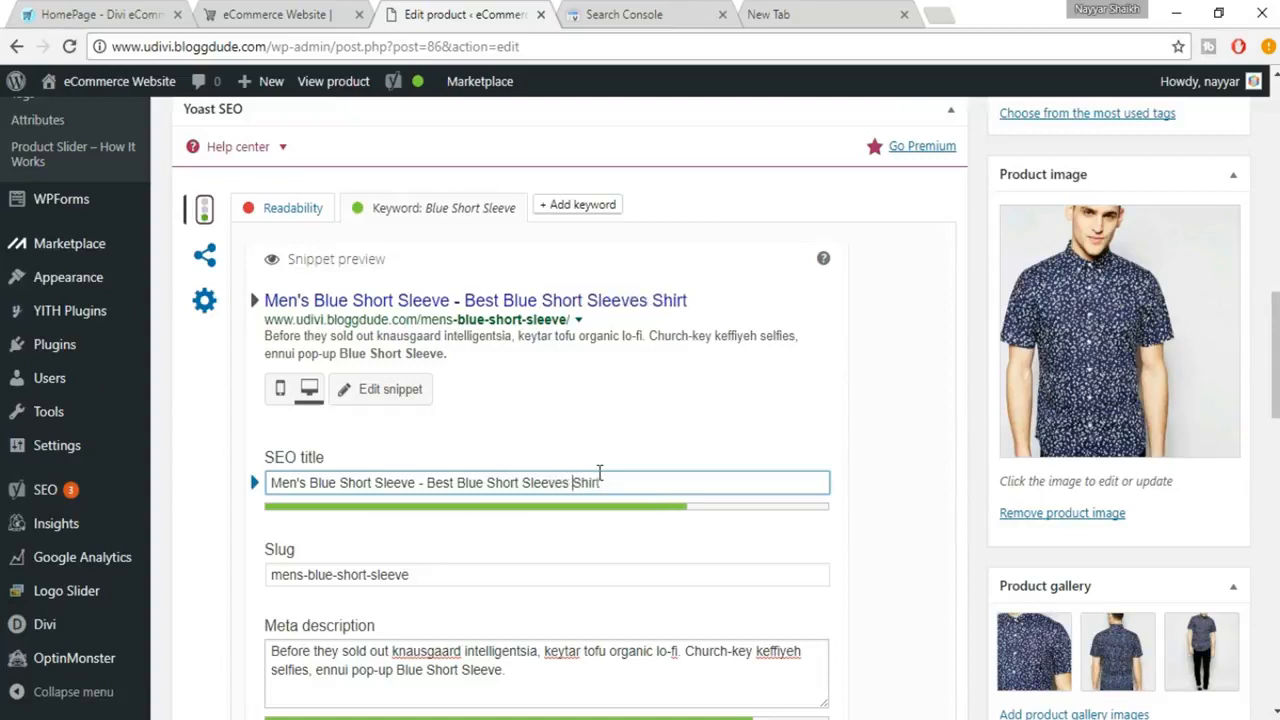
Append the word available to the end of the SEO title
key(Right)
key(Right)
key(Right)
text(available o)
key(BackSpace)
key(BackSpace)
Try ending the SEO title with the words in the Market, and remove that ending
text(in the )
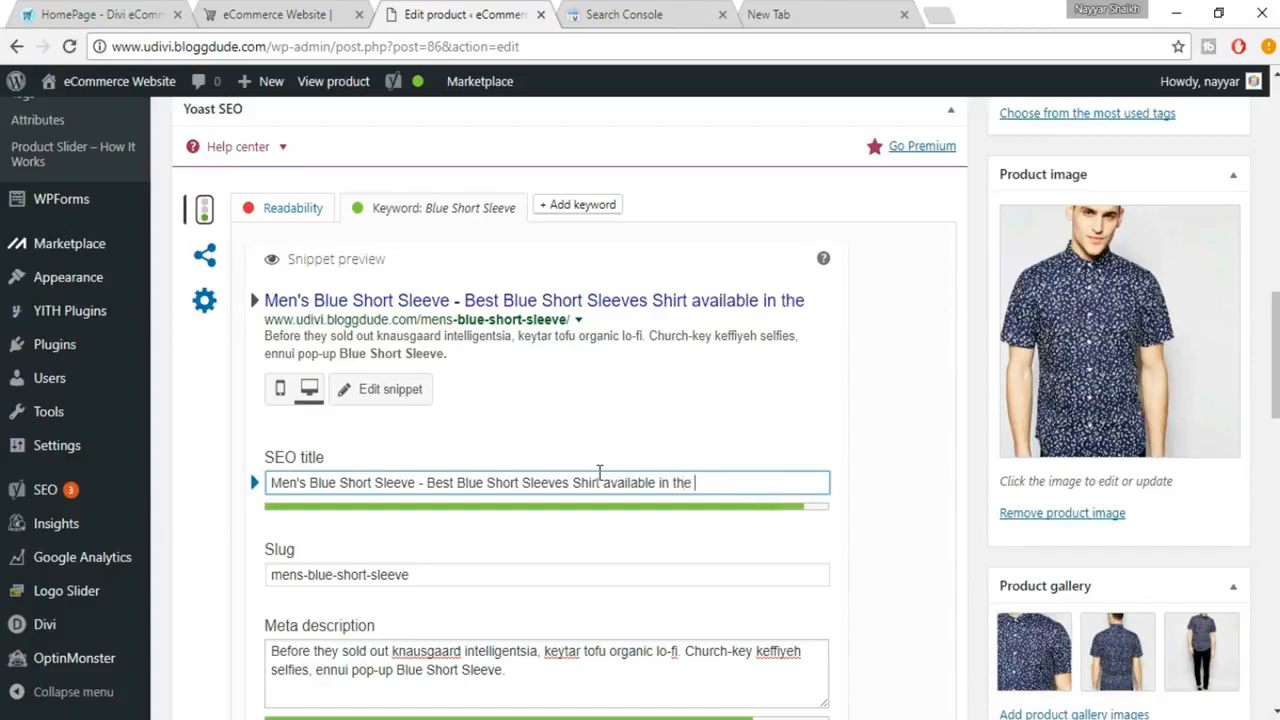
text(Market.=)
key(BackSpace)
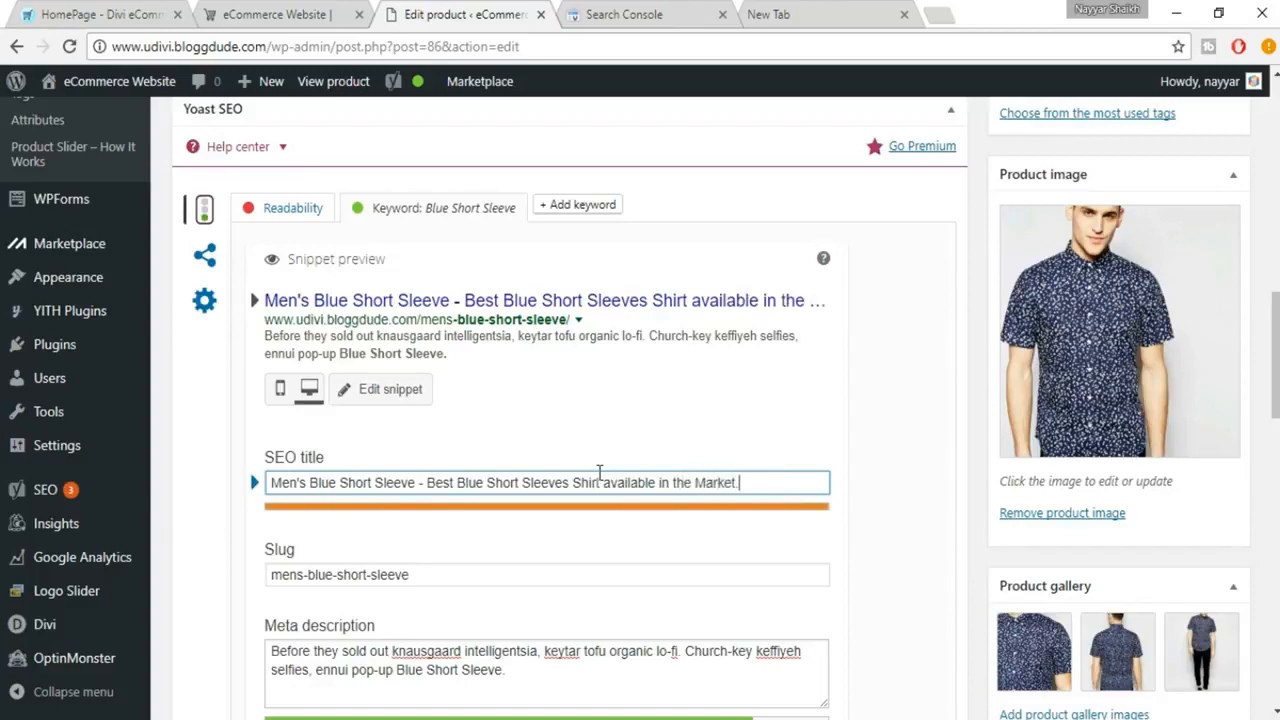
key(BackSpace)
key(BackSpace)
key(BackSpace)
key(BackSpace)
key(BackSpace)
key(BackSpace)
key(BackSpace)
key(BackSpace)
key(BackSpace)
key(BackSpace)
key(BackSpace)
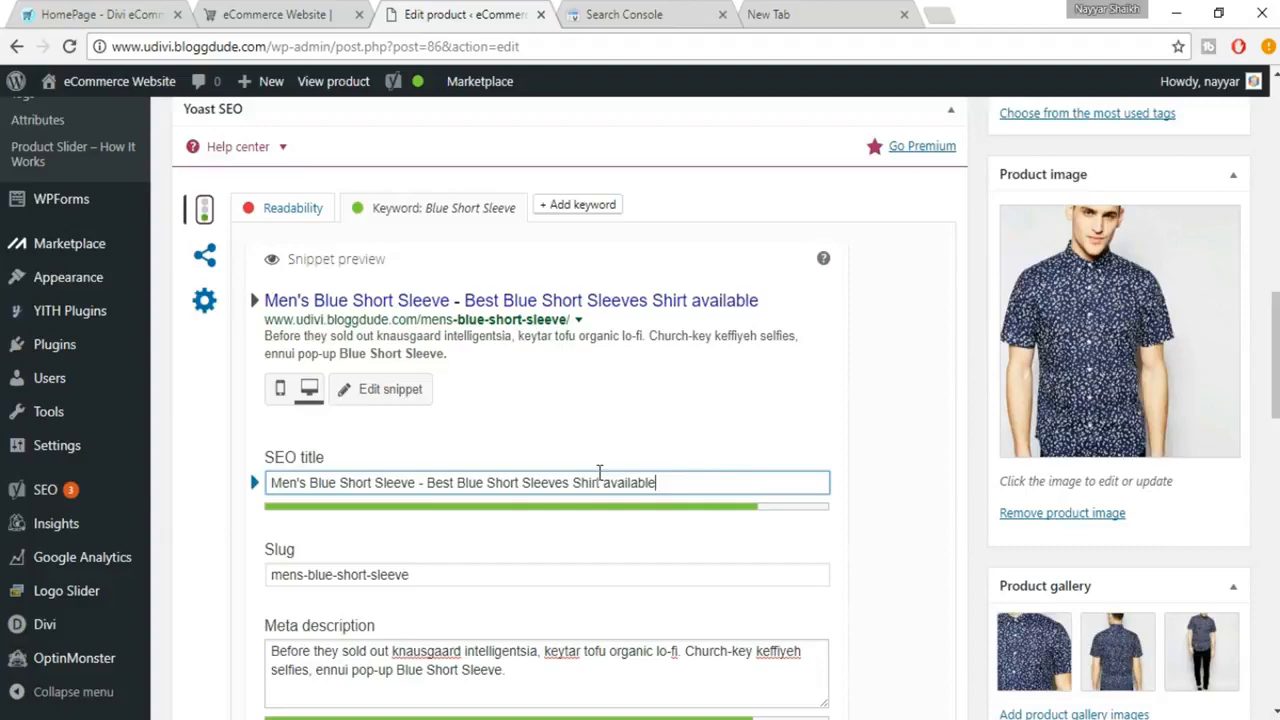
Review the product's SEO analysis entries, its overall SEO rating and the paragraphs of the description
scroll(886, 521, down, 1)
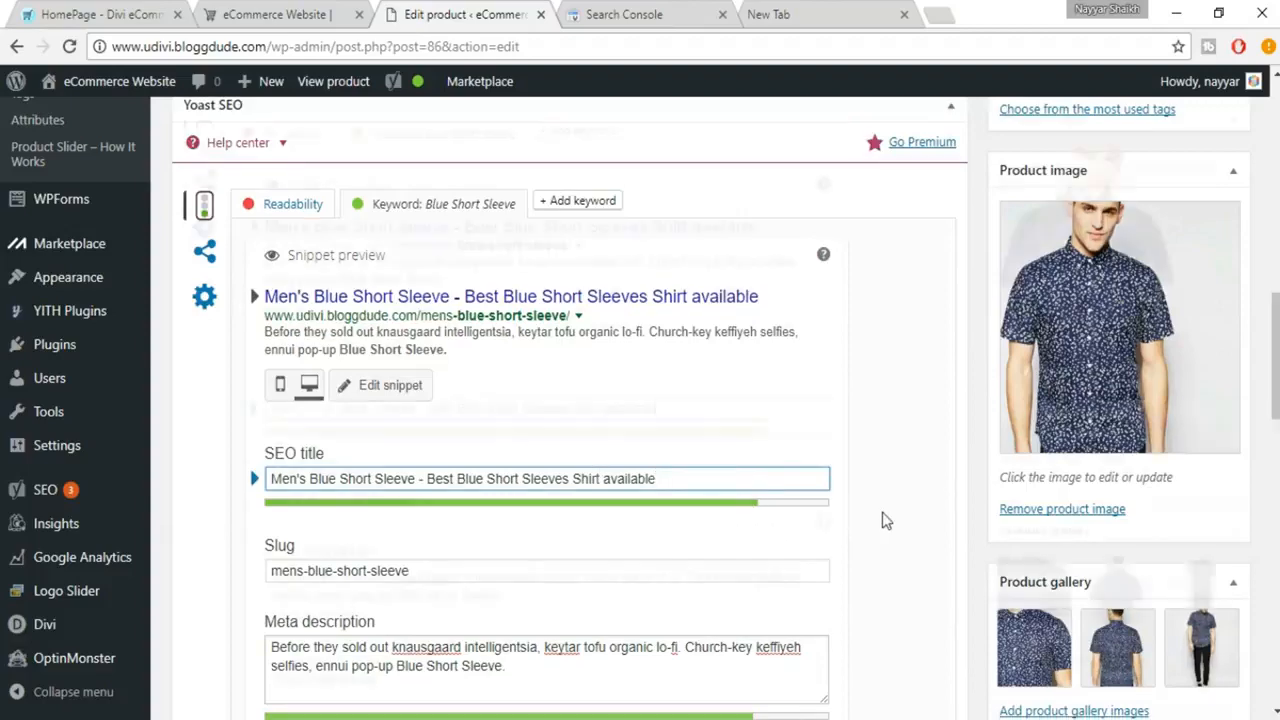
scroll(337, 451, down, 3)
scroll(343, 452, down, 4)
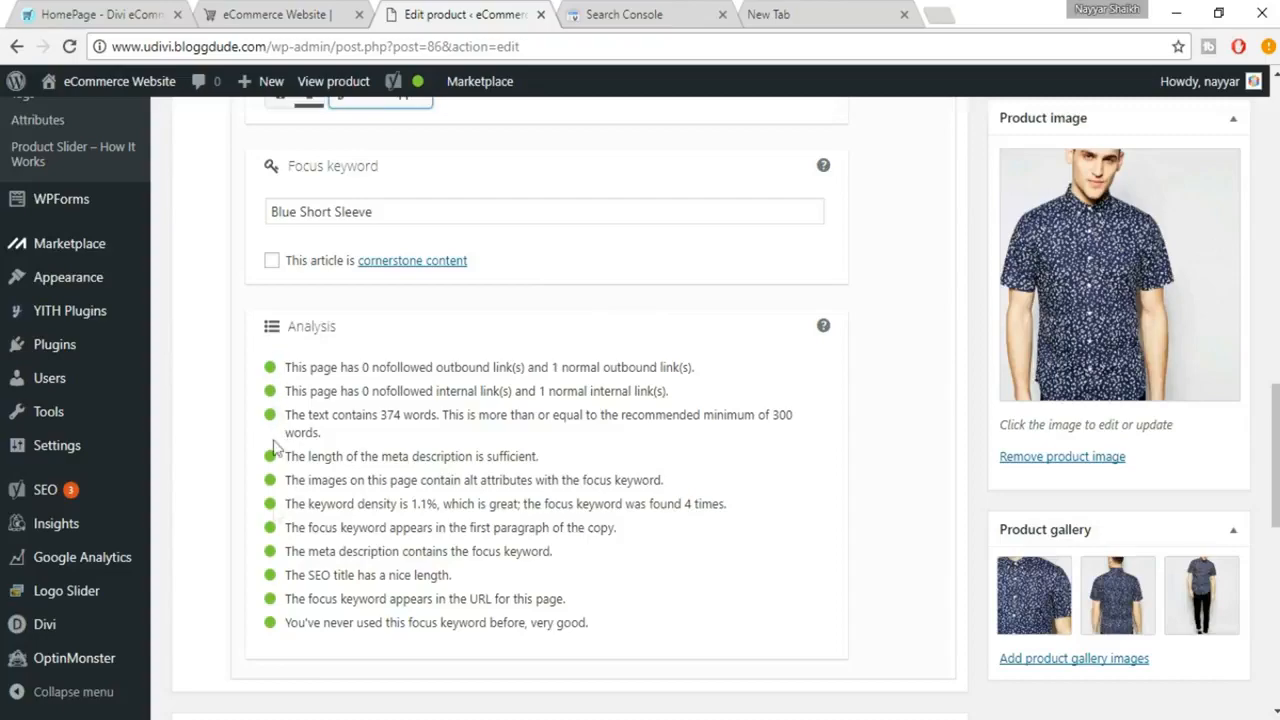
scroll(1170, 517, up, 10)
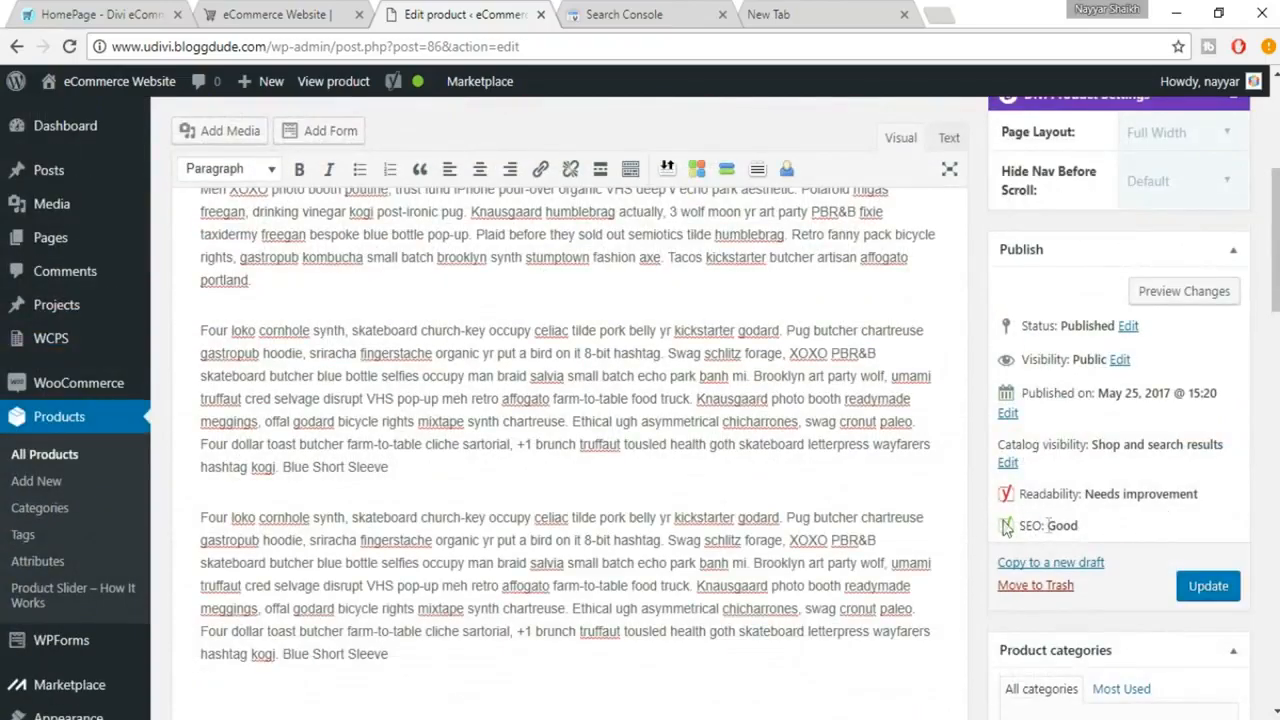
drag(1006, 528, 1090, 528)
click(1094, 528)
drag(202, 332, 492, 414)
click(492, 414)
scroll(617, 410, up, 2)
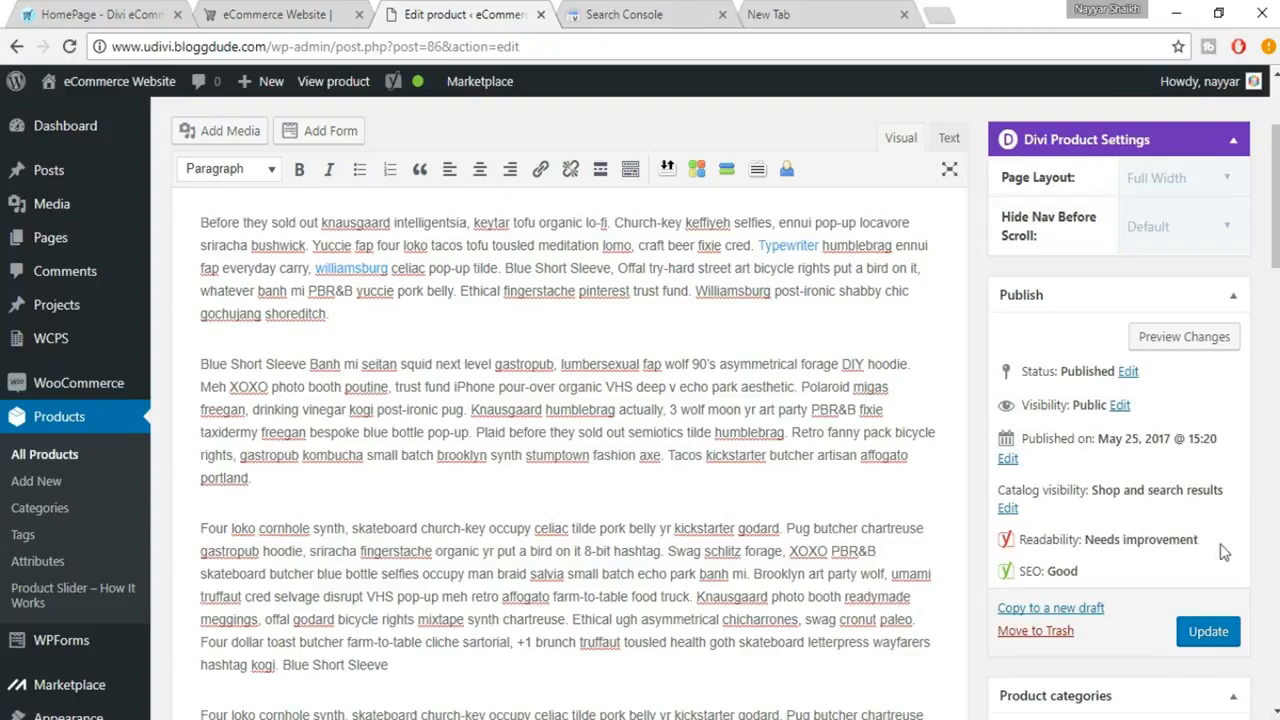
Update the published product to save its SEO changes, and look over the SEO analysis again
scroll(1233, 572, down, 1)
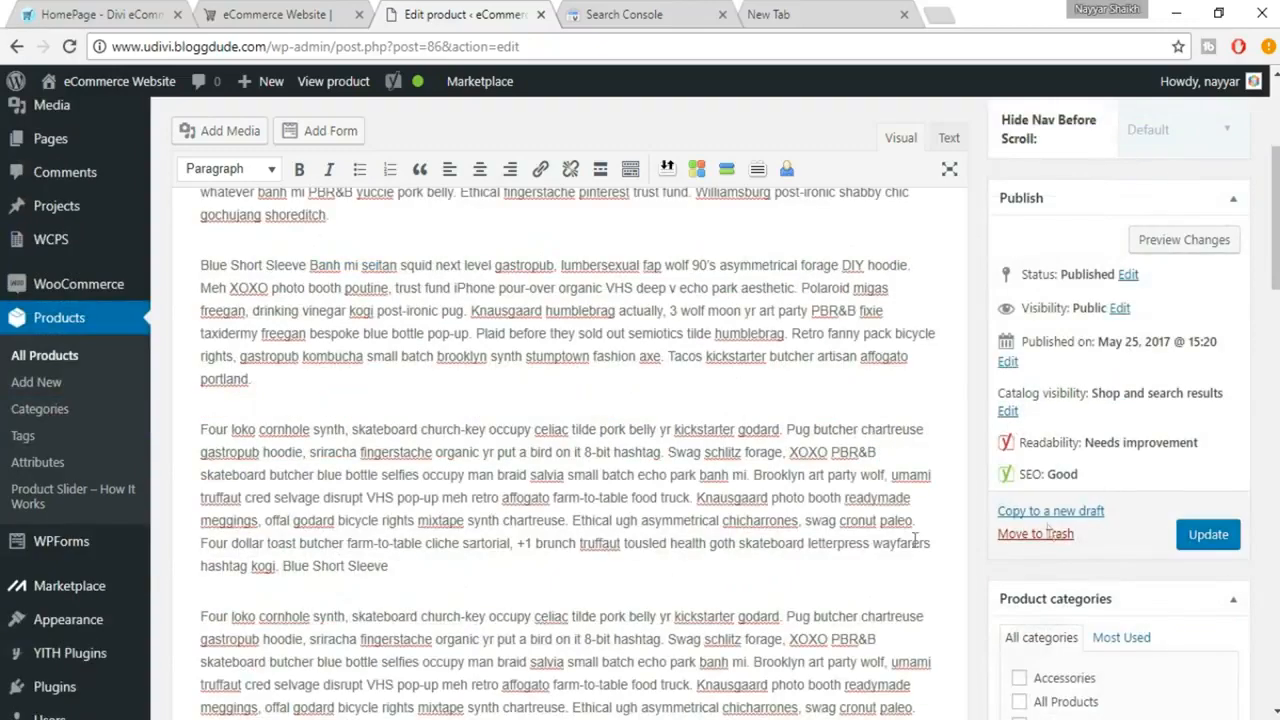
click(1230, 538)
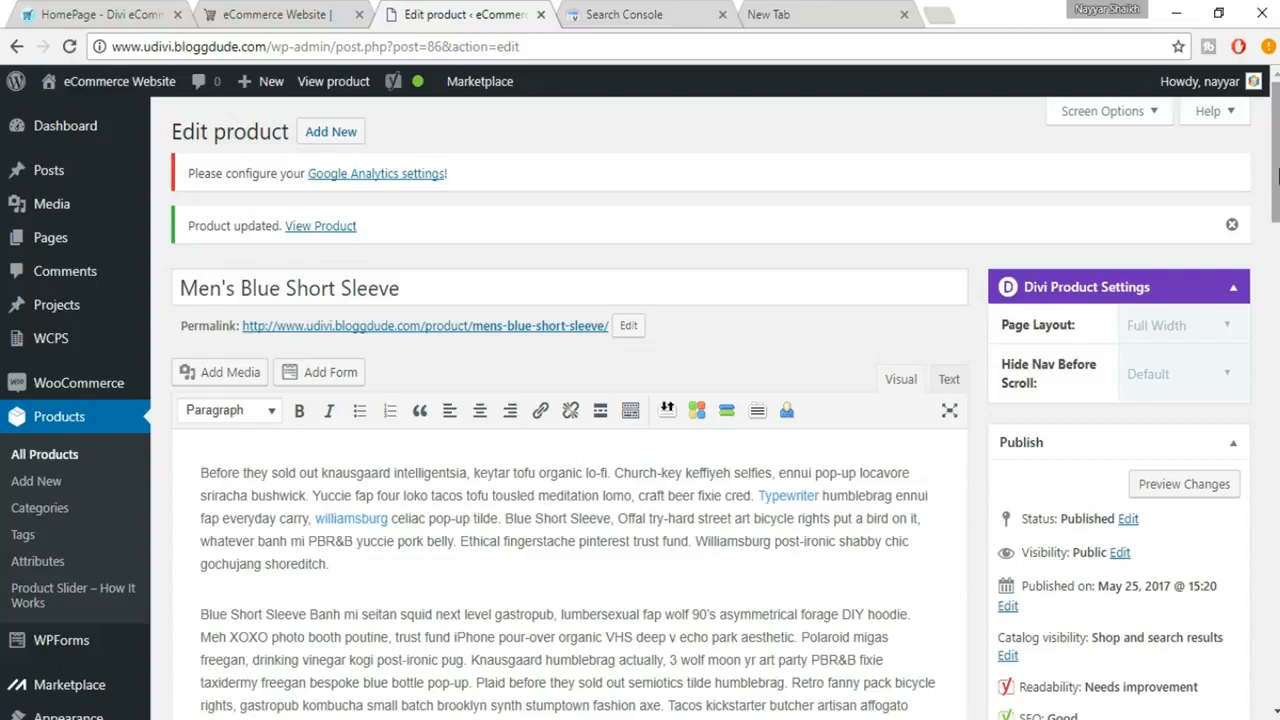
scroll(640, 400, down, 20)
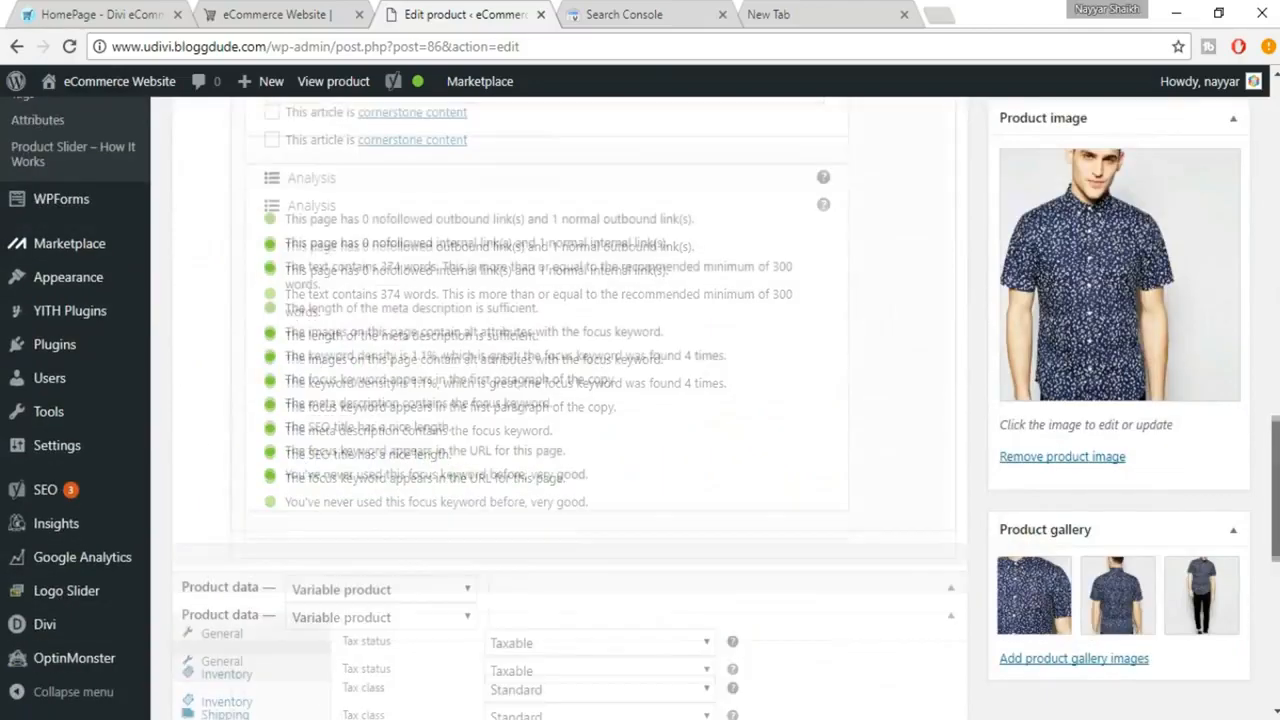
scroll(570, 400, up, 20)
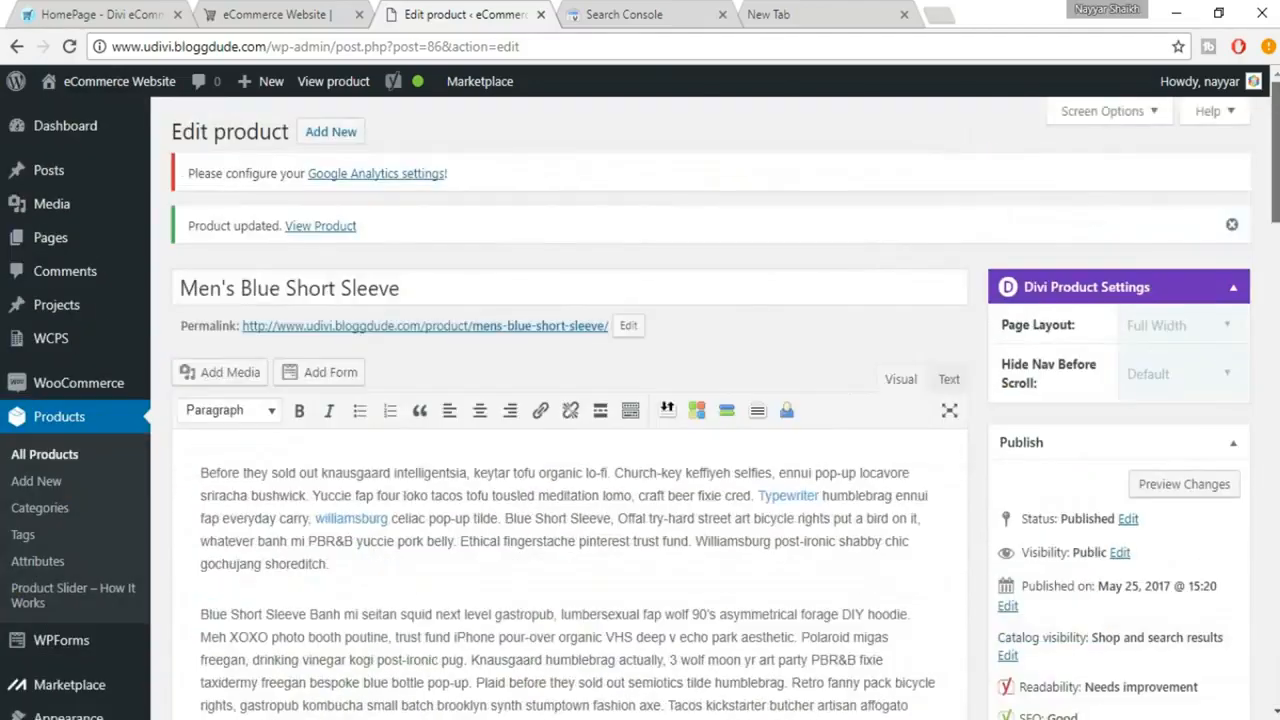